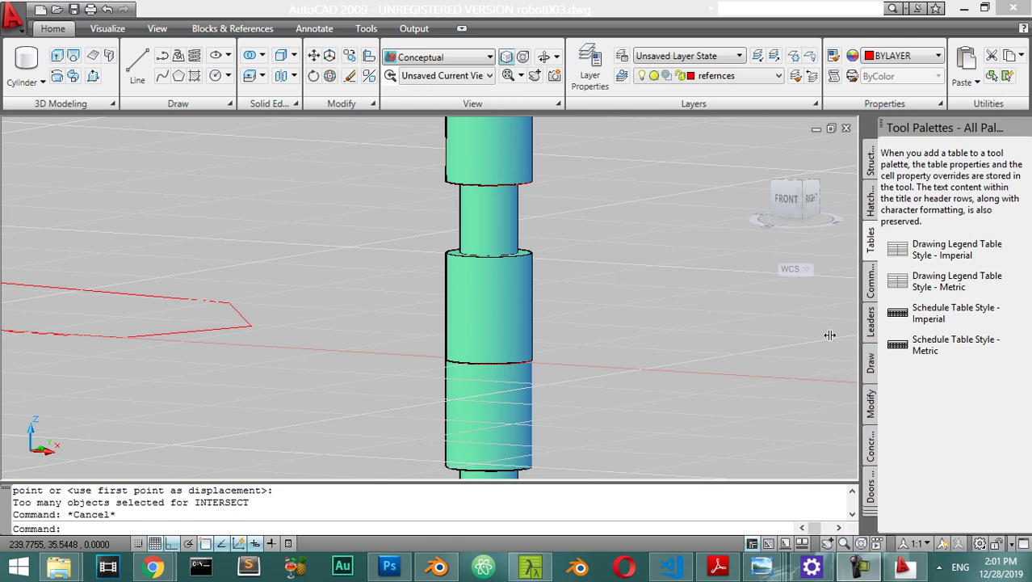
Union the upper and lower halves of the stepped pin into one solid.
scroll(642, 338, down, 5)
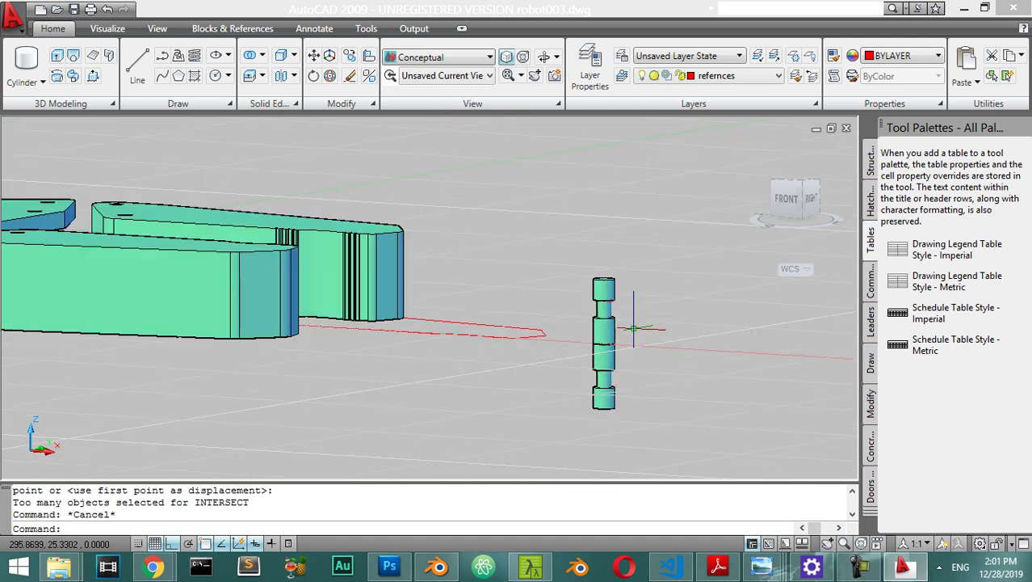
click(627, 300)
click(630, 380)
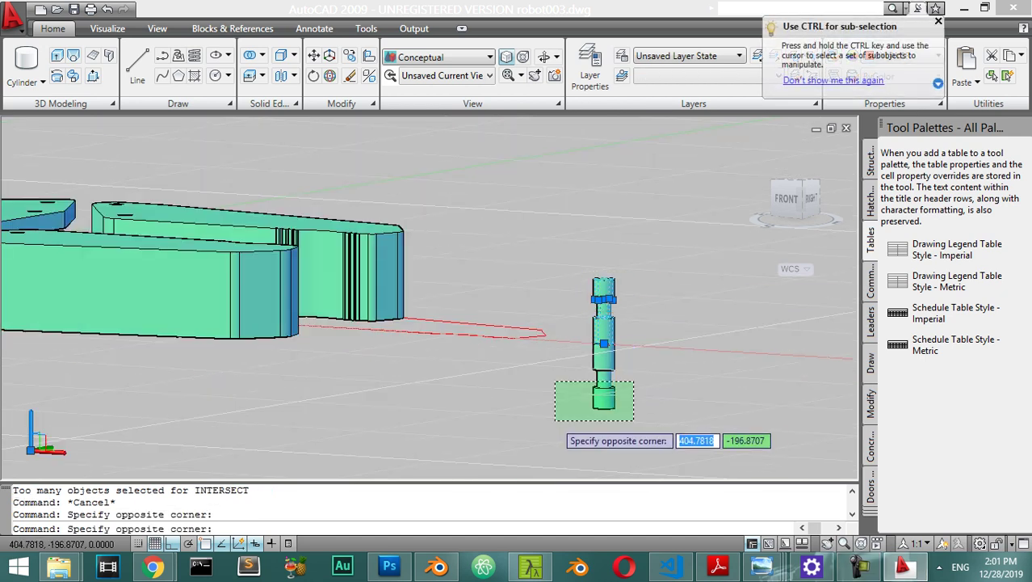
click(559, 428)
click(262, 54)
click(279, 81)
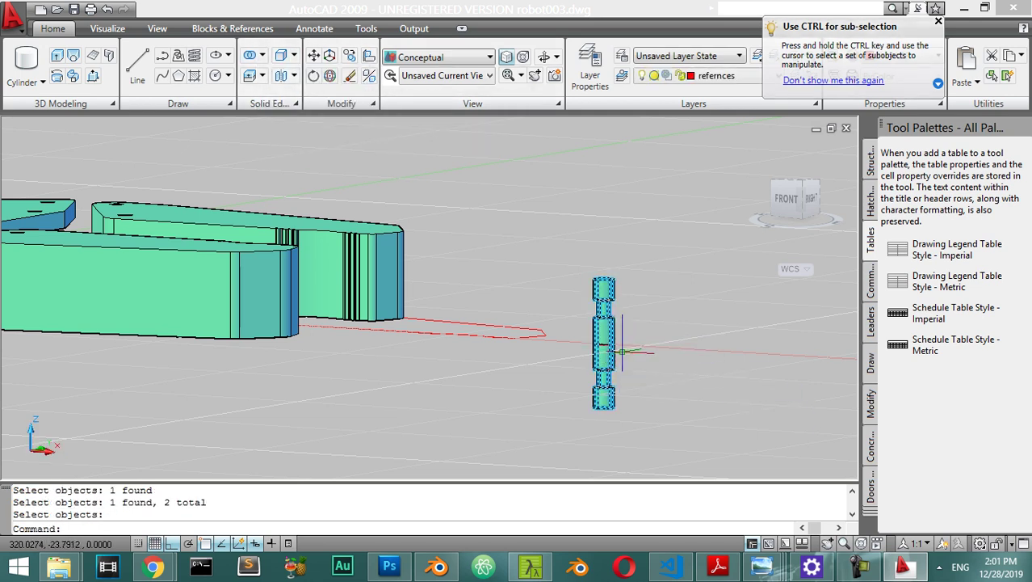
Erase the duplicate solid overlapping the upper half of the united pin.
scroll(622, 349, up, 3)
click(598, 352)
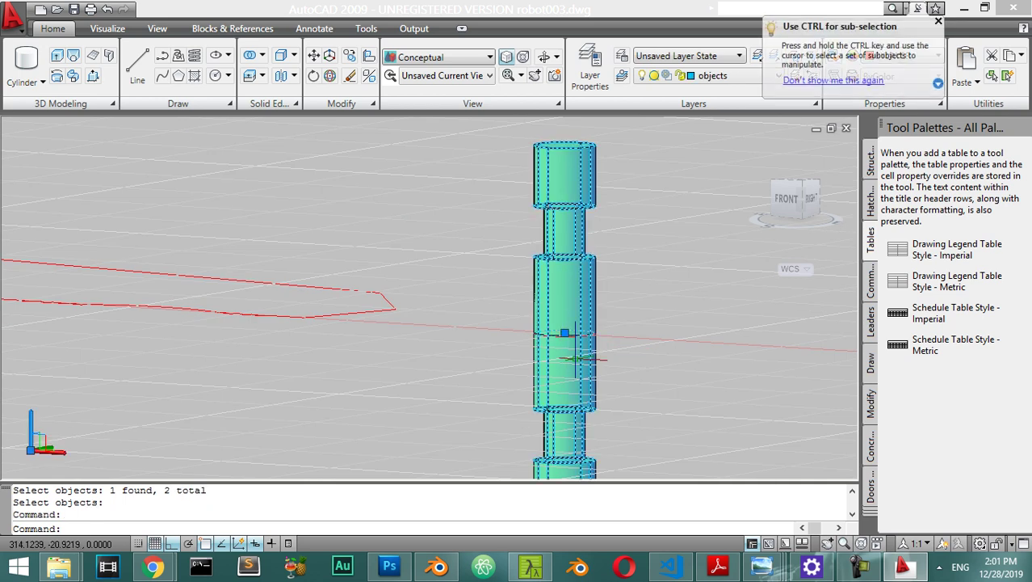
key(Escape)
key(Escape)
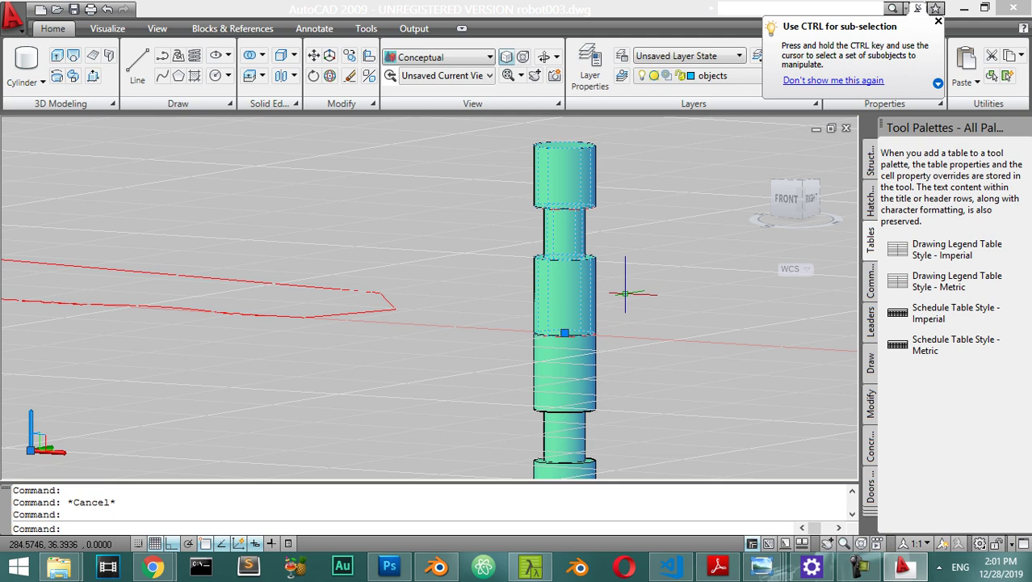
Move the united pin by its top point along the X axis toward the gripper, clear of its original position.
click(569, 365)
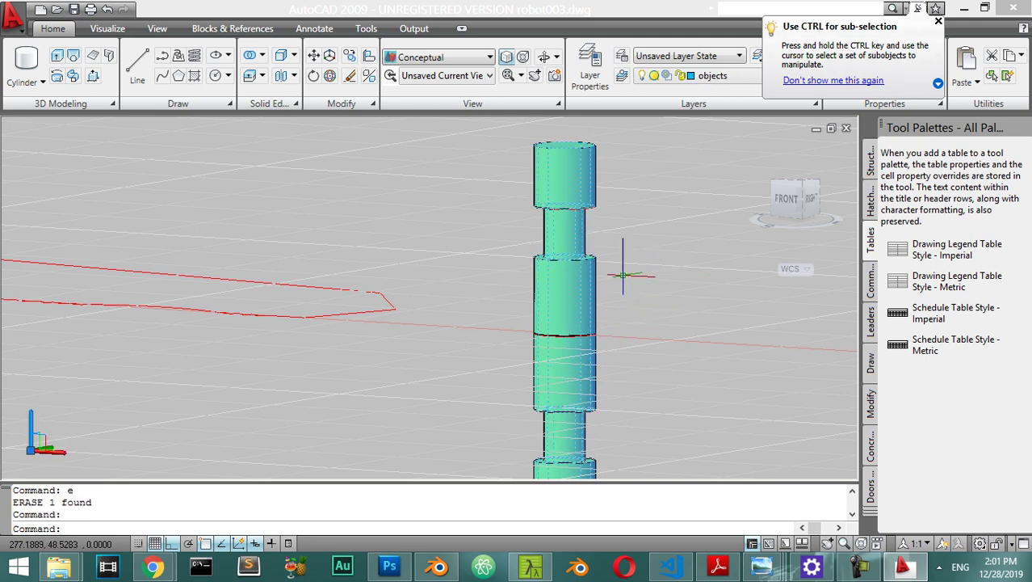
scroll(608, 331, down, 3)
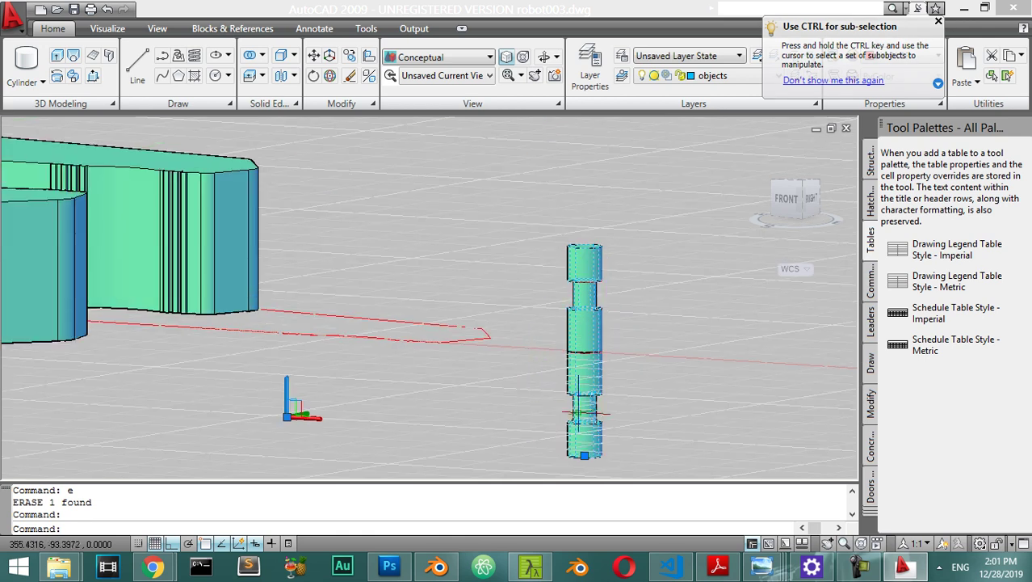
key(Return)
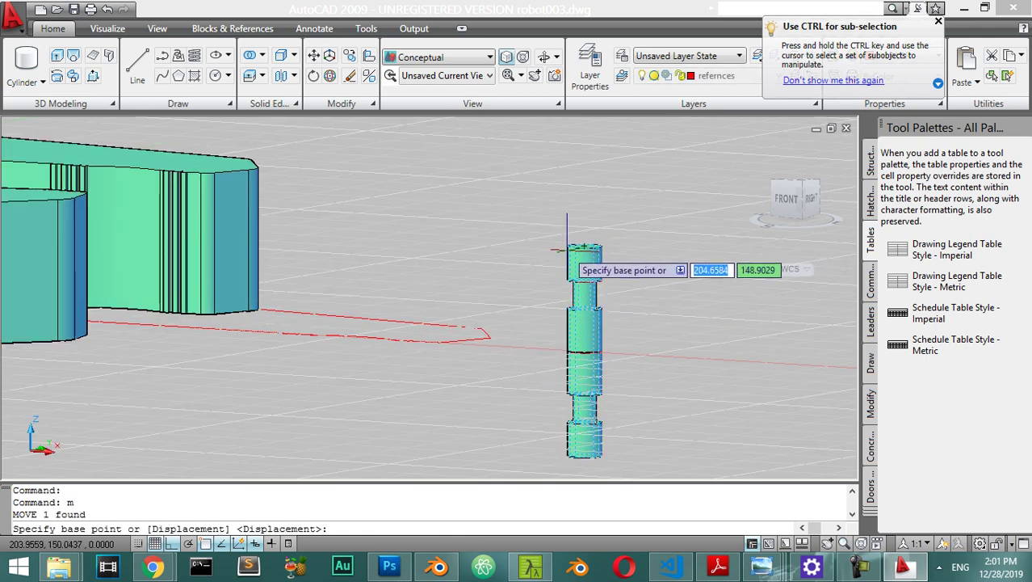
click(578, 242)
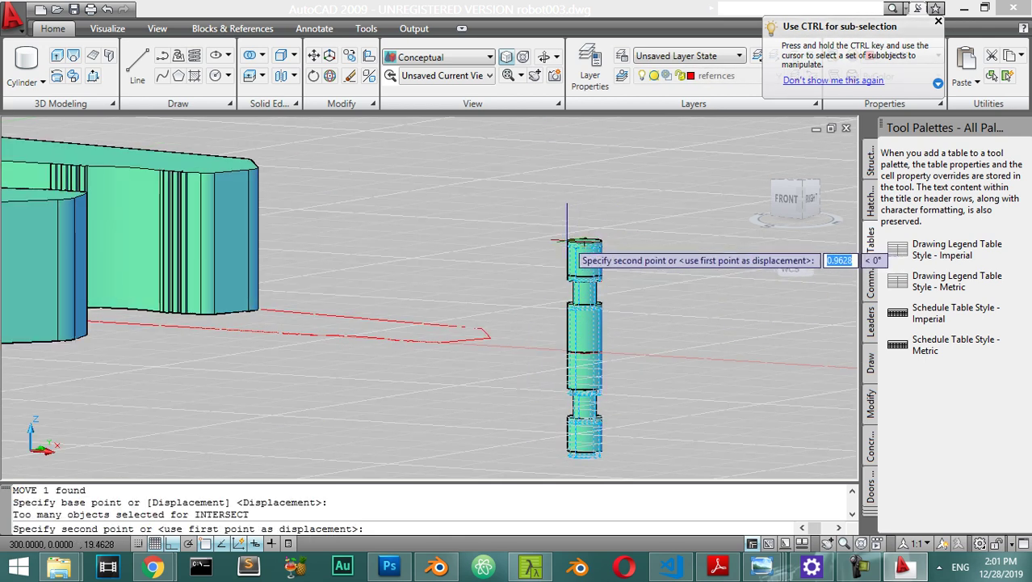
click(511, 240)
Erase the leftover upper half of the pin standing at the original position.
key(Return)
click(581, 261)
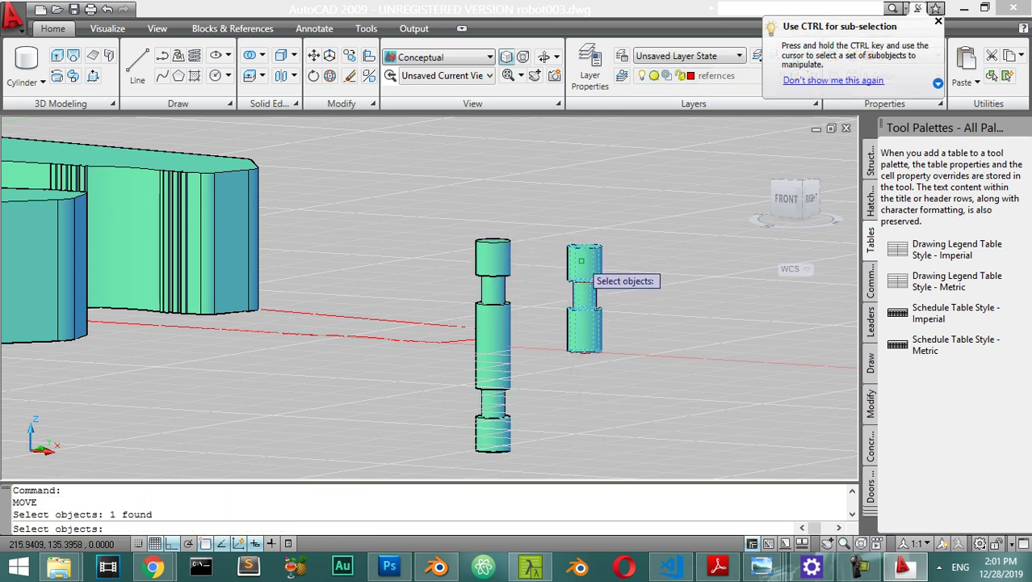
key(Escape)
click(622, 246)
key(Escape)
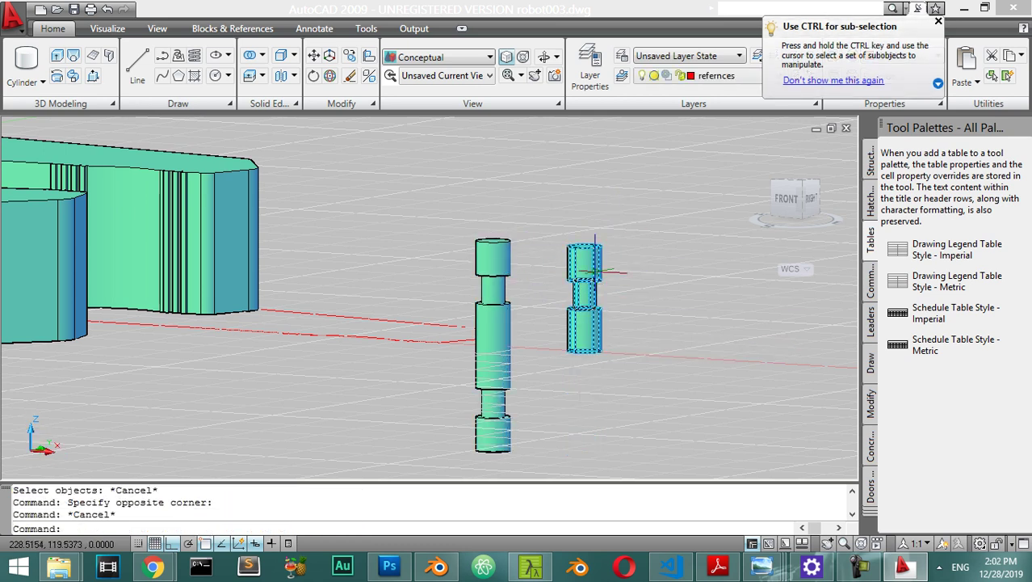
key(Return)
click(619, 231)
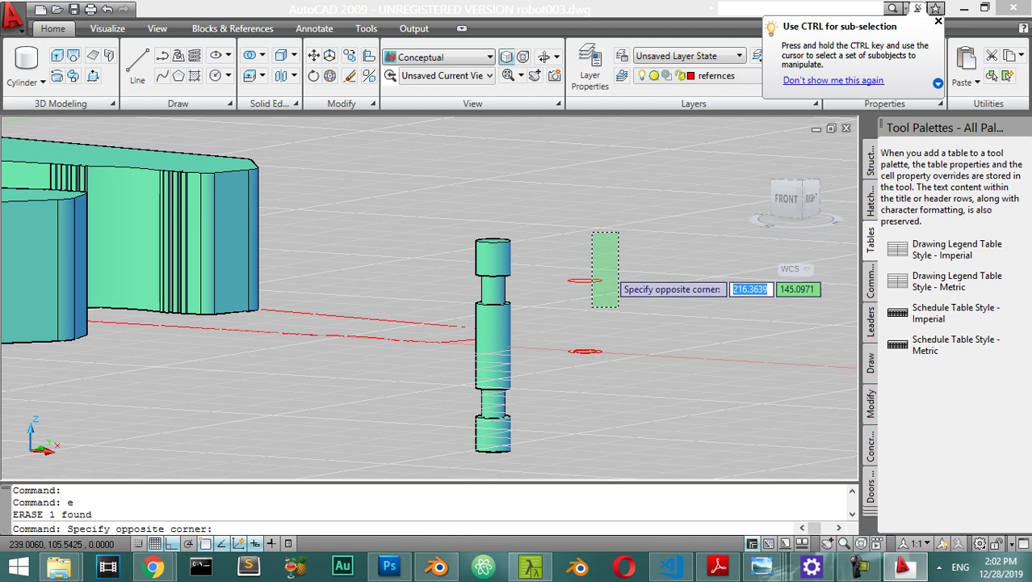
key(Escape)
In the top view, move the pin by its center along the X axis onto the straight edge of the red finger outline.
click(500, 257)
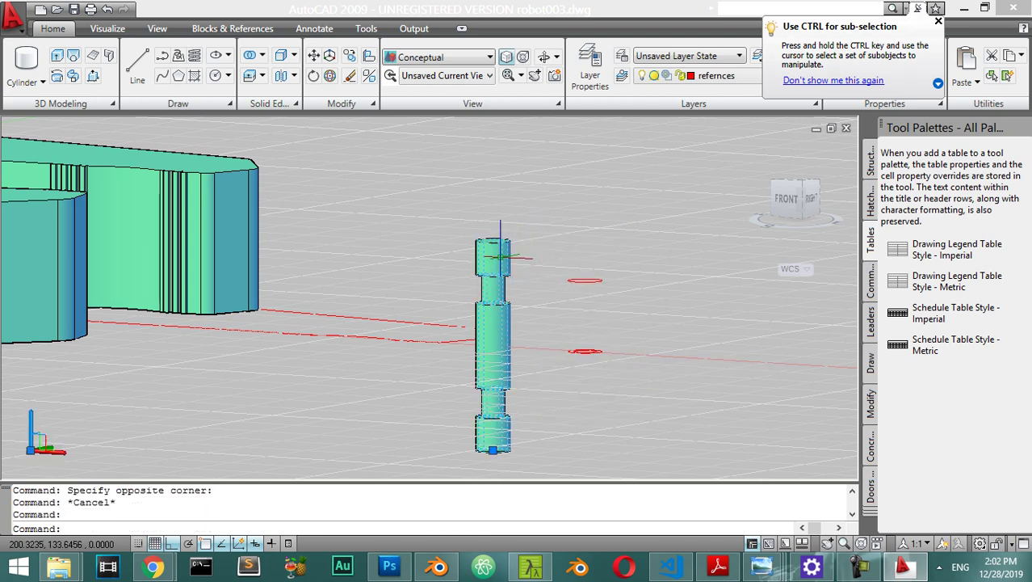
drag(767, 188, 794, 185)
click(794, 186)
scroll(457, 283, down, 8)
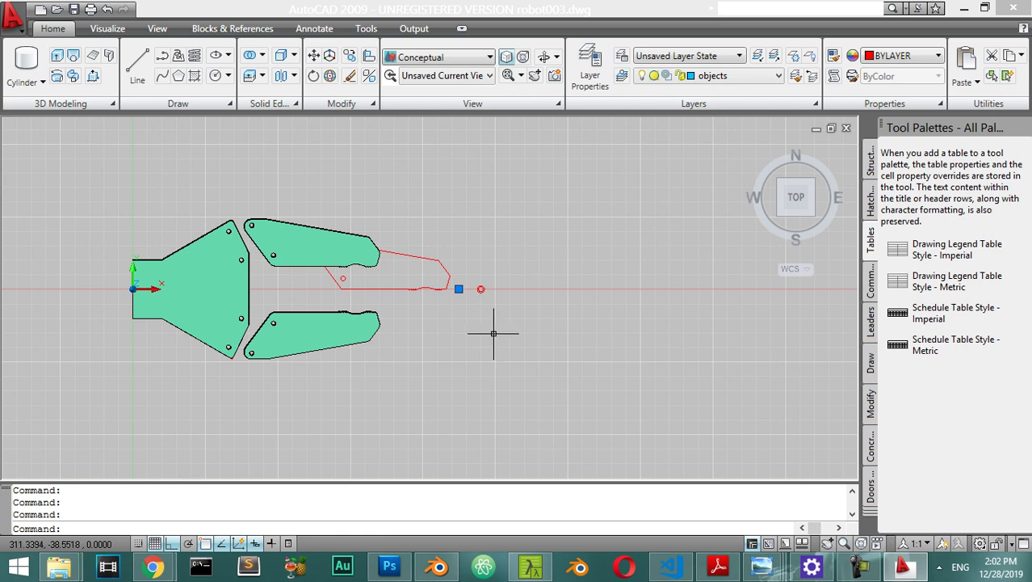
scroll(513, 326, up, 3)
mouse_move(385, 232)
middle_down()
mouse_move(471, 323)
mouse_move(576, 389)
middle_up()
scroll(596, 396, down, 3)
scroll(607, 400, up, 3)
scroll(606, 399, up, 5)
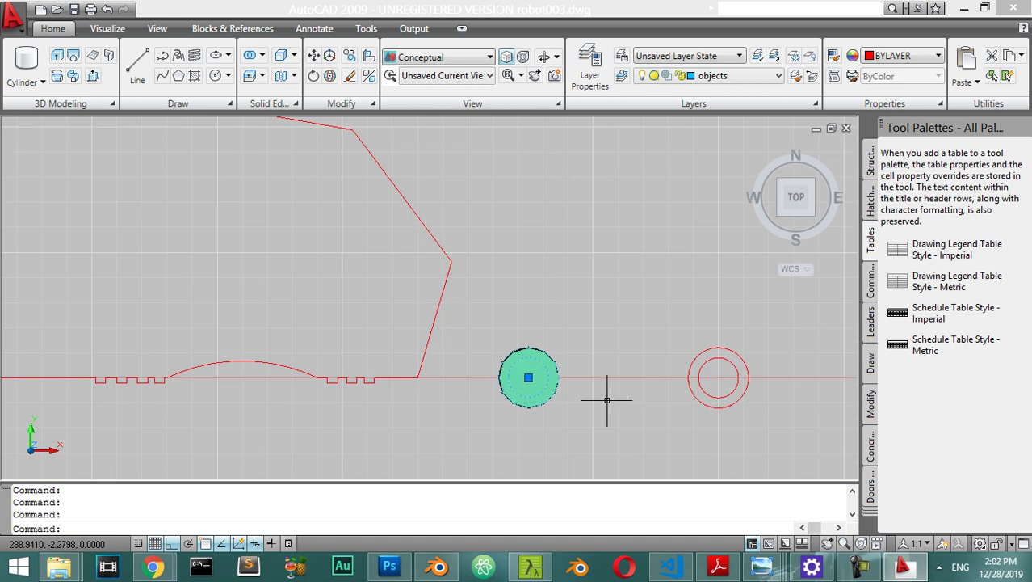
key(Return)
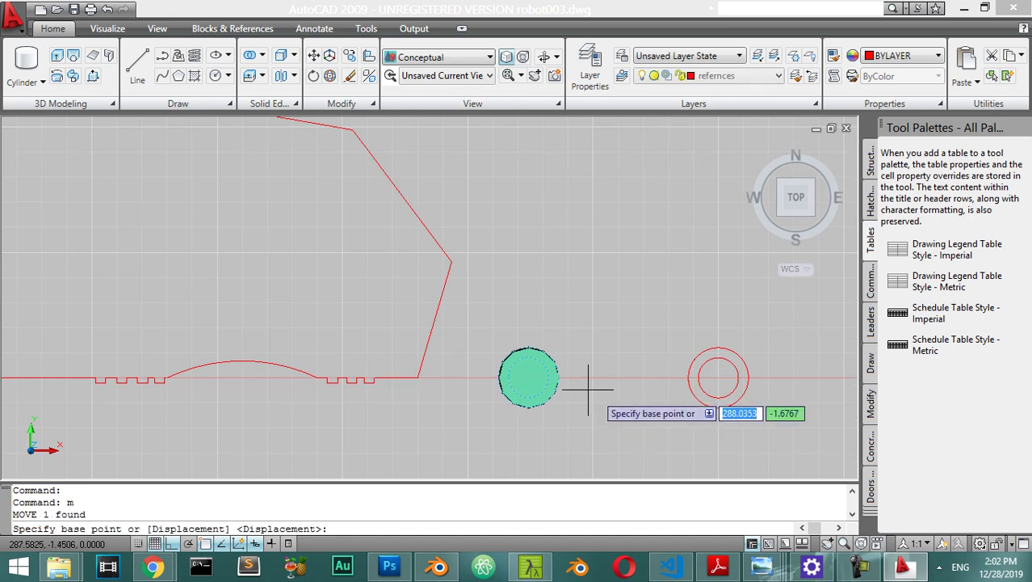
click(528, 377)
click(87, 313)
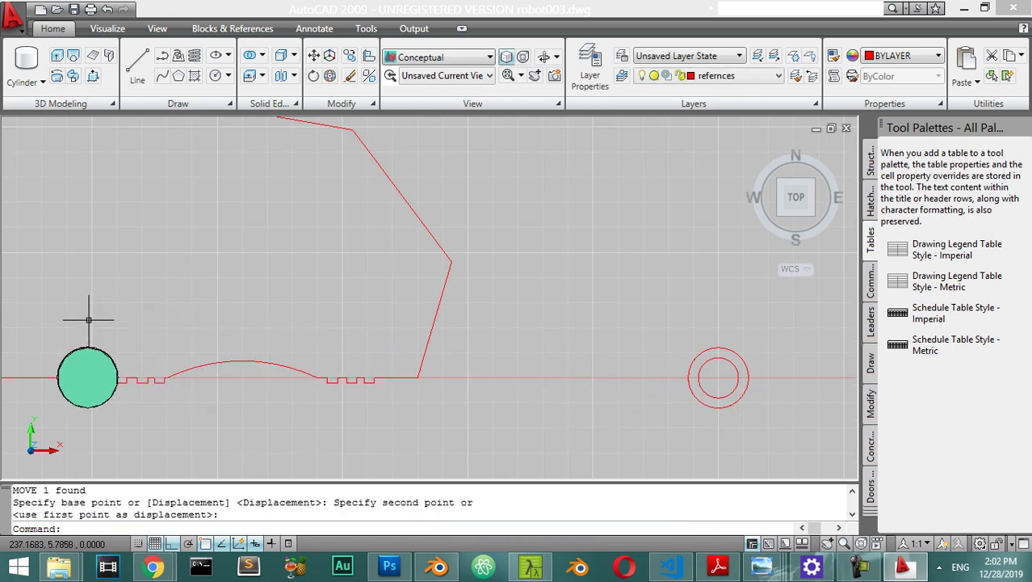
Turn Ortho off and move the pin from its center to the center of the upper finger's lower hole.
scroll(90, 319, down, 6)
middle_drag(190, 340, 647, 426)
scroll(647, 427, up, 5)
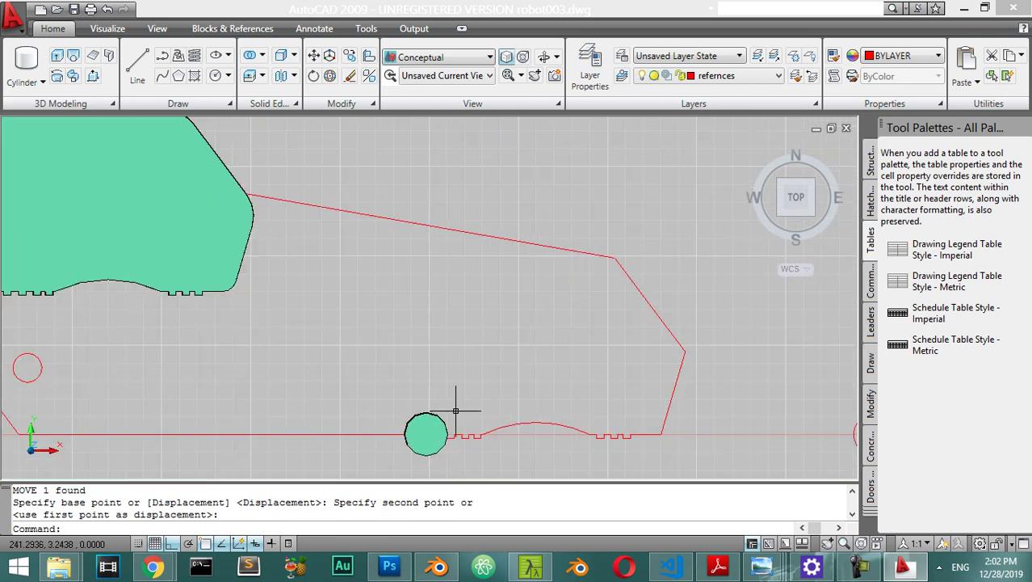
key(Return)
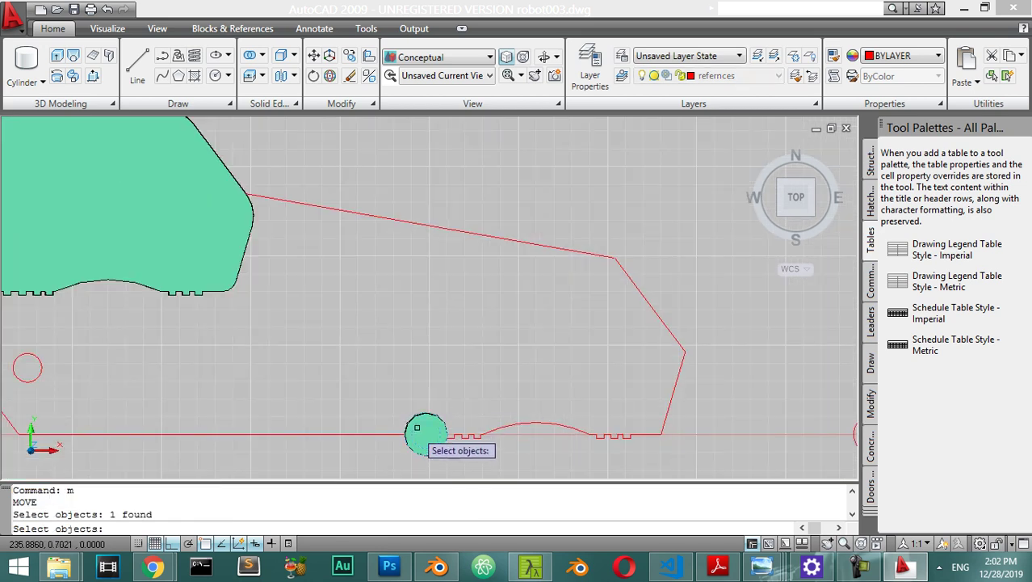
key(Return)
click(423, 434)
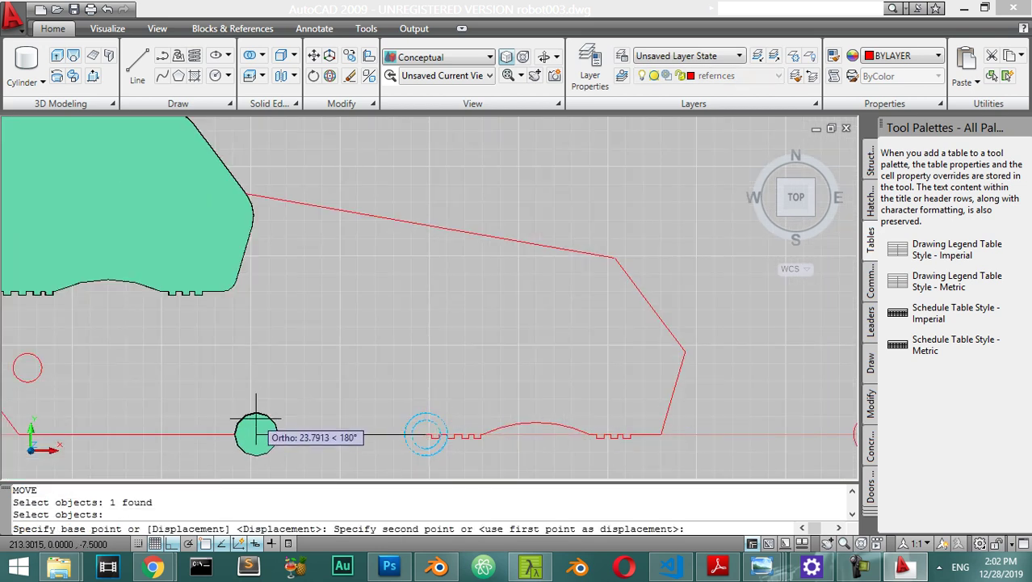
key(F8)
scroll(253, 396, down, 3)
scroll(421, 368, up, 2)
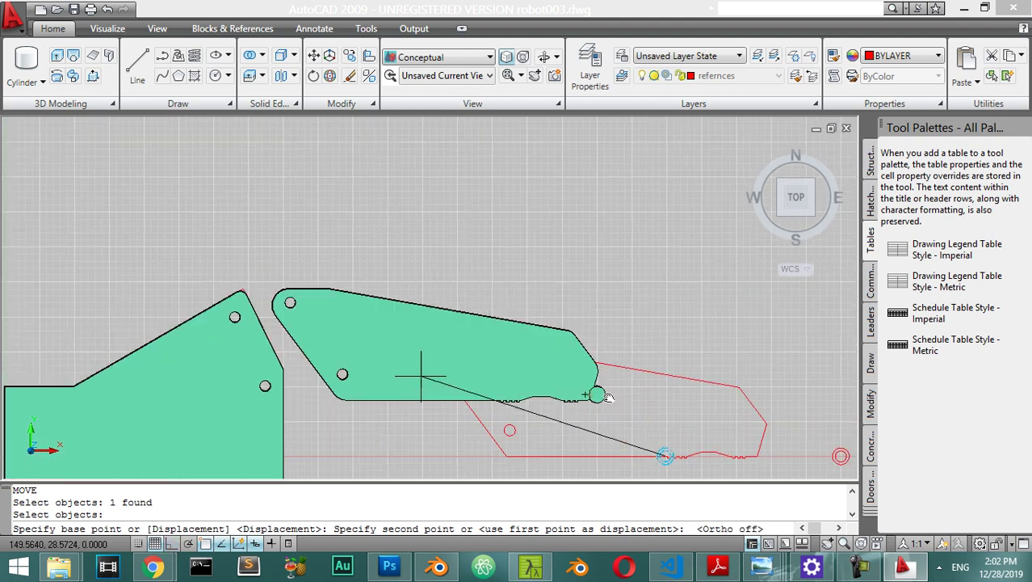
scroll(560, 386, up, 1)
scroll(156, 358, up, 1)
scroll(156, 358, down, 2)
scroll(473, 368, up, 3)
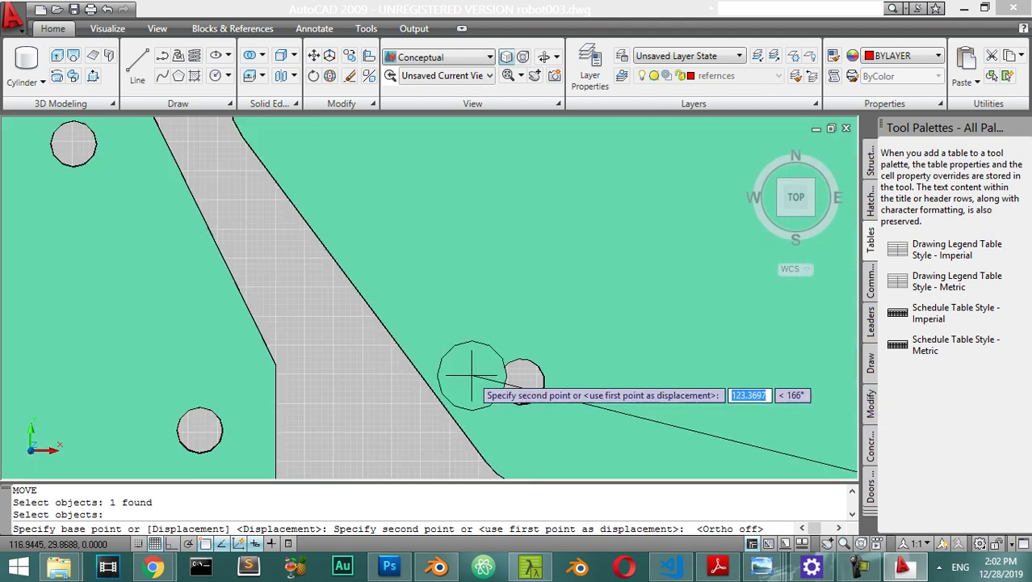
click(523, 380)
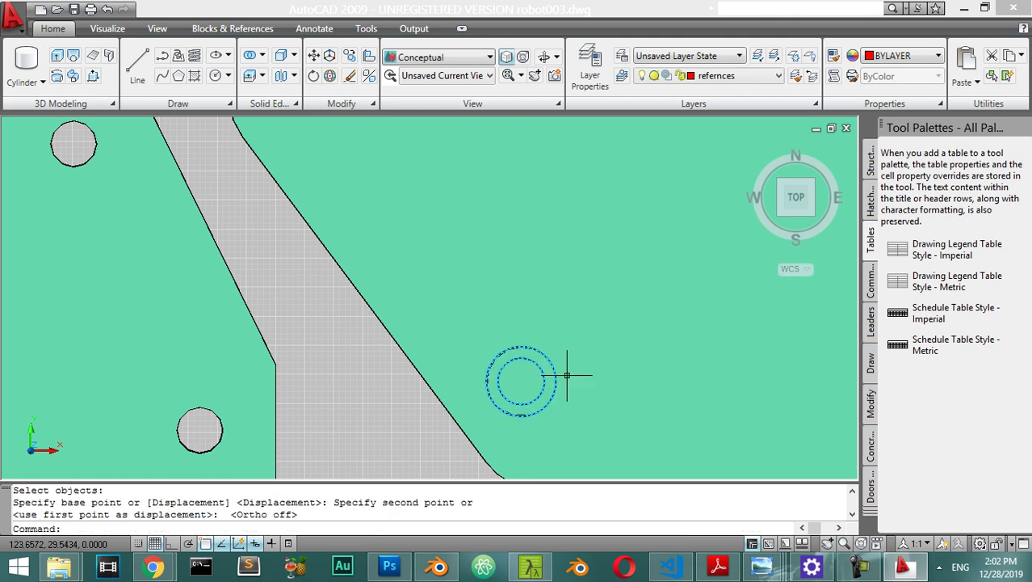
Examine how the pin sits in the finger hole from below and in 2D Wireframe style, restoring the Conceptual style at the end.
mouse_move(583, 388)
middle_down()
mouse_move(575, 376)
mouse_move(586, 378)
mouse_move(509, 331)
mouse_move(428, 253)
mouse_move(544, 185)
mouse_move(569, 258)
middle_up()
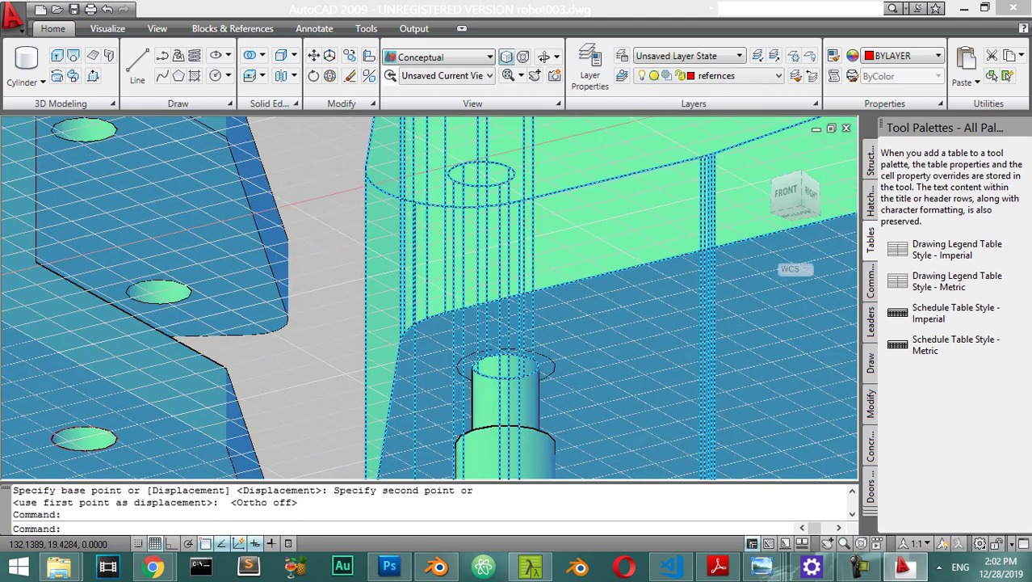
scroll(571, 295, down, 4)
scroll(571, 295, up, 2)
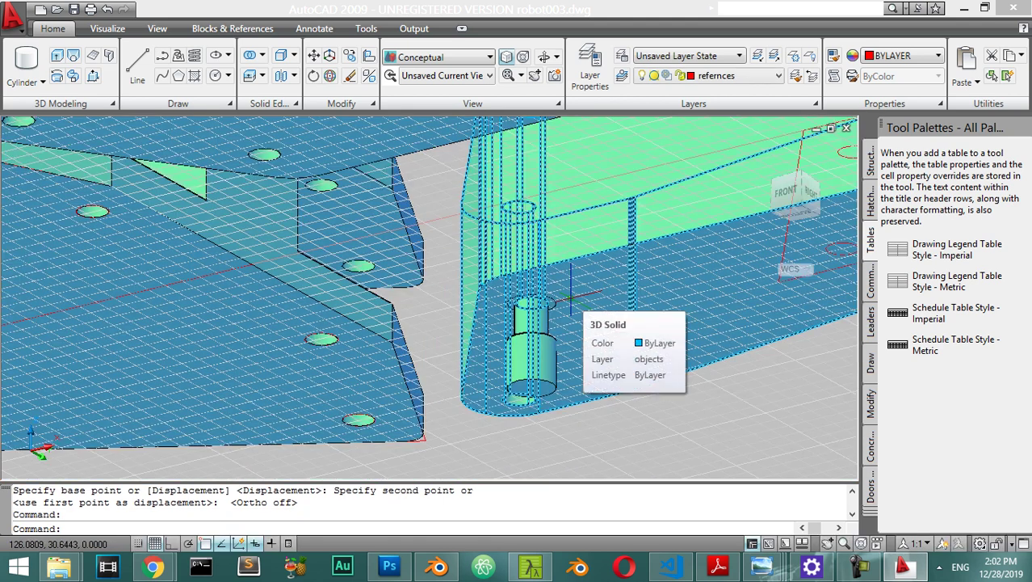
key(Escape)
scroll(596, 372, down, 4)
scroll(596, 372, up, 3)
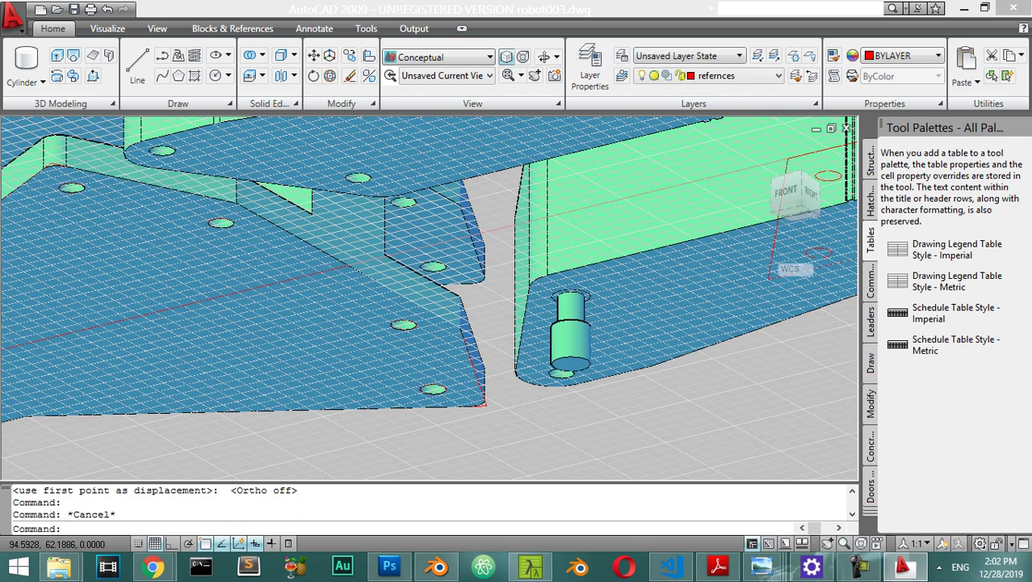
drag(596, 376, 445, 67)
click(445, 65)
click(405, 98)
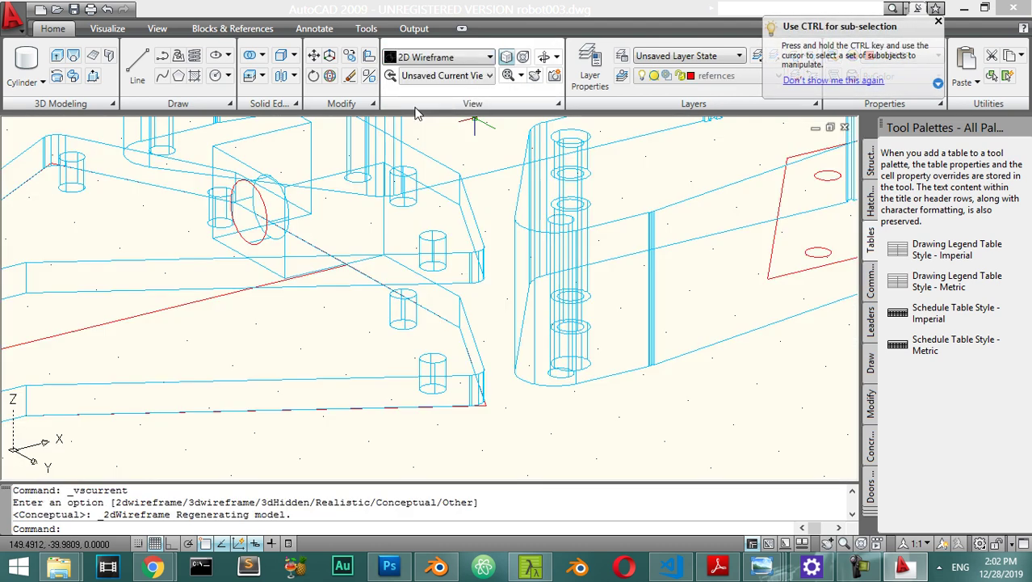
scroll(671, 223, up, 3)
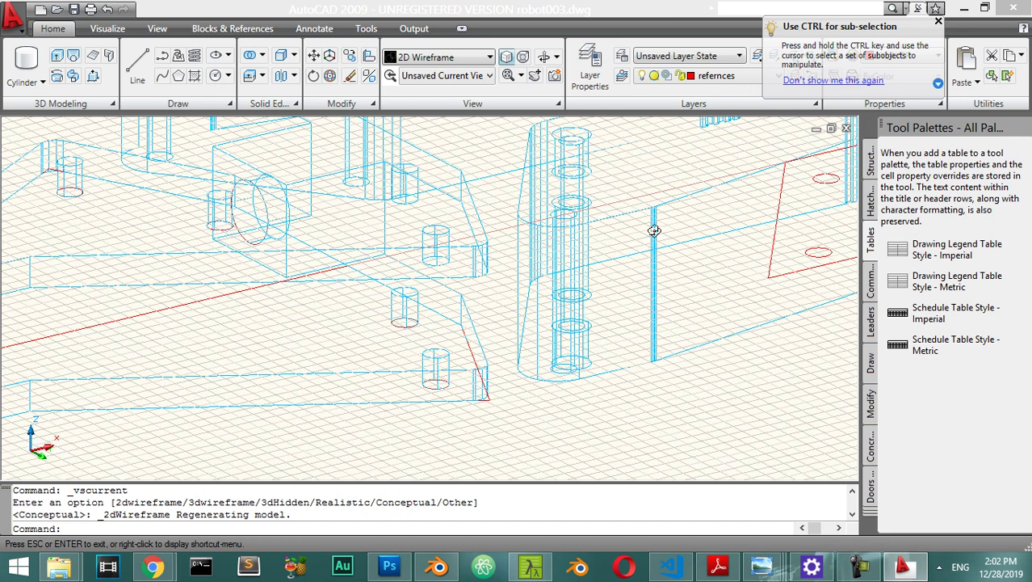
scroll(616, 244, down, 6)
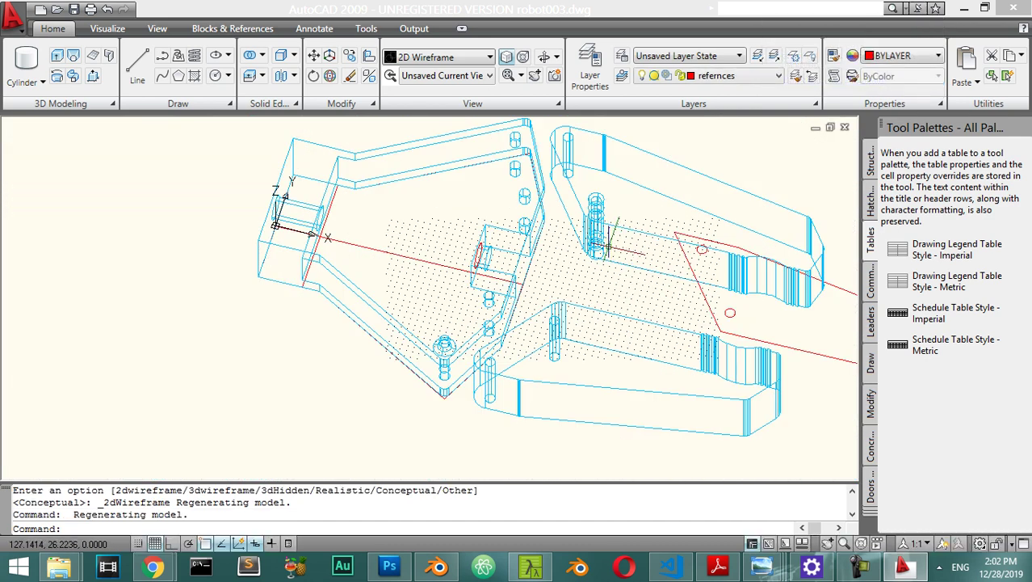
click(457, 58)
click(459, 141)
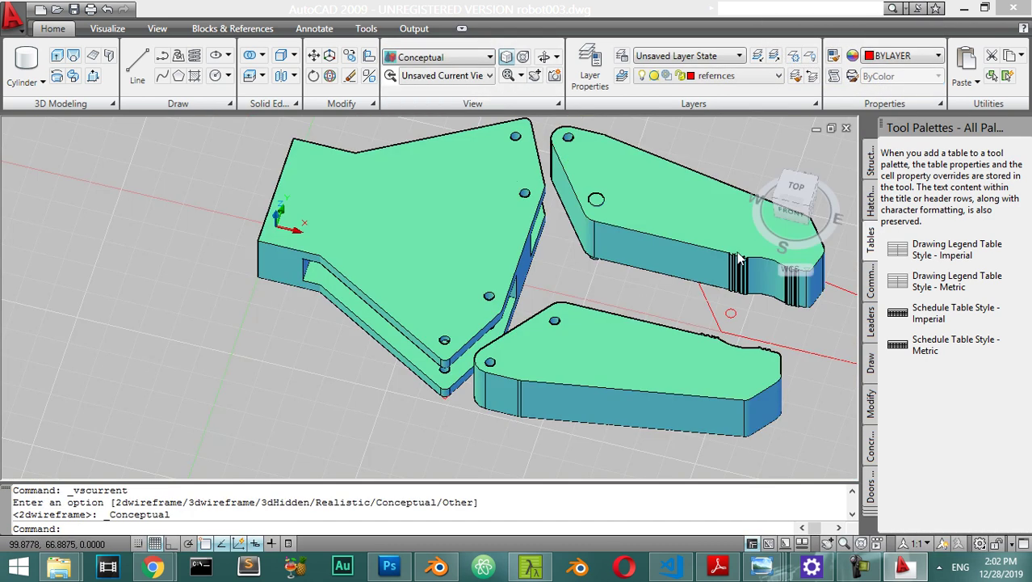
In the top view, move the pin by its center from the finger hole to the palm plate's hole nearest that finger.
click(776, 204)
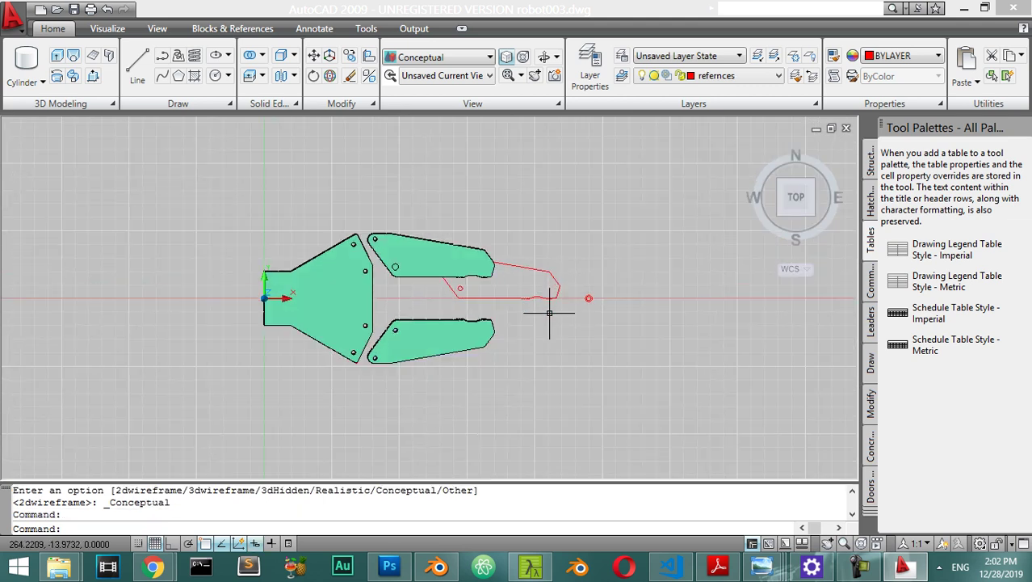
scroll(402, 250, up, 8)
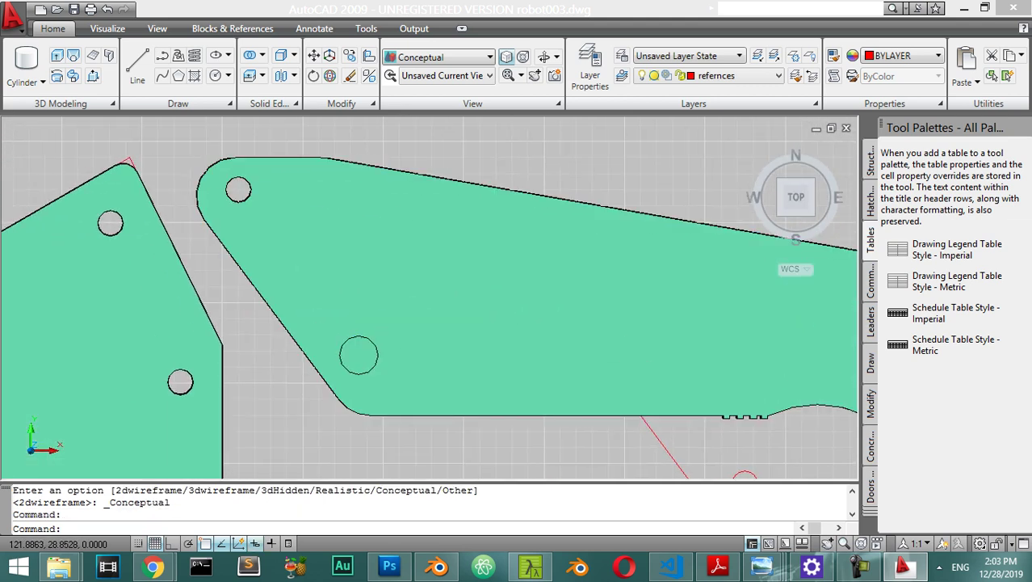
click(363, 359)
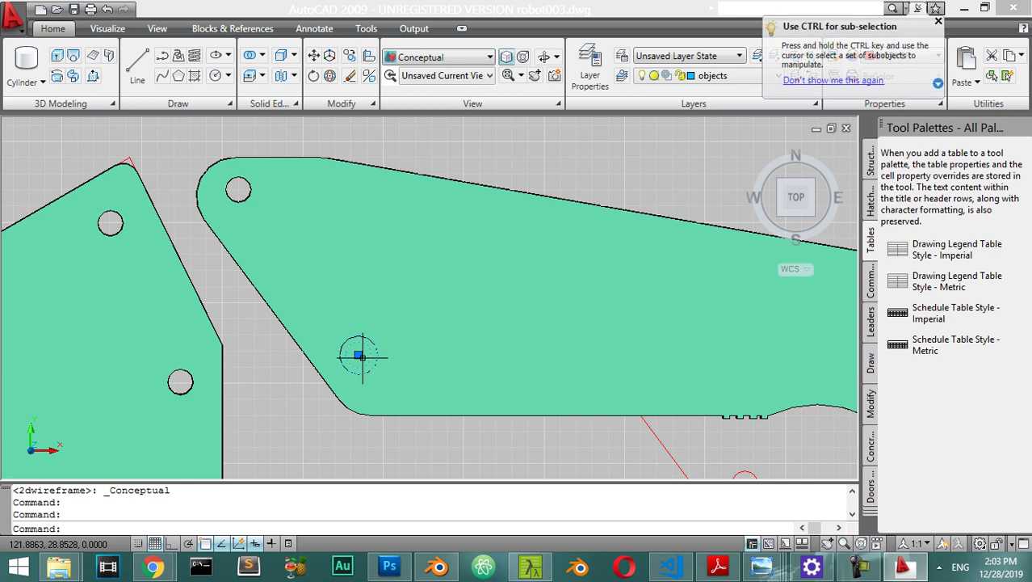
click(359, 355)
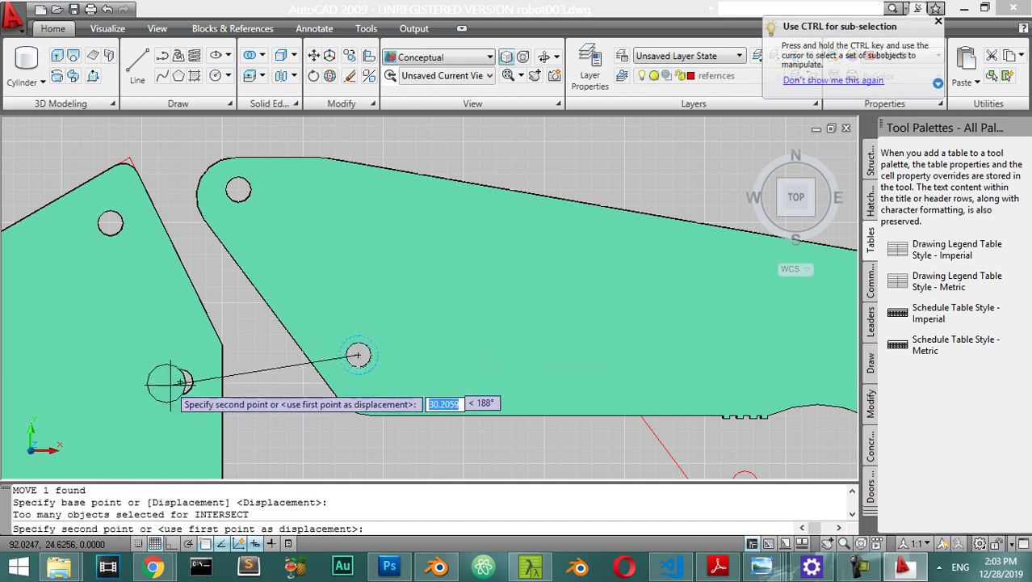
click(180, 380)
Examine how the pin sits in the palm plate holes from the side and in 2D Wireframe style, restoring the Conceptual style at the end.
mouse_move(274, 415)
shift+middle_down()
mouse_move(149, 230)
mouse_move(150, 189)
mouse_move(160, 192)
mouse_move(171, 133)
shift+middle_up()
click(408, 58)
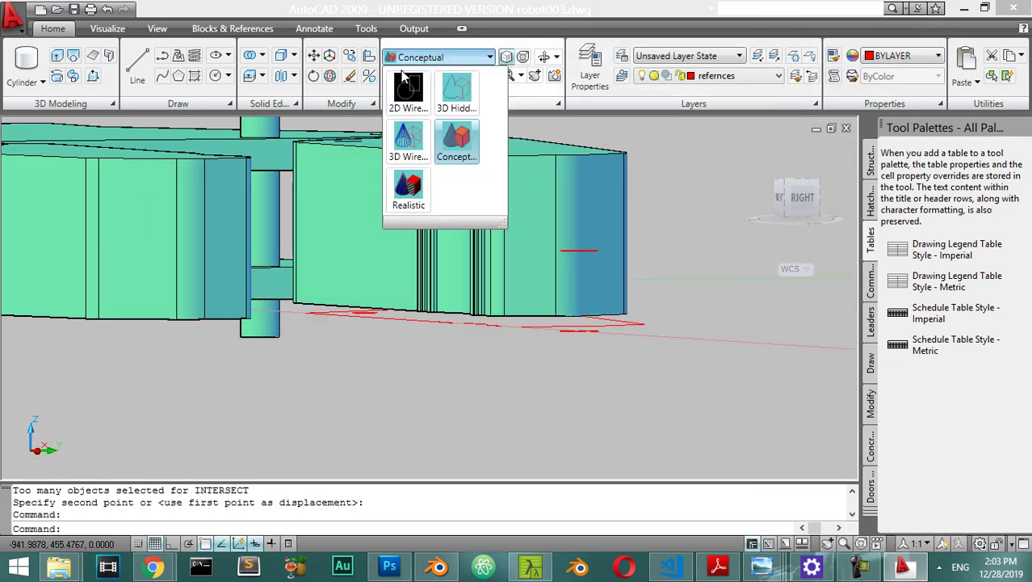
click(408, 93)
shift+middle_drag(257, 299, 262, 274)
scroll(293, 325, down, 5)
click(433, 58)
click(456, 145)
mouse_move(242, 242)
shift+middle_down()
mouse_move(242, 339)
mouse_move(210, 183)
mouse_move(245, 242)
mouse_move(243, 259)
mouse_move(226, 206)
mouse_move(214, 243)
mouse_move(121, 202)
shift+middle_up()
scroll(206, 266, up, 3)
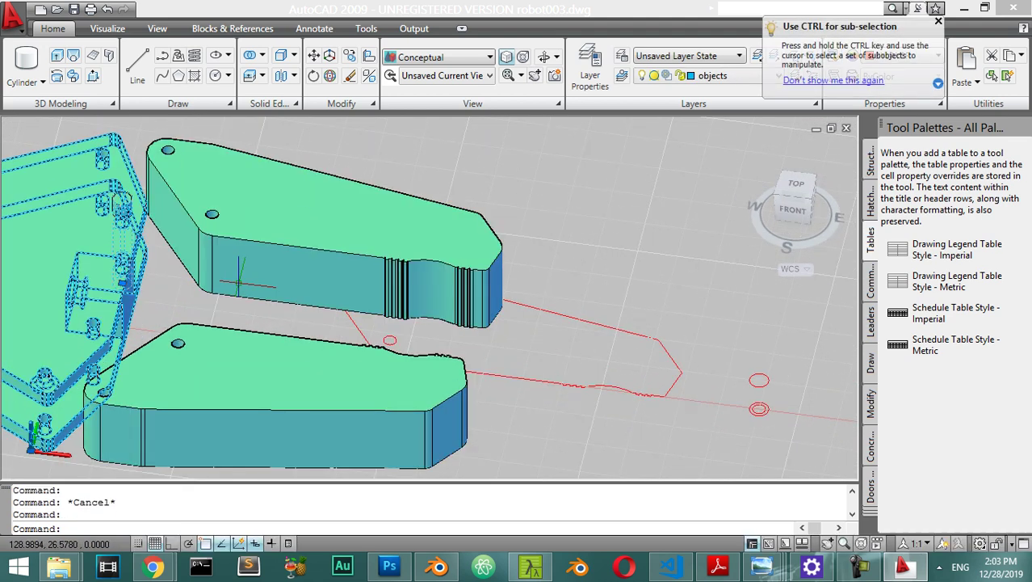
In the top view, copy the pin from its center to the palm plate's outer hole near the upper corner.
click(796, 184)
scroll(429, 298, down, 2)
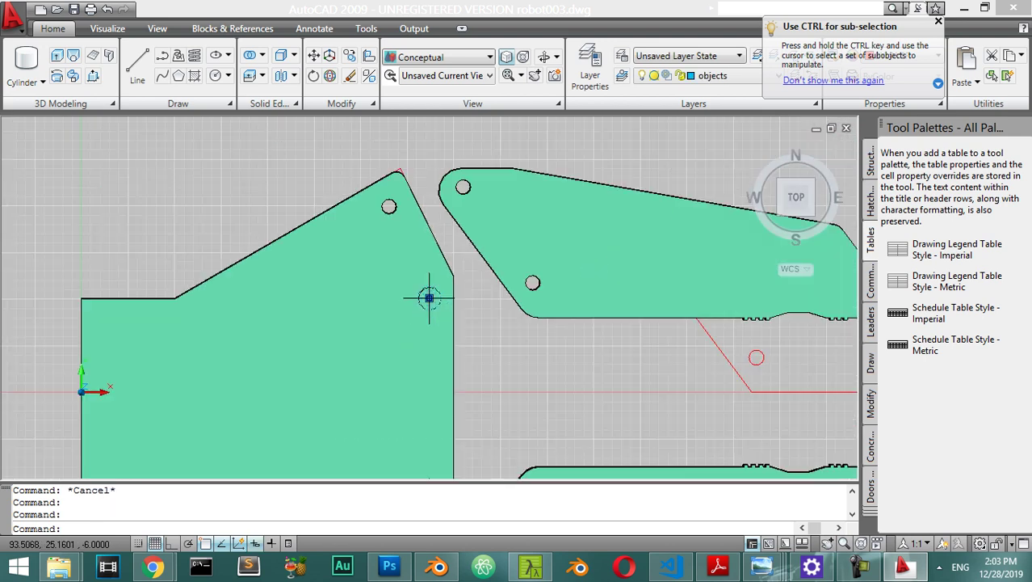
key(Return)
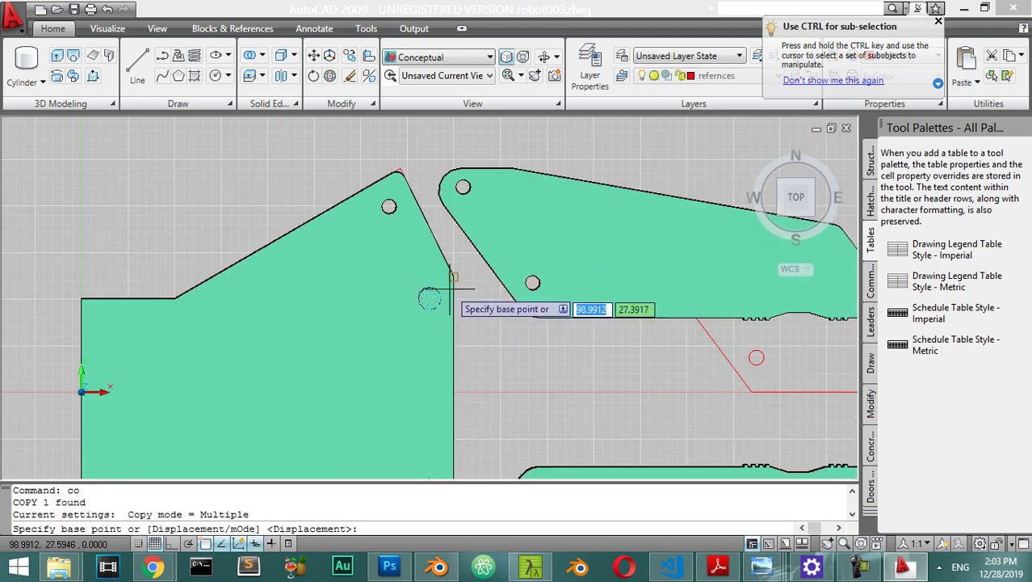
scroll(403, 299, up, 2)
click(403, 300)
scroll(397, 260, down, 2)
scroll(398, 262, up, 2)
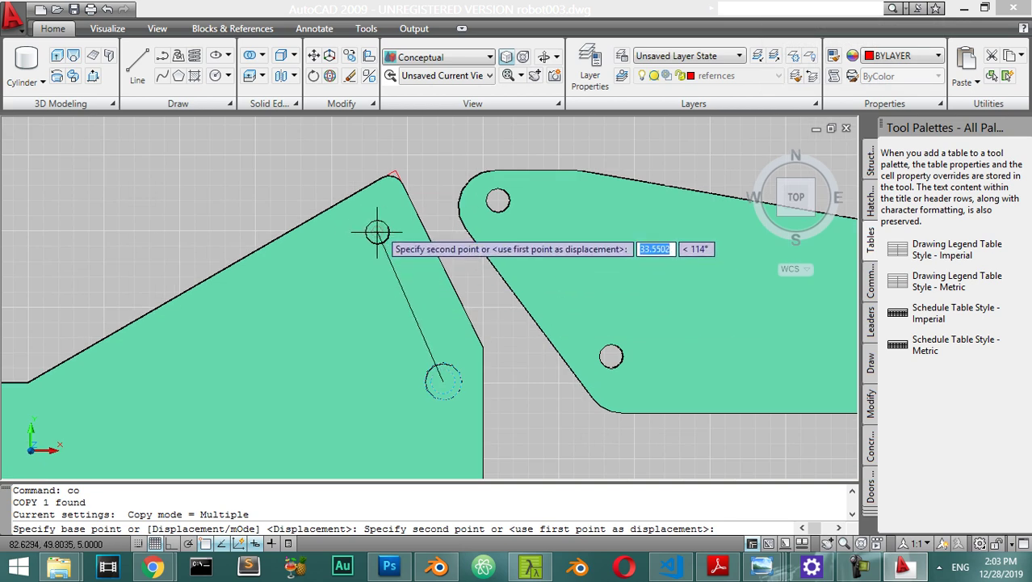
click(376, 233)
Place two more copies of the pin at the centers of the palm plate's two lower holes and end the copying.
scroll(369, 230, down, 3)
scroll(415, 346, up, 3)
middle_drag(421, 407, 397, 262)
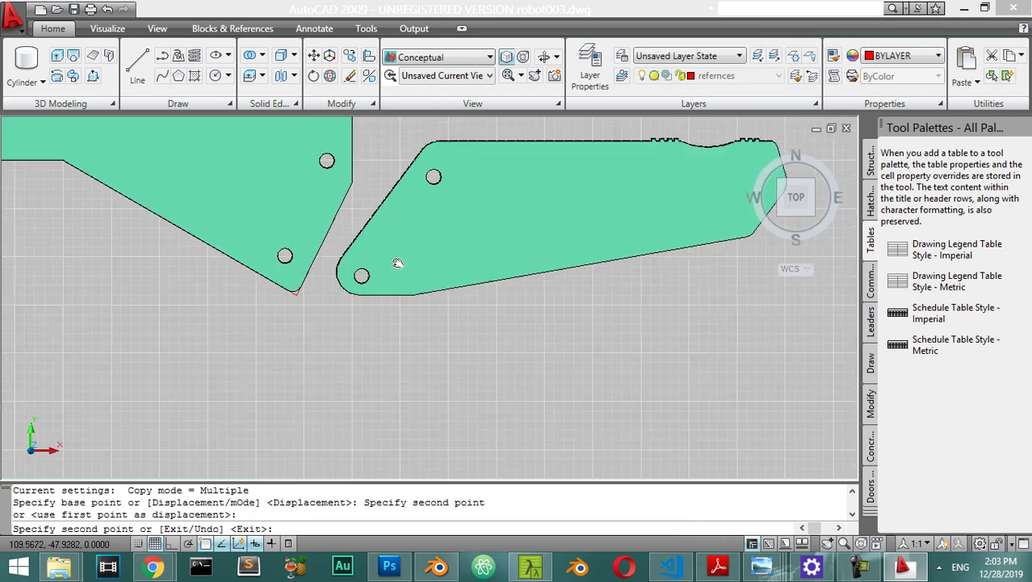
scroll(397, 263, up, 4)
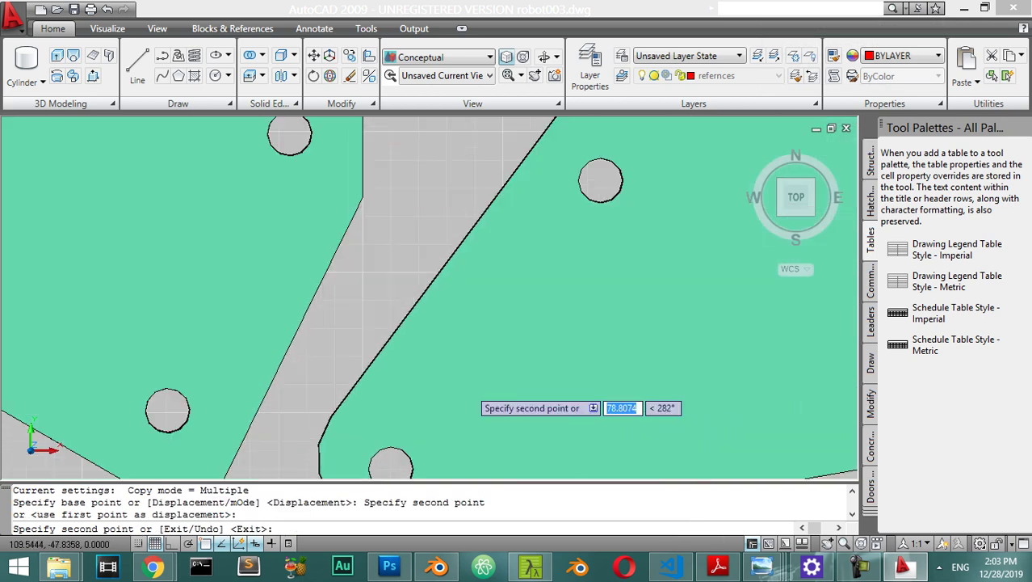
click(290, 135)
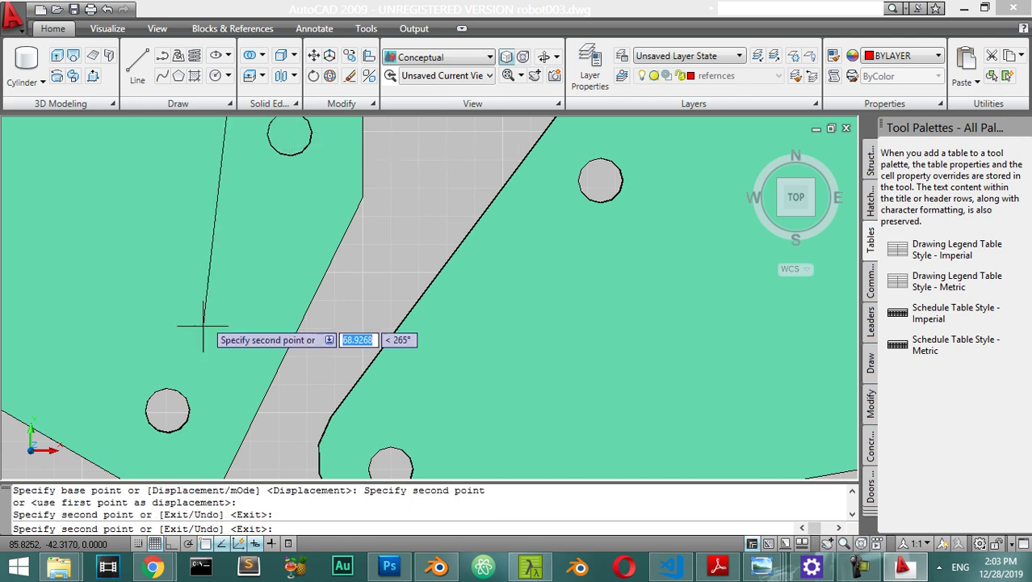
click(167, 411)
key(Escape)
In a 3D view, move the low-hanging pin at the lower inner palm hole from its top center to the upper plate's hole center.
scroll(411, 330, down, 5)
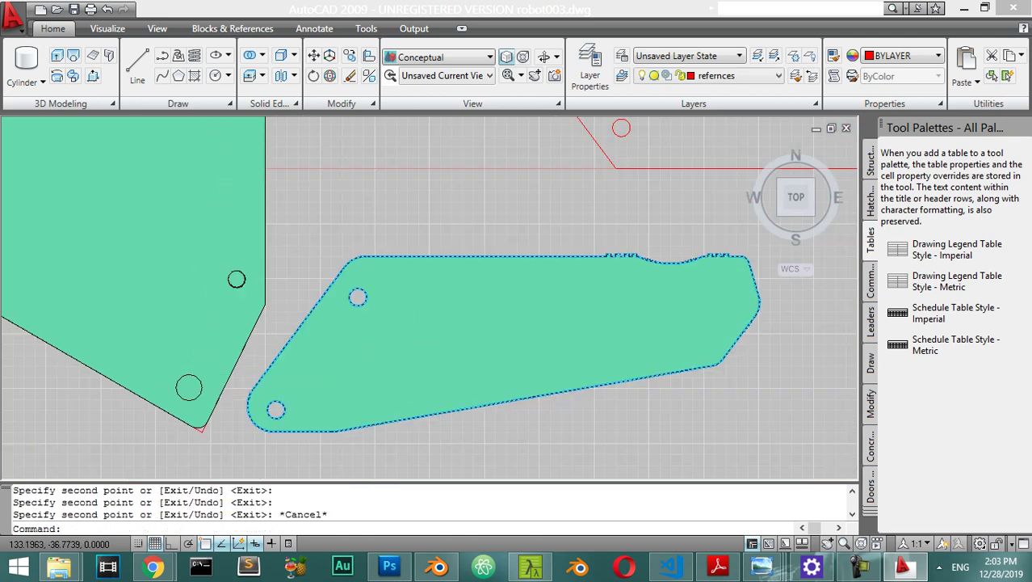
shift+middle_drag(430, 332, 299, 195)
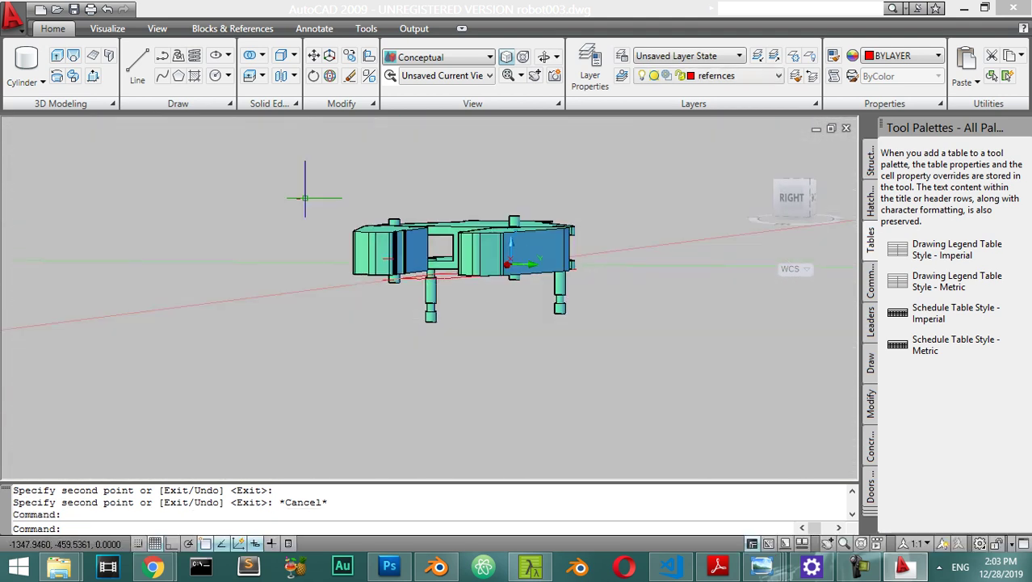
scroll(471, 308, up, 6)
shift+middle_drag(482, 317, 555, 399)
scroll(517, 339, down, 5)
scroll(556, 400, up, 6)
scroll(556, 400, up, 2)
key(Escape)
text(m)
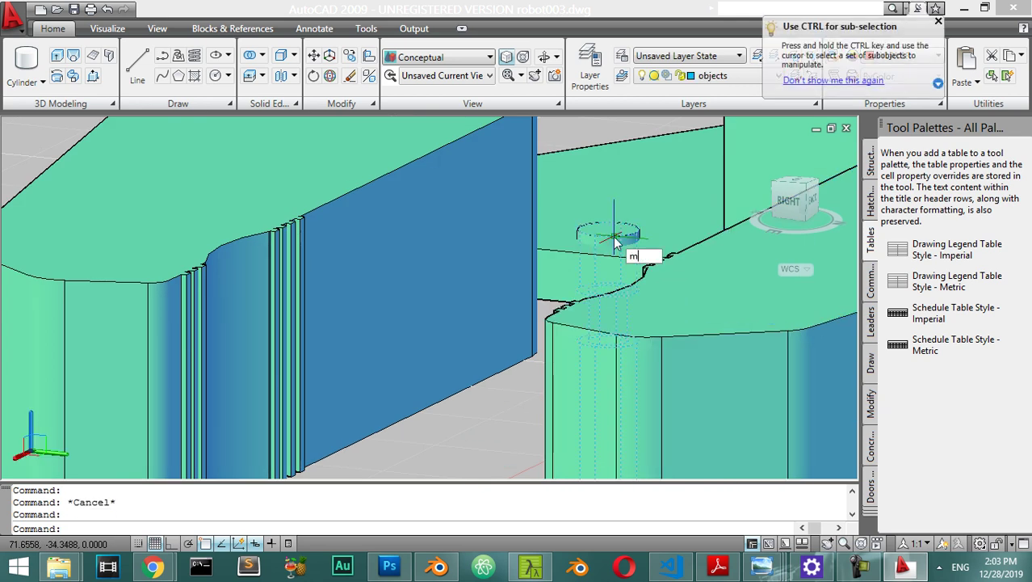
key(Return)
click(679, 230)
scroll(679, 230, down, 5)
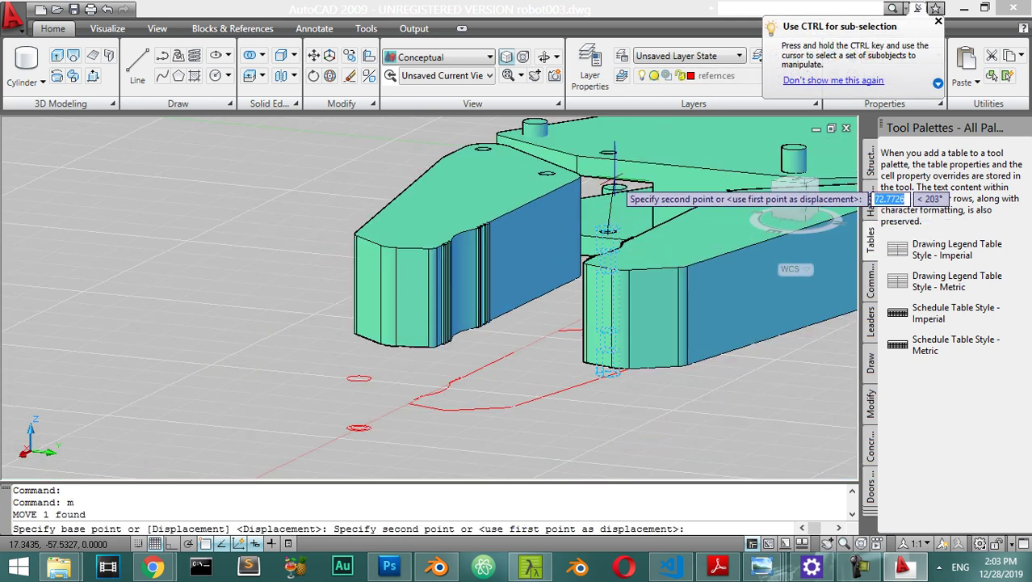
scroll(607, 152, up, 6)
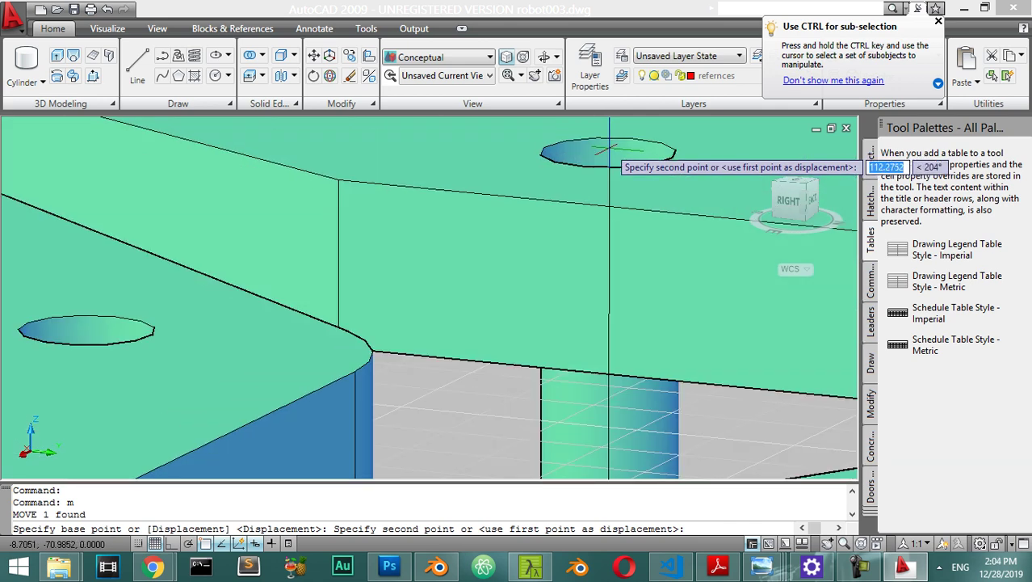
click(607, 153)
scroll(612, 159, down, 3)
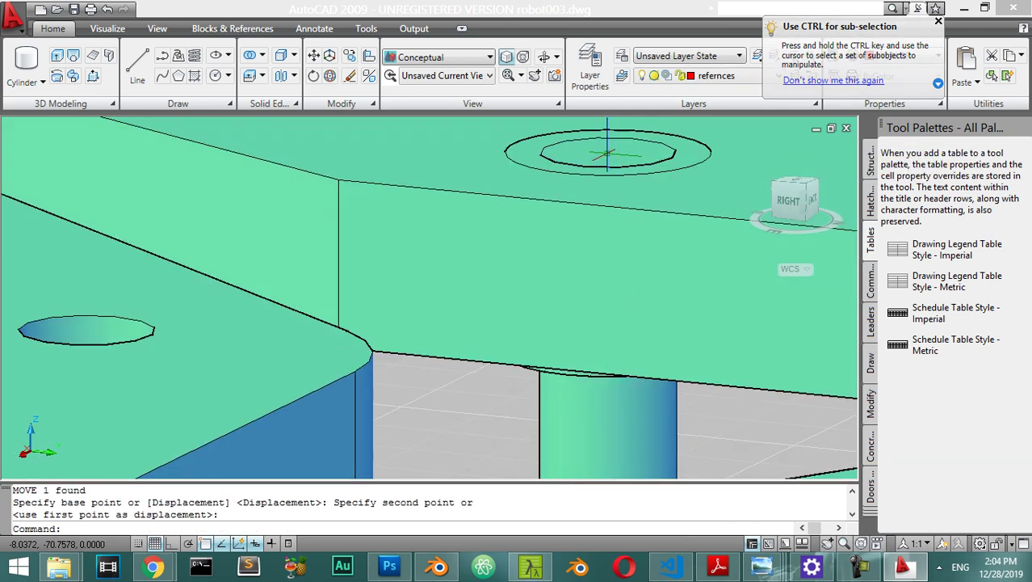
scroll(611, 160, down, 4)
key(Escape)
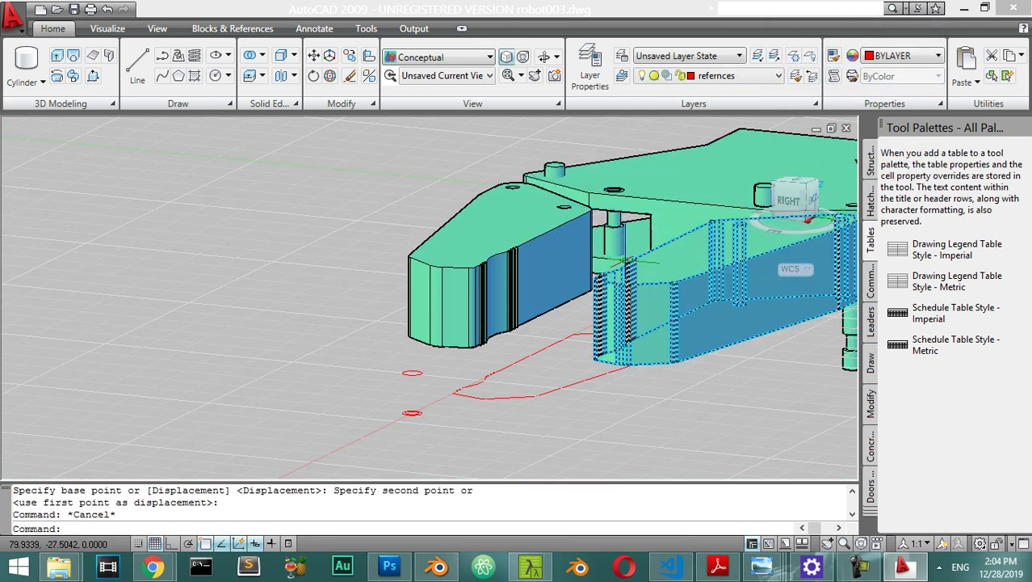
Raise the lower inner palm pin 6 units along the Z axis from its top center.
scroll(612, 231, up, 4)
scroll(612, 219, down, 3)
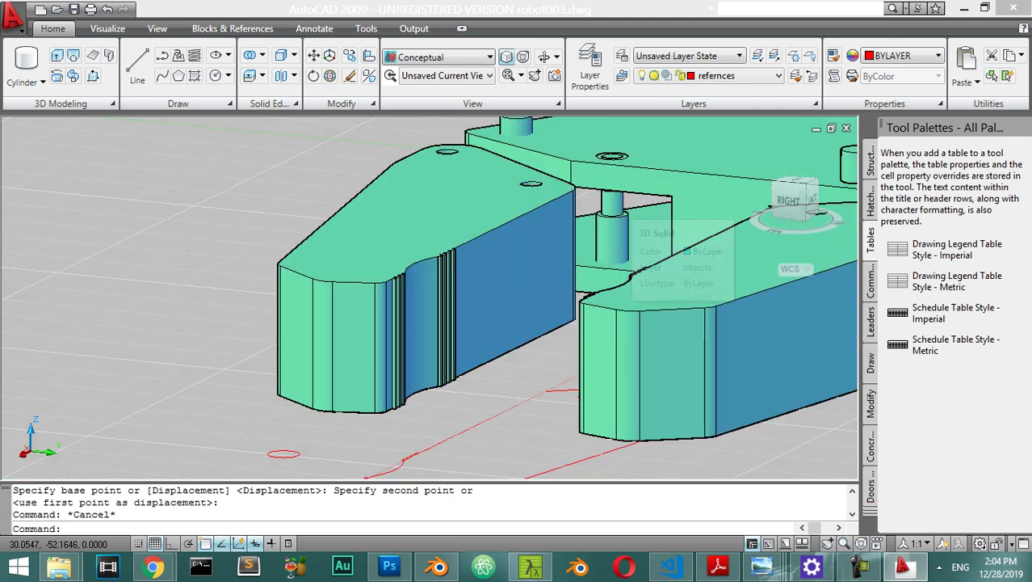
click(618, 226)
scroll(622, 230, up, 5)
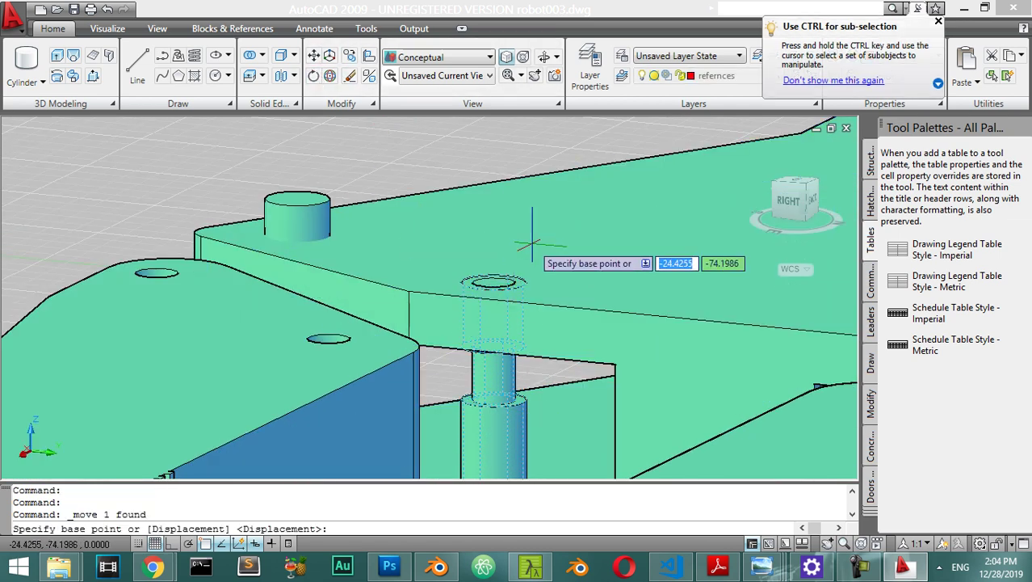
click(440, 284)
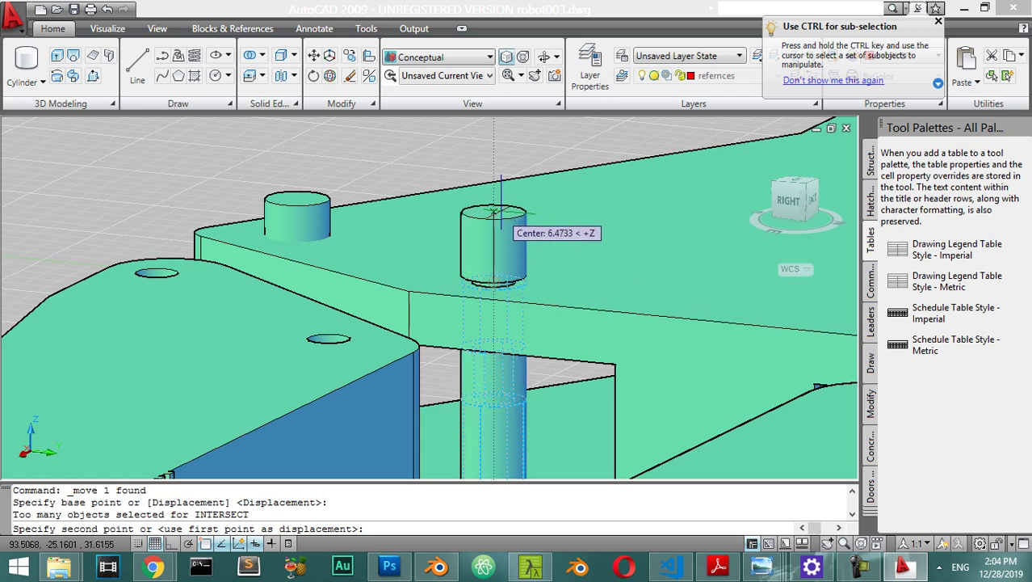
text(6)
key(Return)
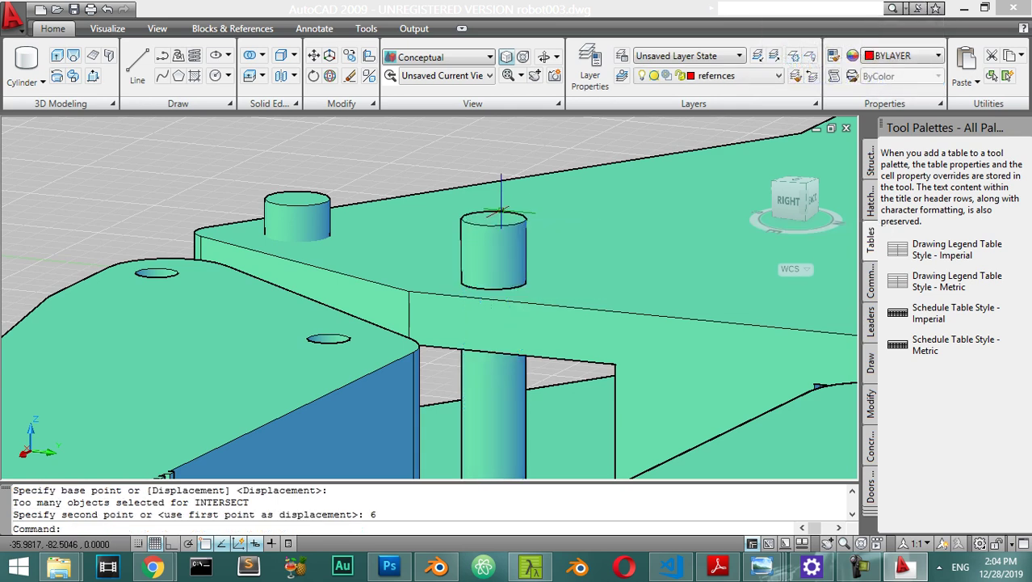
scroll(691, 369, down, 5)
key(Escape)
Move the low-hanging pin at the palm's upper outer hole from its top center to the center of the hole in the upper plate.
scroll(691, 368, up, 4)
scroll(711, 323, down, 4)
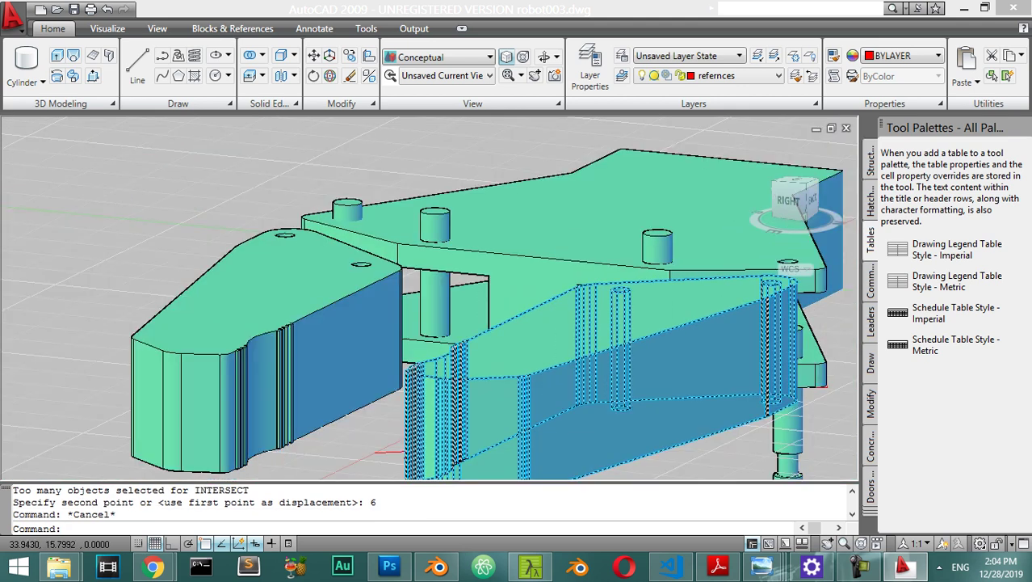
scroll(732, 294, up, 1)
scroll(765, 374, up, 6)
middle_drag(763, 388, 553, 346)
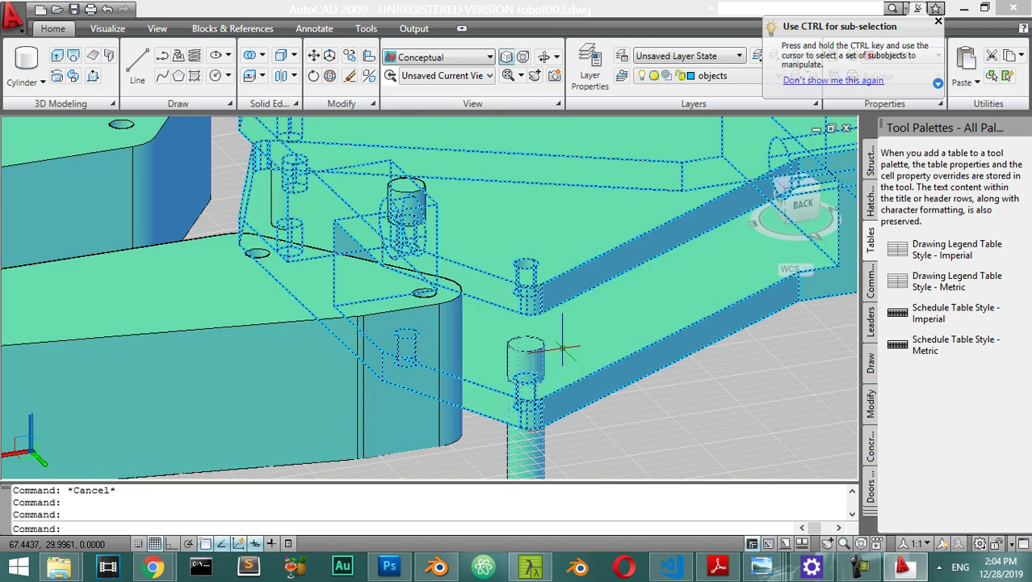
key(Return)
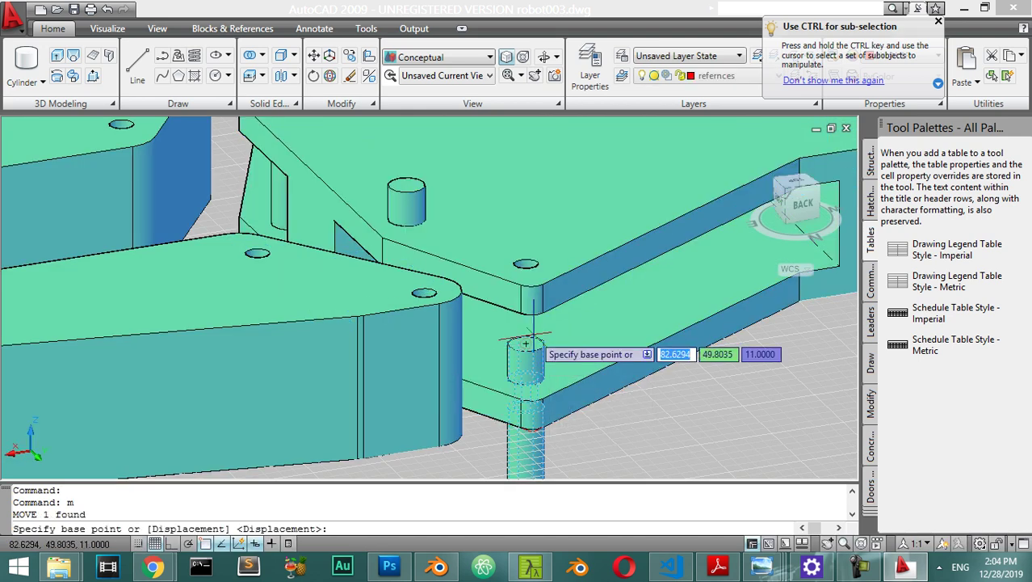
click(526, 343)
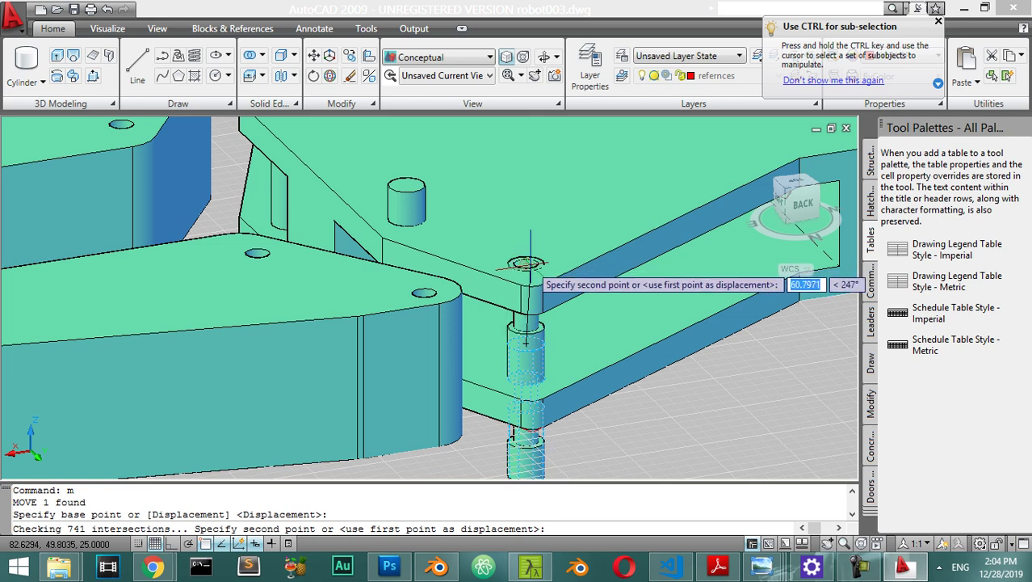
scroll(529, 265, up, 3)
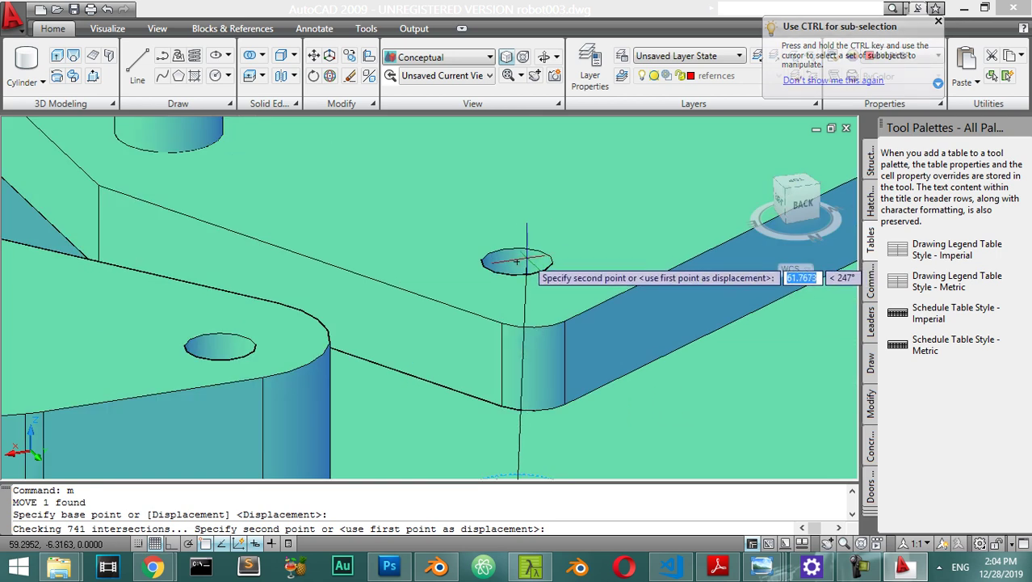
shift+middle_drag(614, 307, 686, 267)
scroll(542, 348, up, 3)
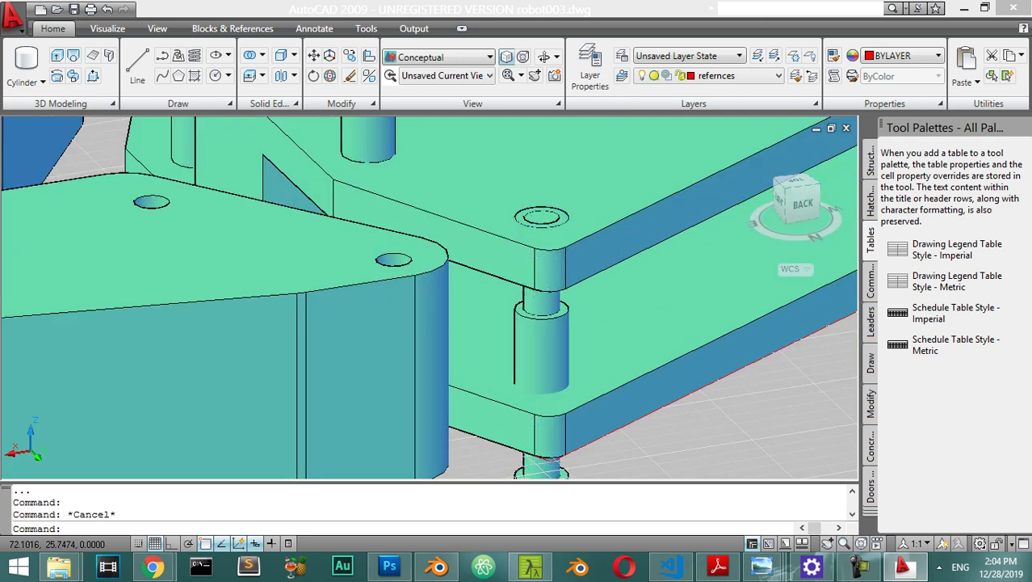
Raise the upper outer palm pin 6 units along the Z axis from its top center.
click(541, 348)
text(m)
key(Return)
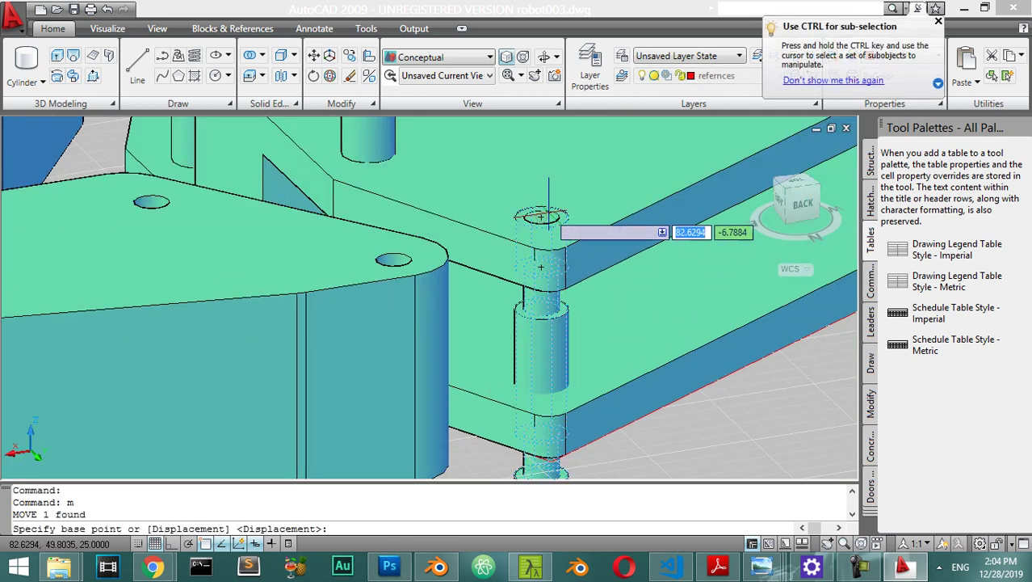
click(541, 216)
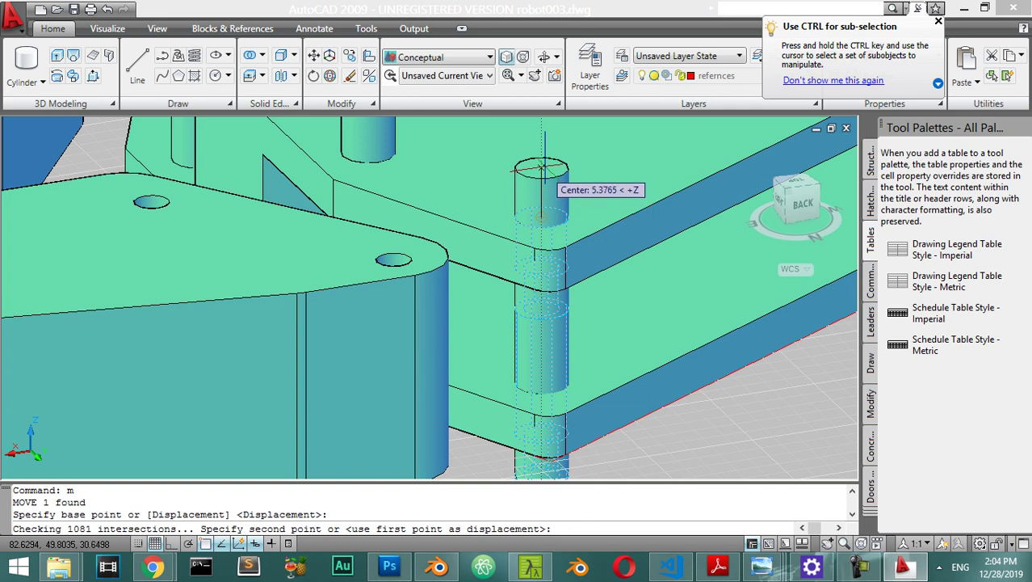
text(6)
key(Return)
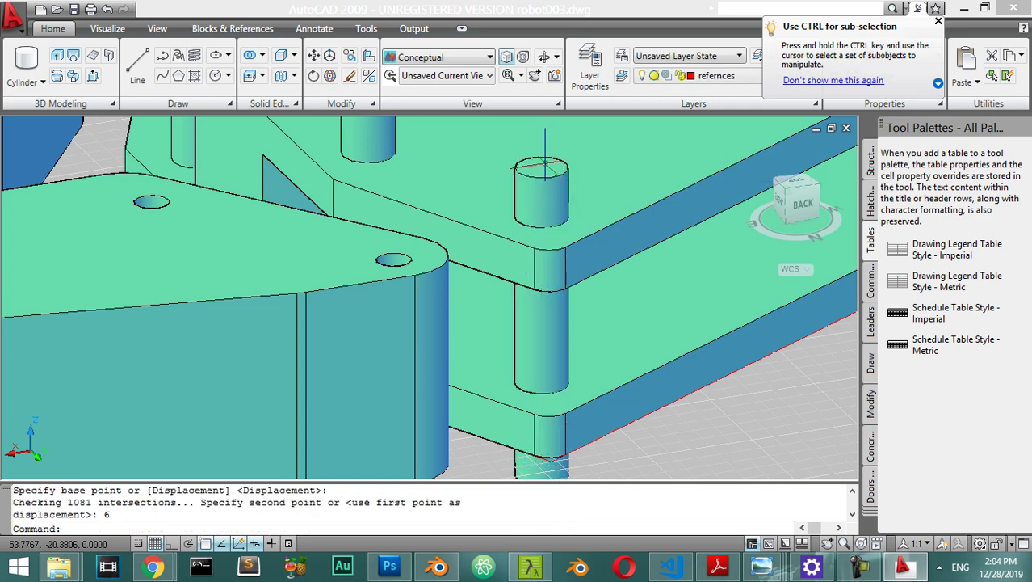
scroll(533, 291, down, 6)
key(Escape)
In the top view with north up, draw a 40-unit horizontal line with Ortho on, running in positive X from point 350,50.
shift+middle_drag(608, 351, 825, 326)
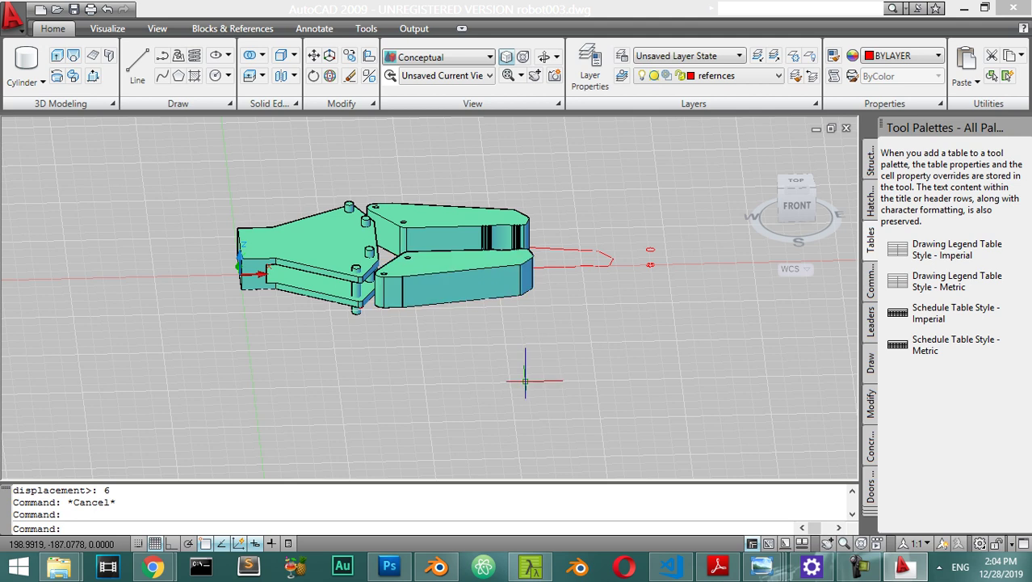
click(797, 185)
click(799, 187)
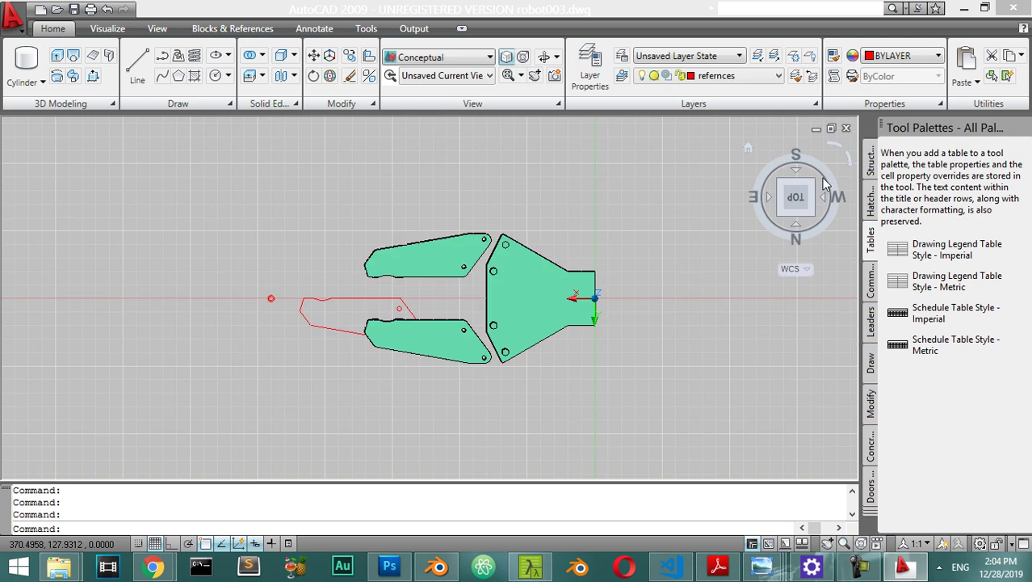
click(845, 159)
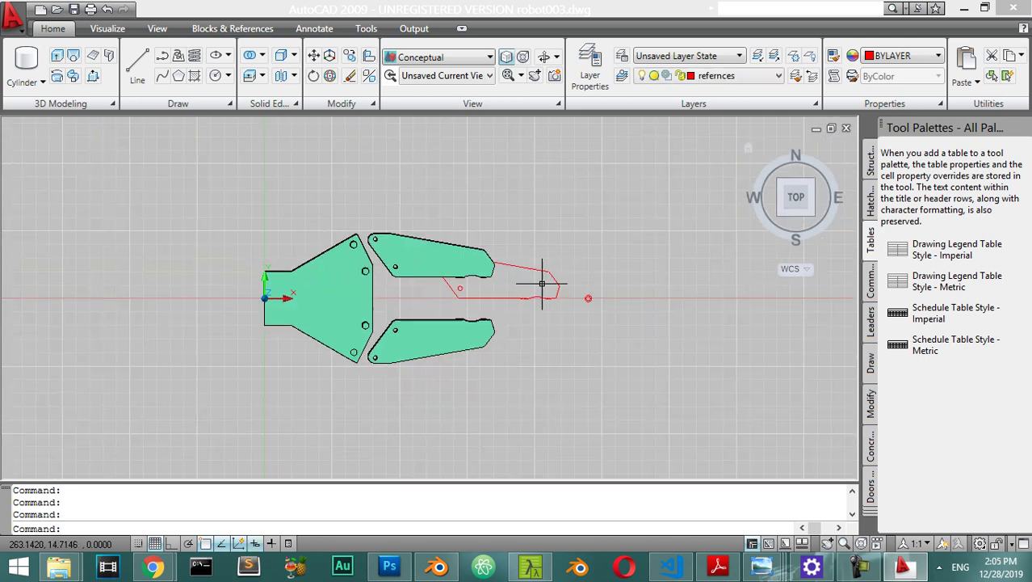
scroll(473, 299, up, 5)
middle_drag(378, 285, 271, 431)
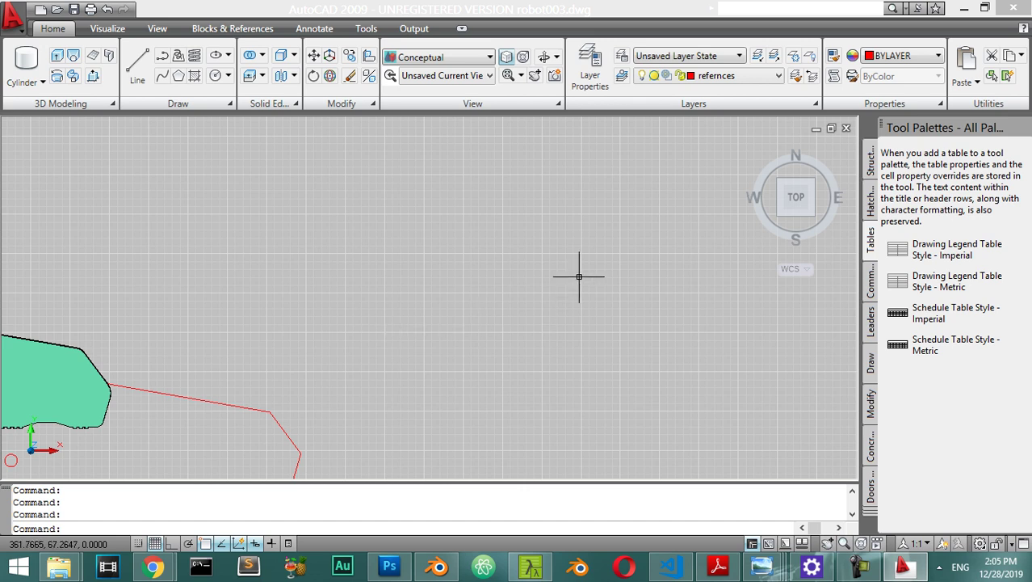
key(Return)
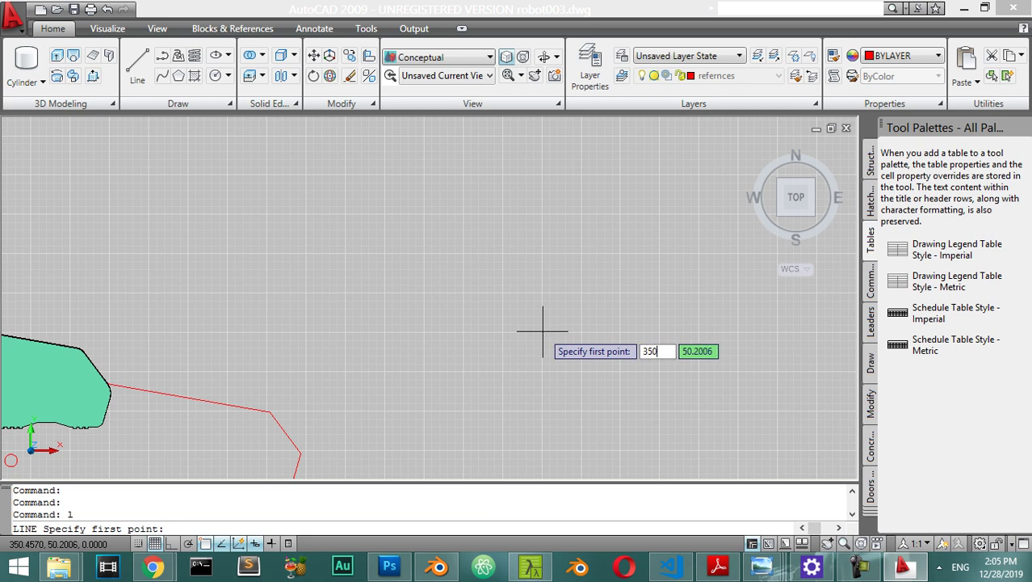
text(350)
key(Tab)
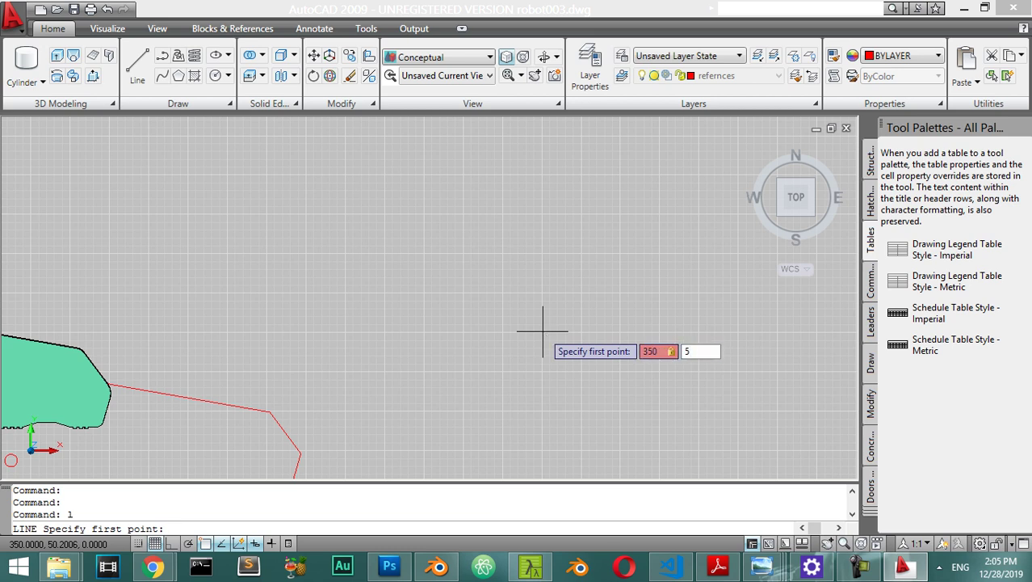
text(50)
key(Return)
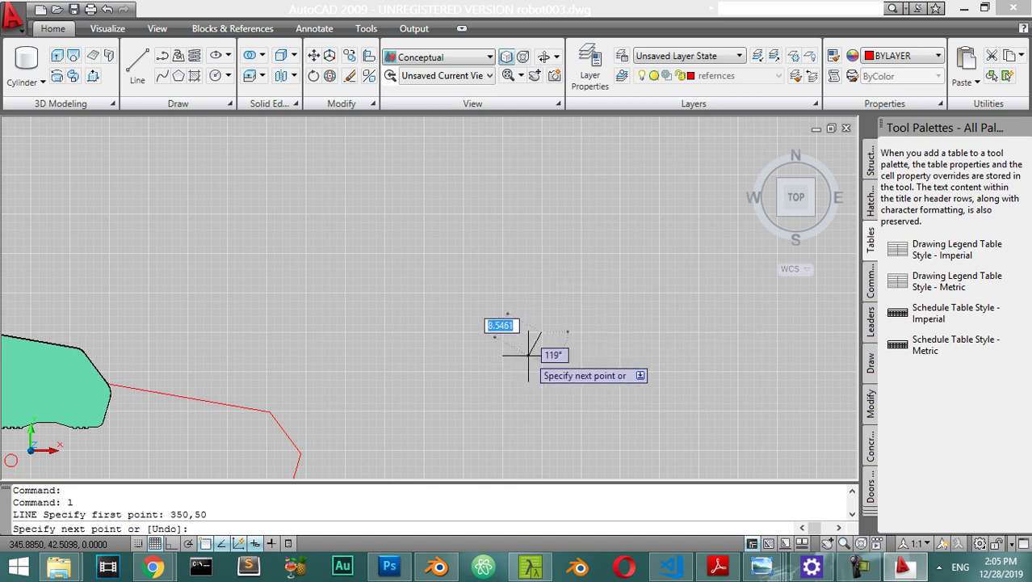
key(F8)
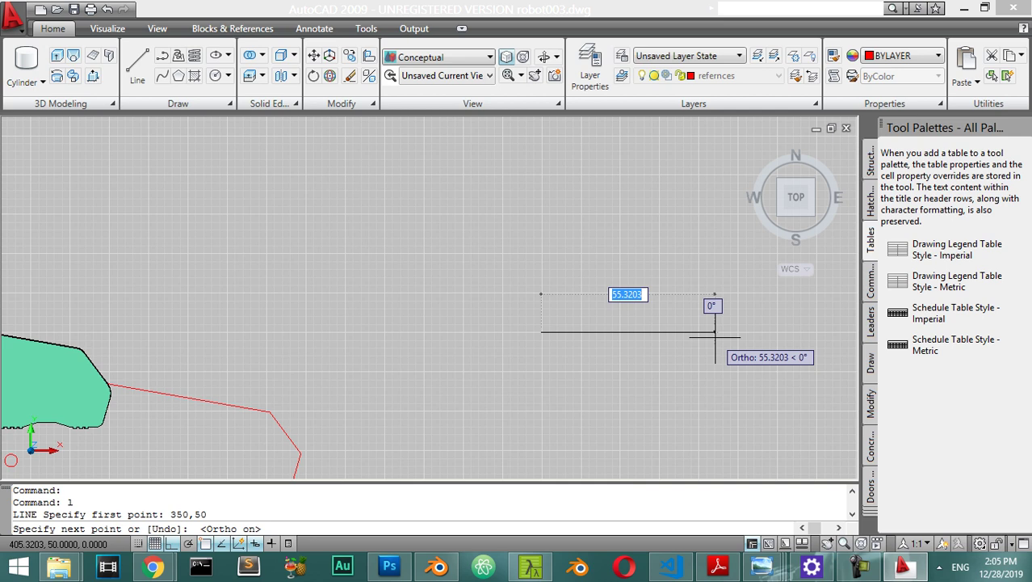
text(4)
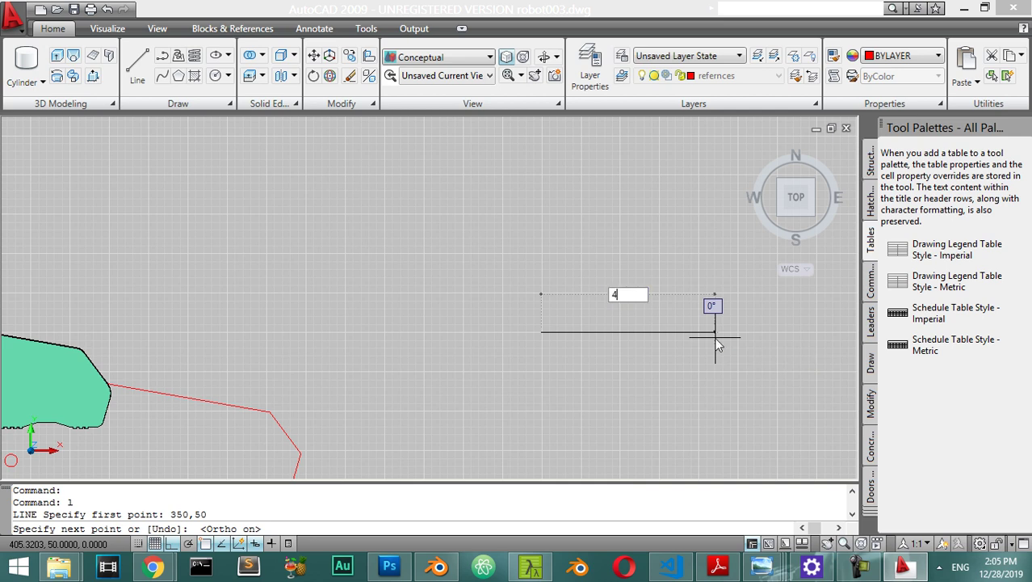
text(0)
key(Return)
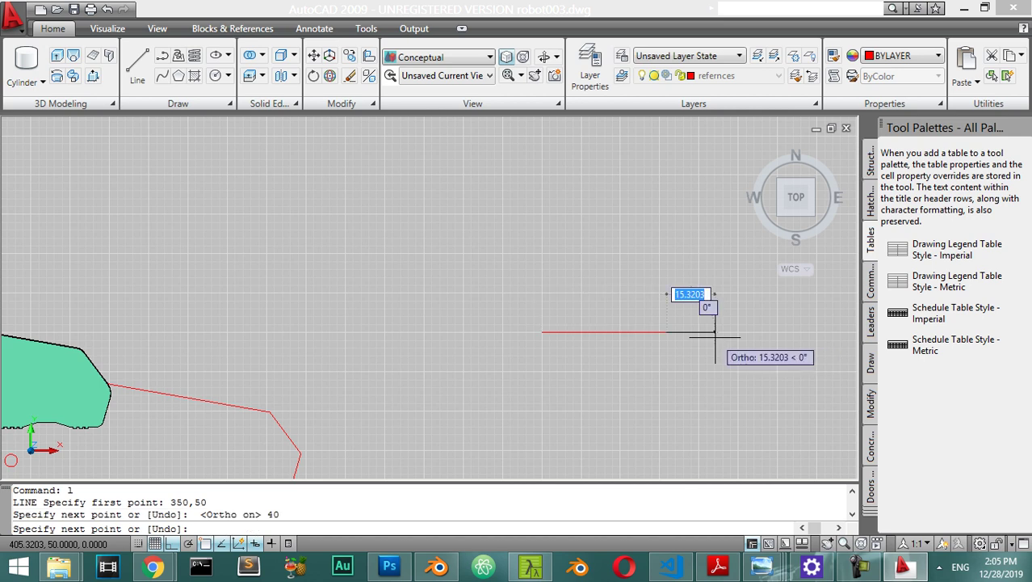
key(Return)
Offset the horizontal line 10 units upward to make a parallel copy.
click(667, 312)
click(634, 367)
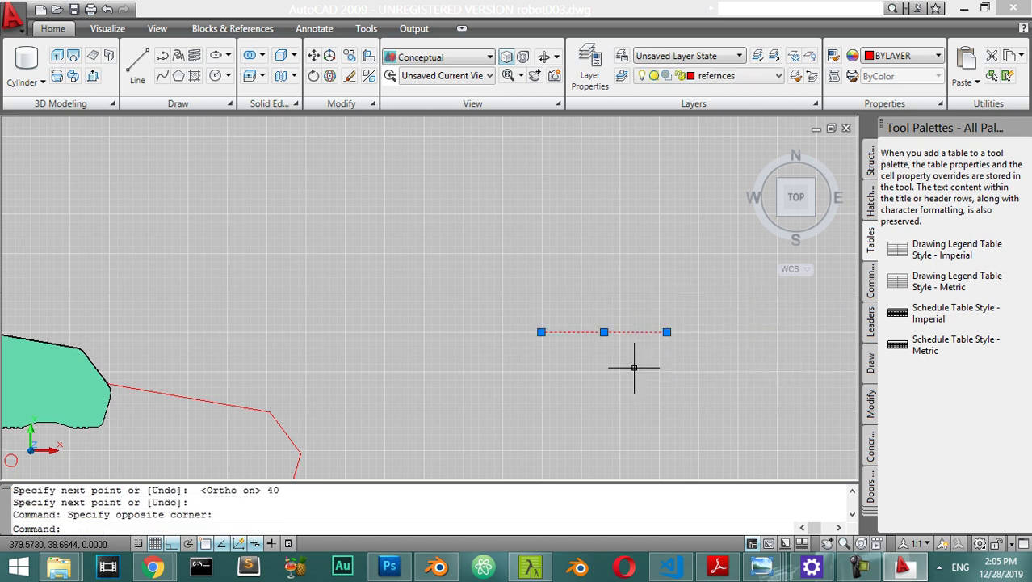
text(o)
key(Return)
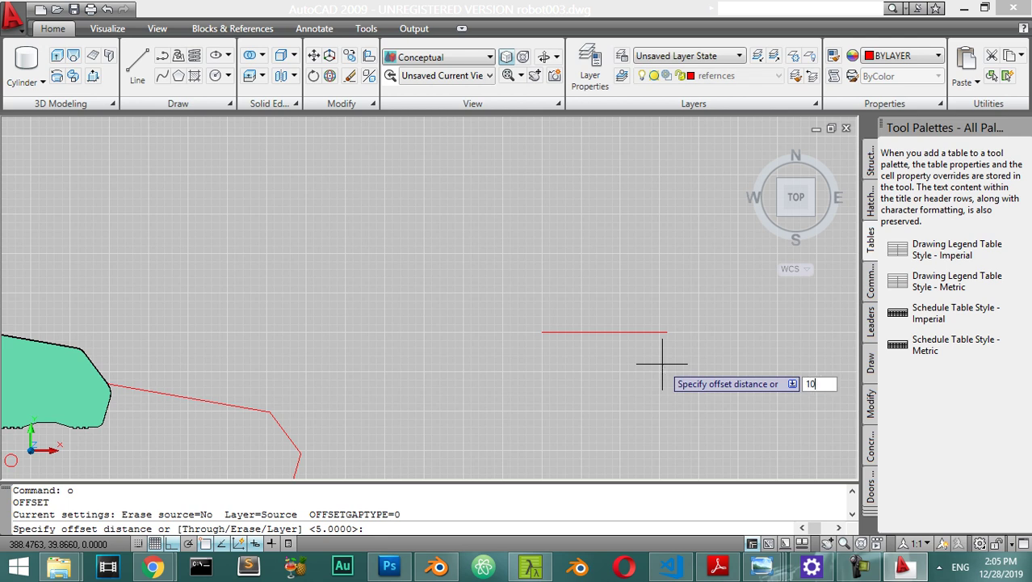
text(10)
key(Return)
click(649, 307)
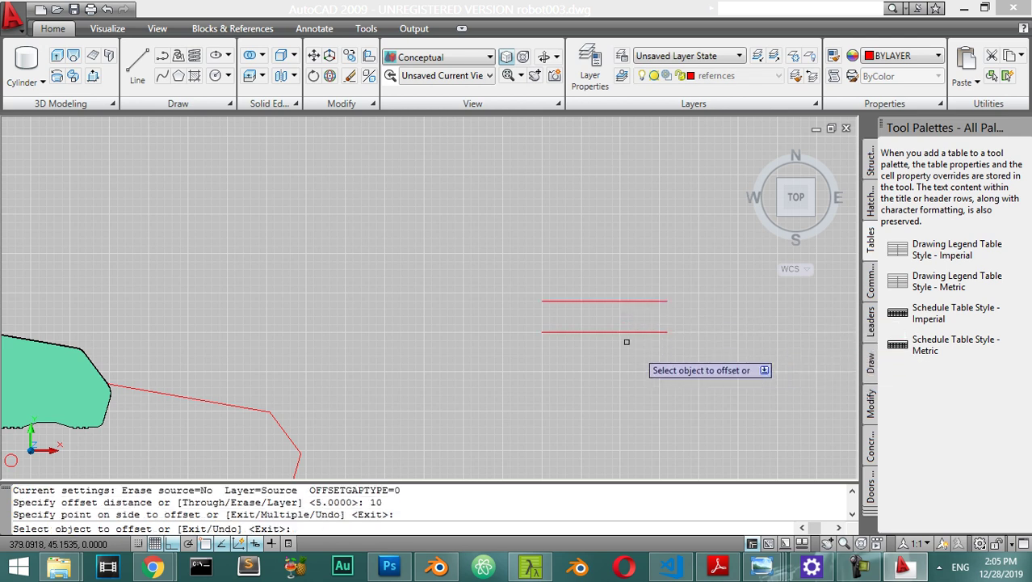
key(Escape)
Draw a 2-Point circle whose diameter spans the left endpoints of the two parallel lines.
scroll(620, 337, up, 3)
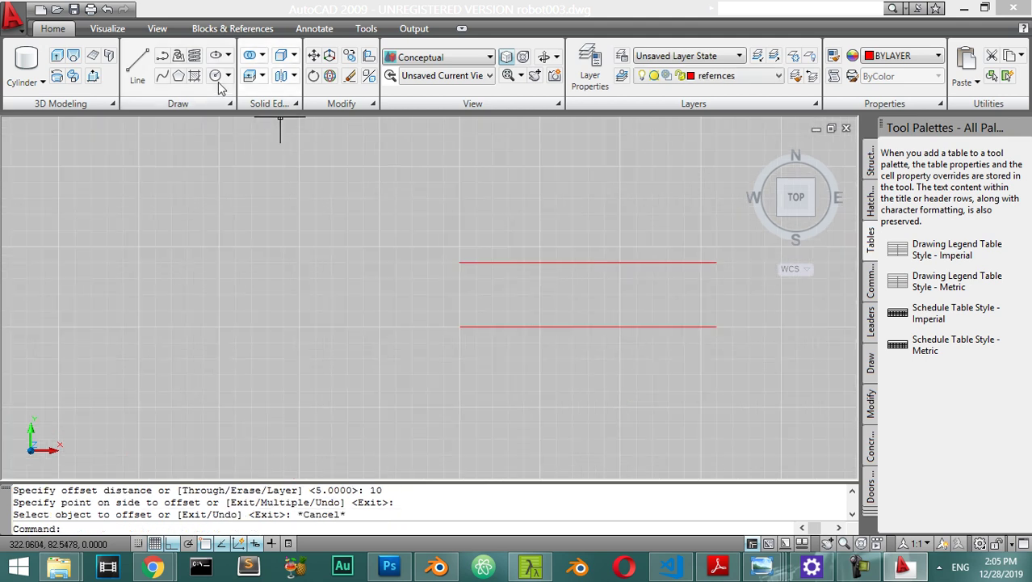
mouse_move(234, 104)
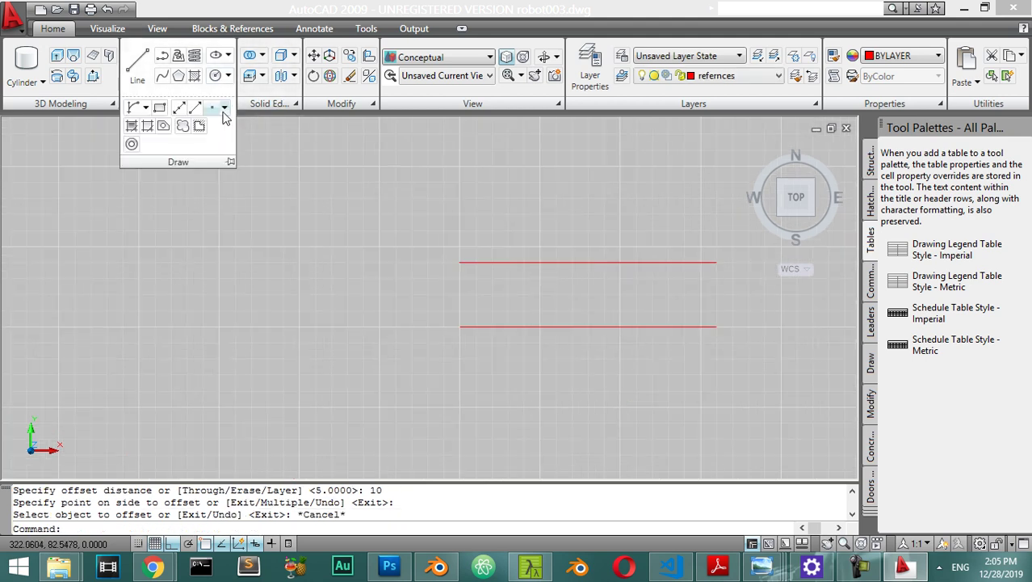
click(228, 75)
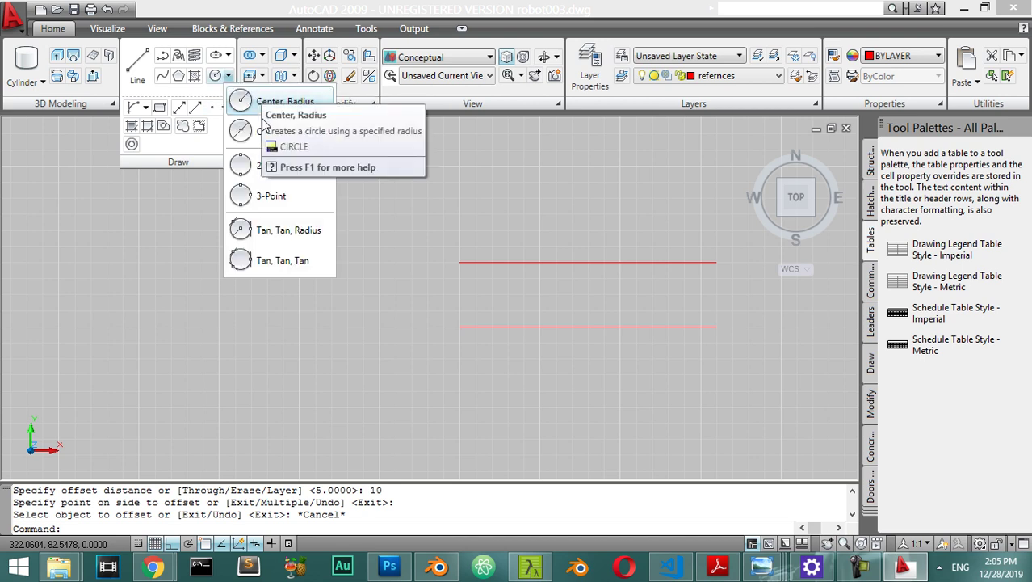
click(229, 57)
click(229, 57)
click(231, 57)
click(230, 57)
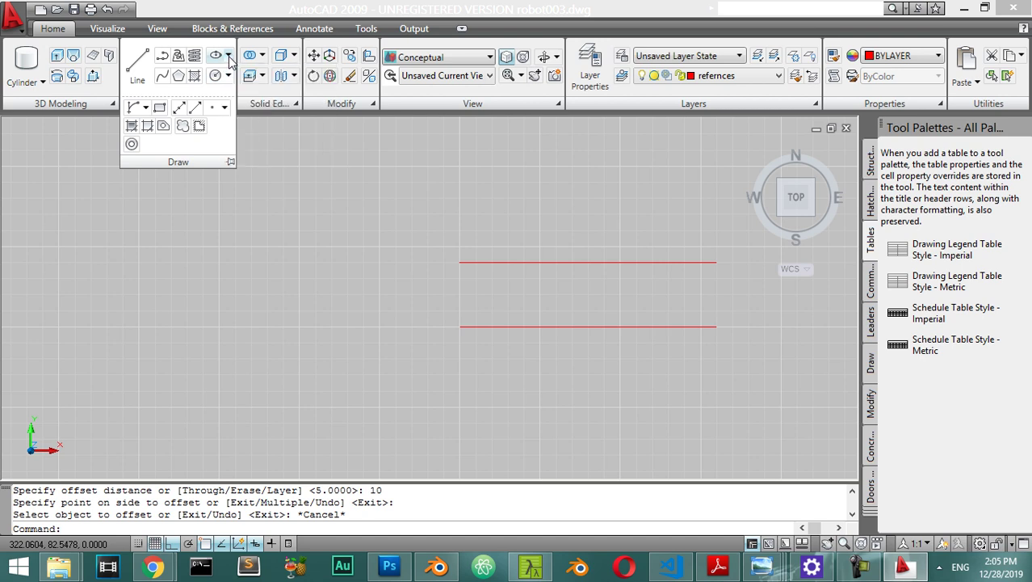
click(229, 76)
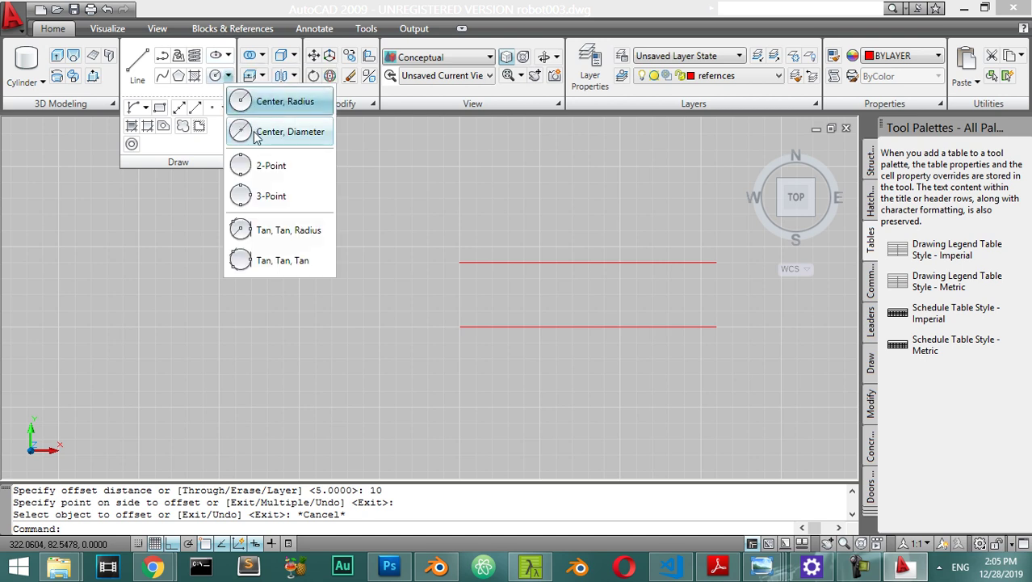
click(287, 167)
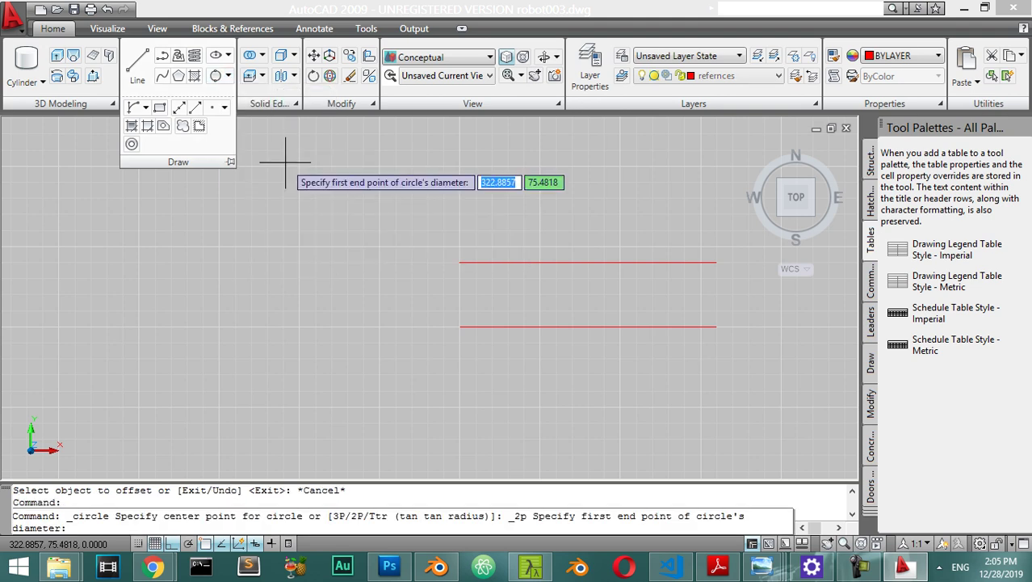
click(461, 262)
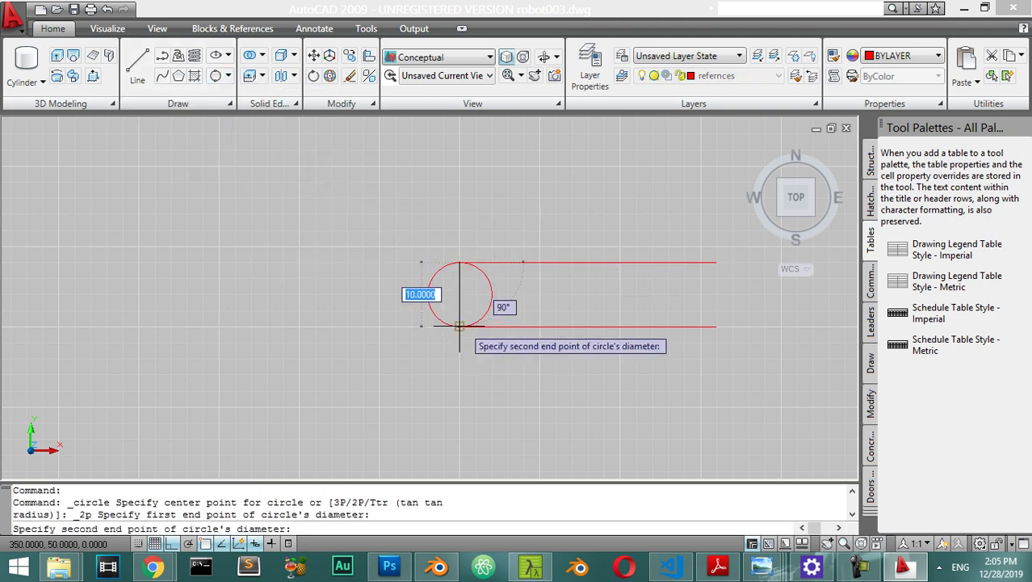
click(460, 326)
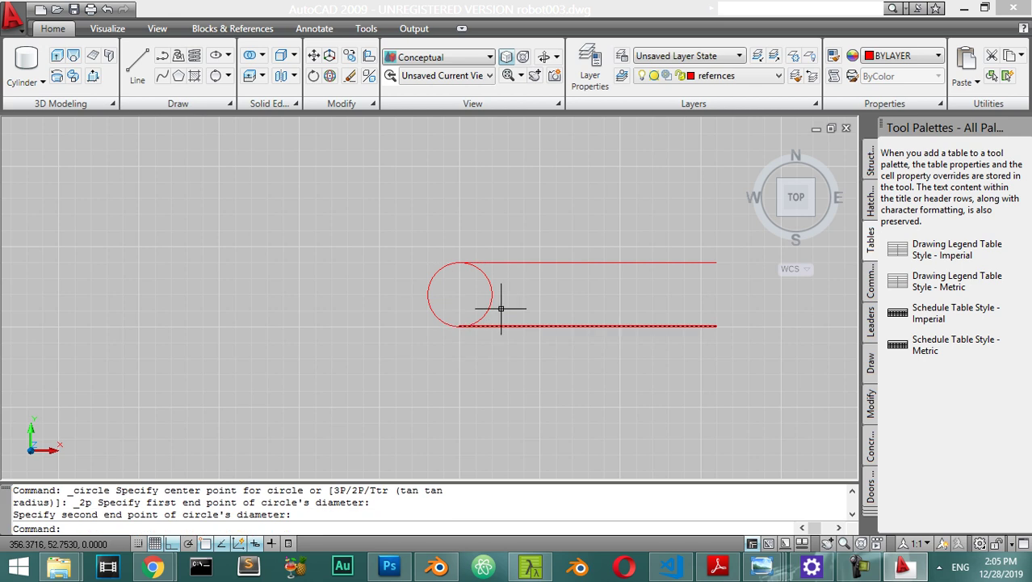
key(Return)
click(717, 262)
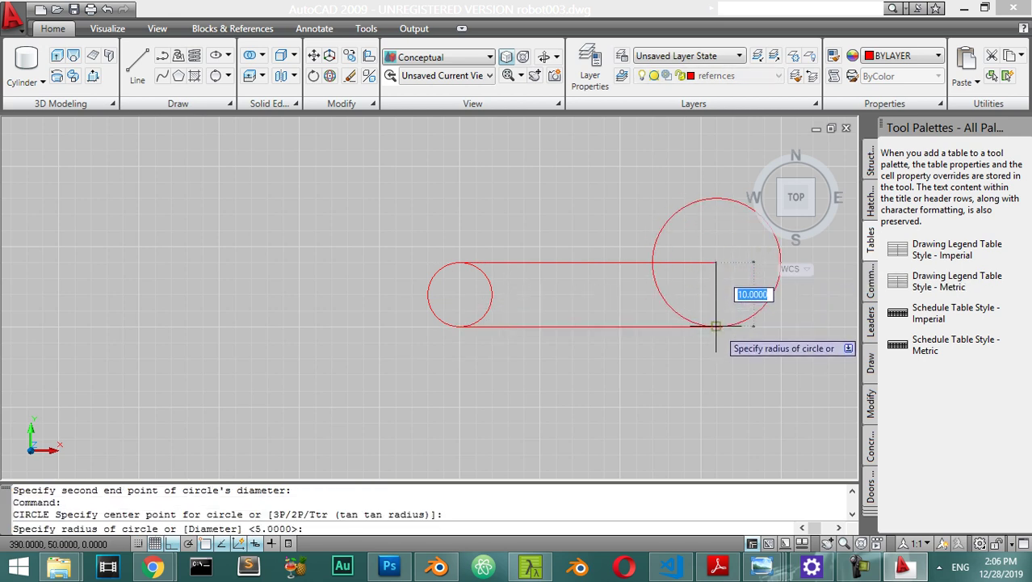
key(Escape)
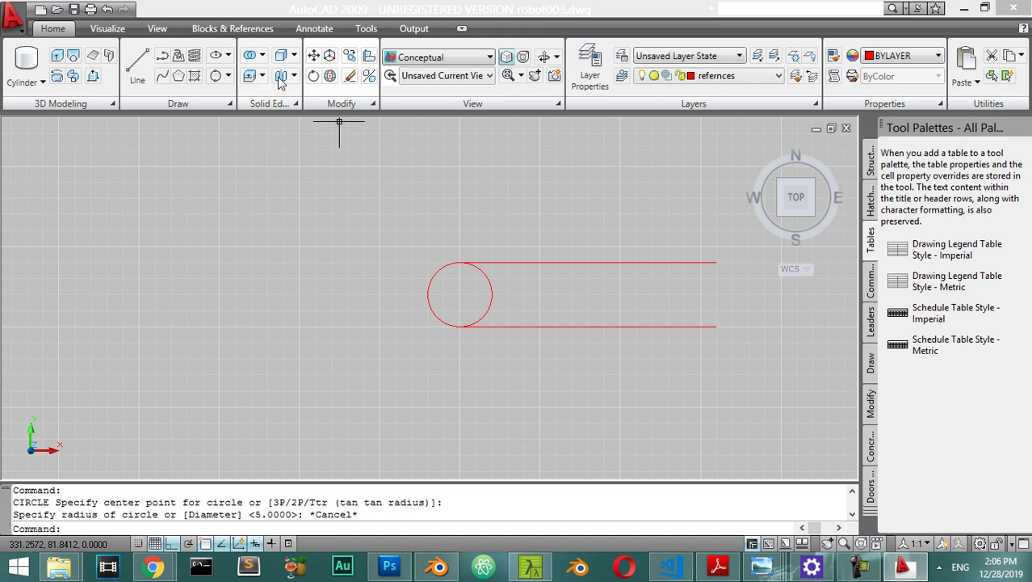
Draw a 2-Point circle whose diameter spans the right endpoints of the two parallel lines.
click(228, 77)
click(271, 165)
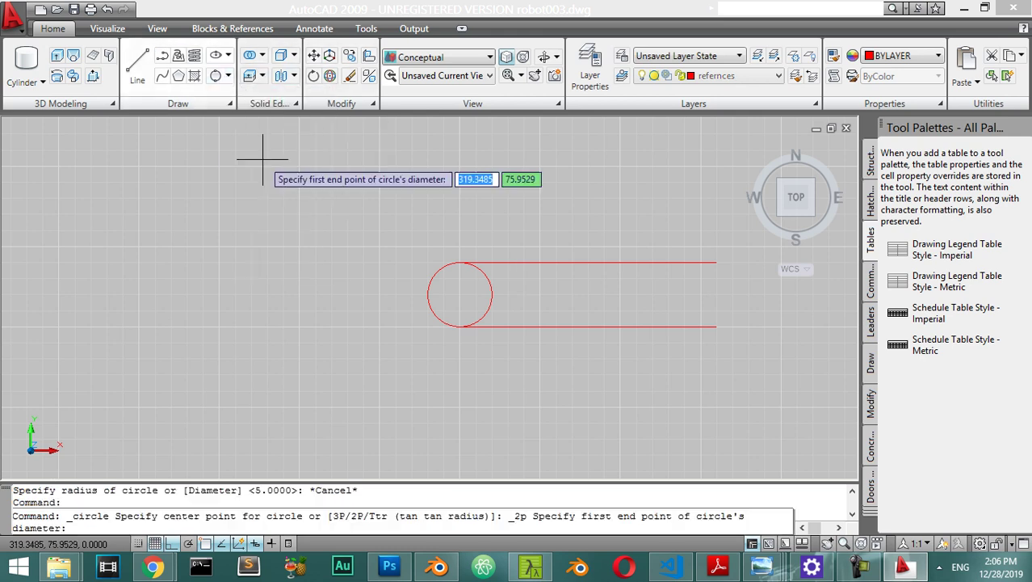
click(717, 263)
click(716, 327)
key(Return)
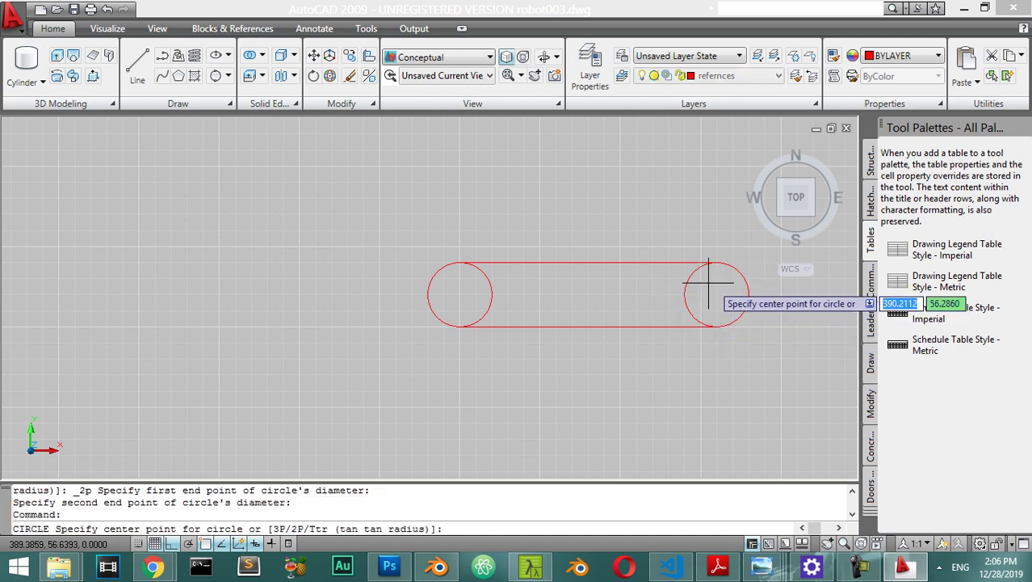
key(Escape)
Trim away the inner halves of both end circles to leave a rounded slot outline.
text(tr)
key(Return)
key(Return)
click(719, 281)
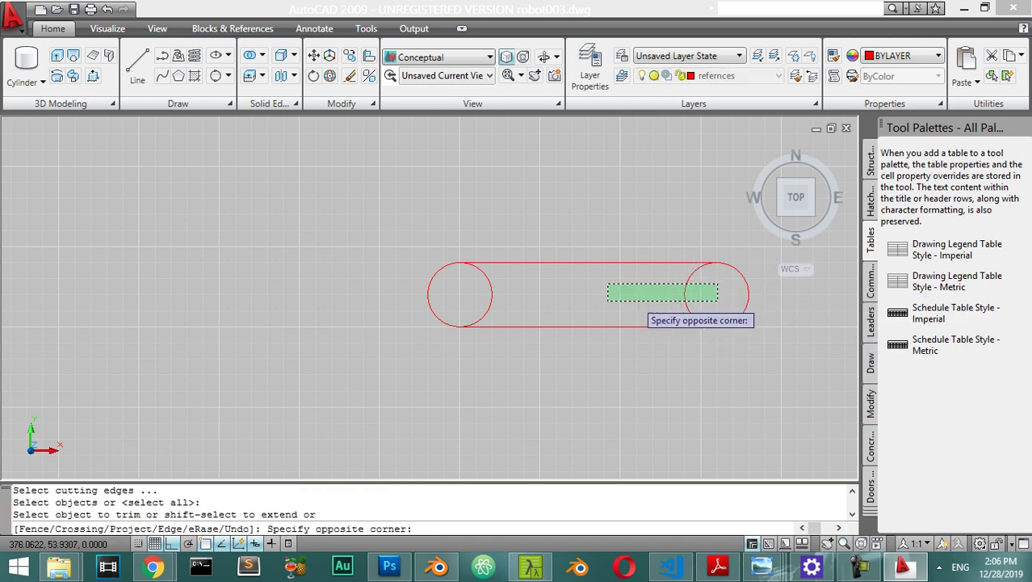
click(438, 302)
key(Escape)
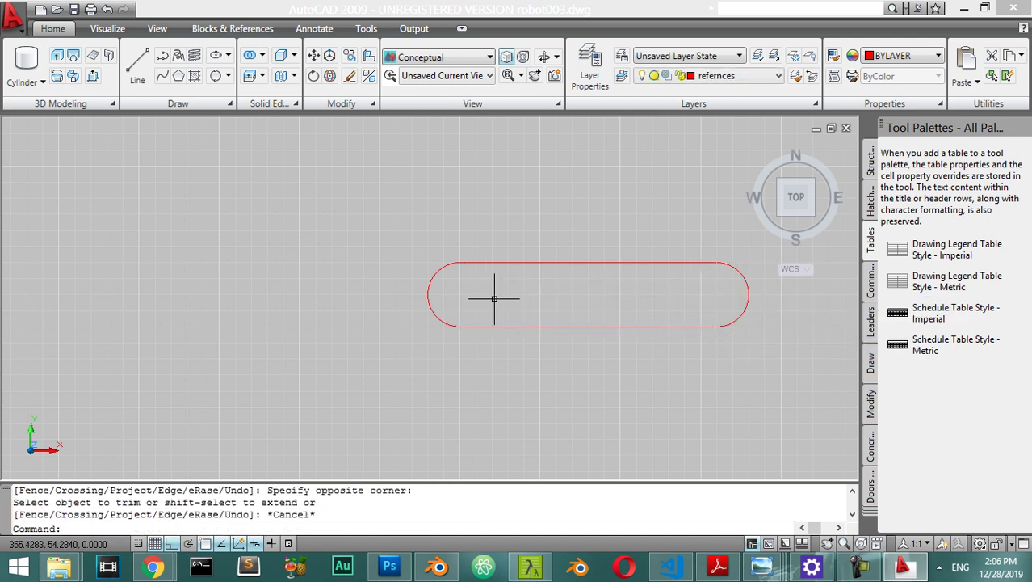
Draw a circle of radius 2 at the center of the slot outline's left end arc.
scroll(461, 305, up, 5)
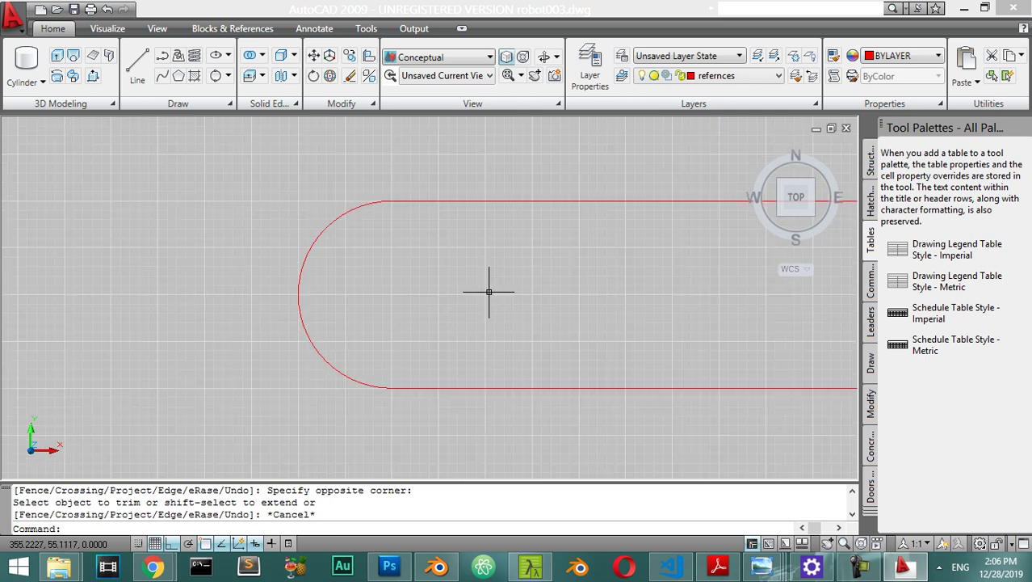
key(Return)
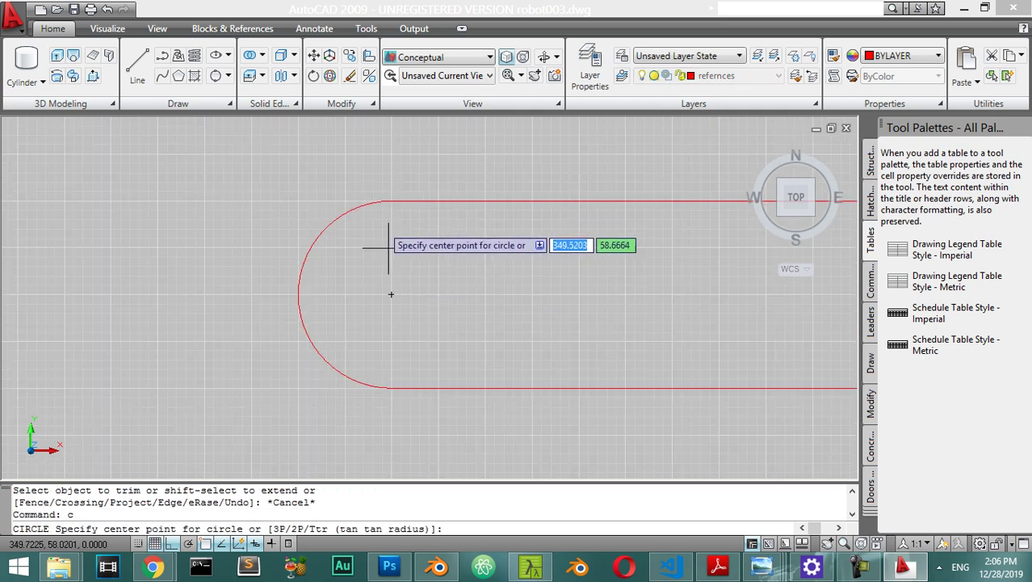
click(391, 295)
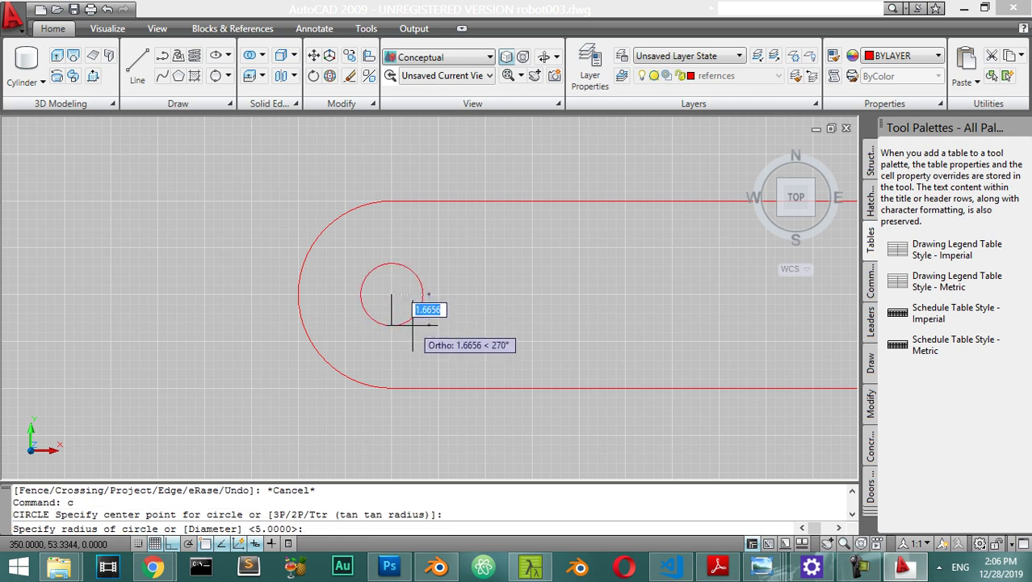
text(2)
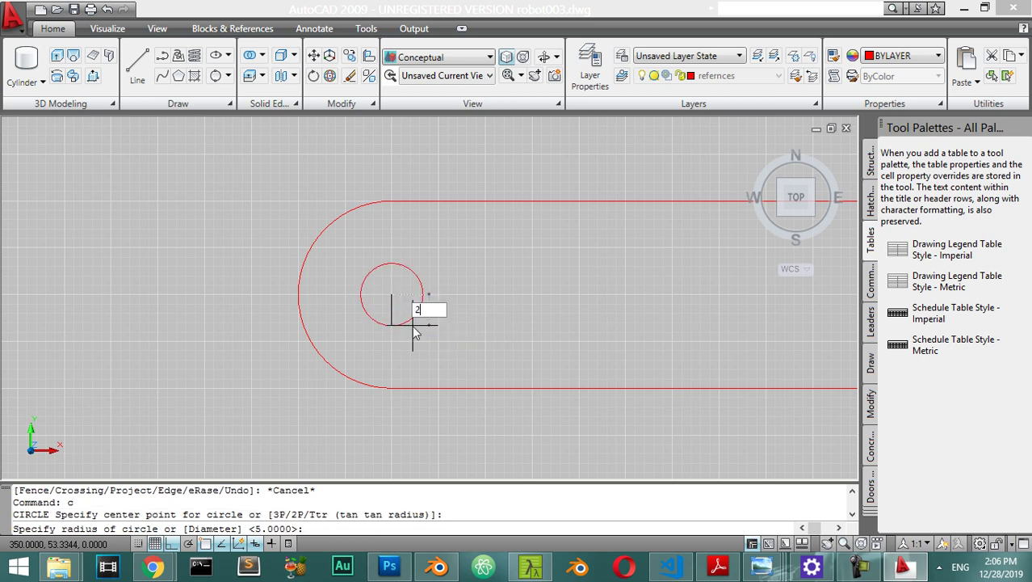
key(Return)
Draw a matching circle of radius 2 at the center of the slot outline's right end arc.
scroll(436, 288, down, 3)
mouse_move(428, 288)
middle_down()
mouse_move(474, 285)
mouse_move(368, 307)
middle_up()
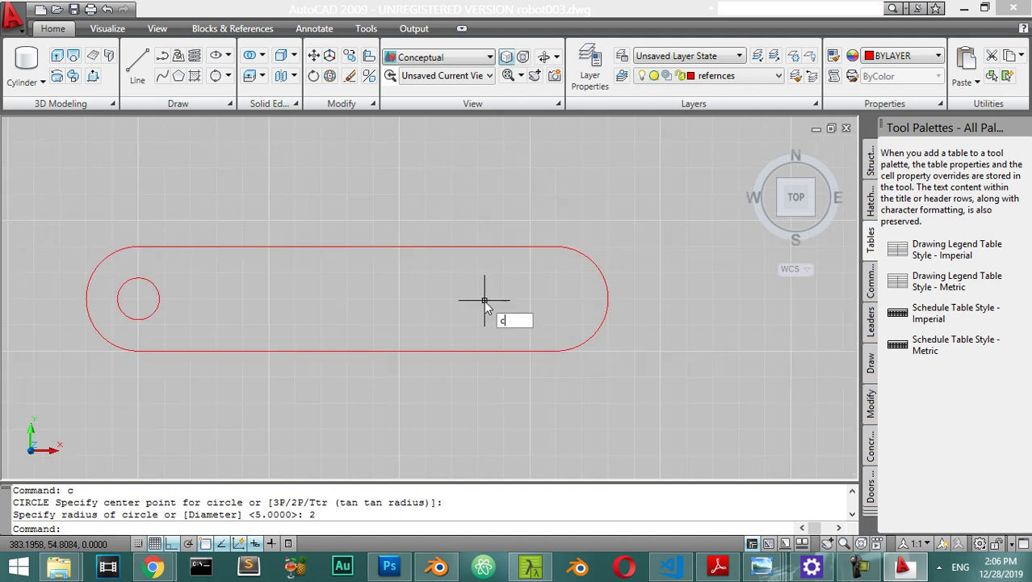
key(Return)
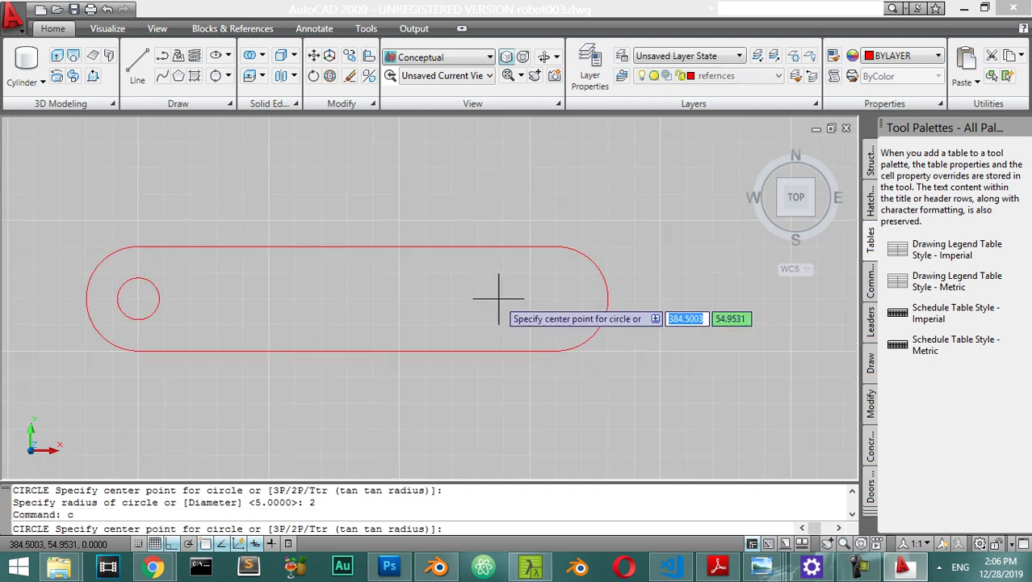
click(555, 275)
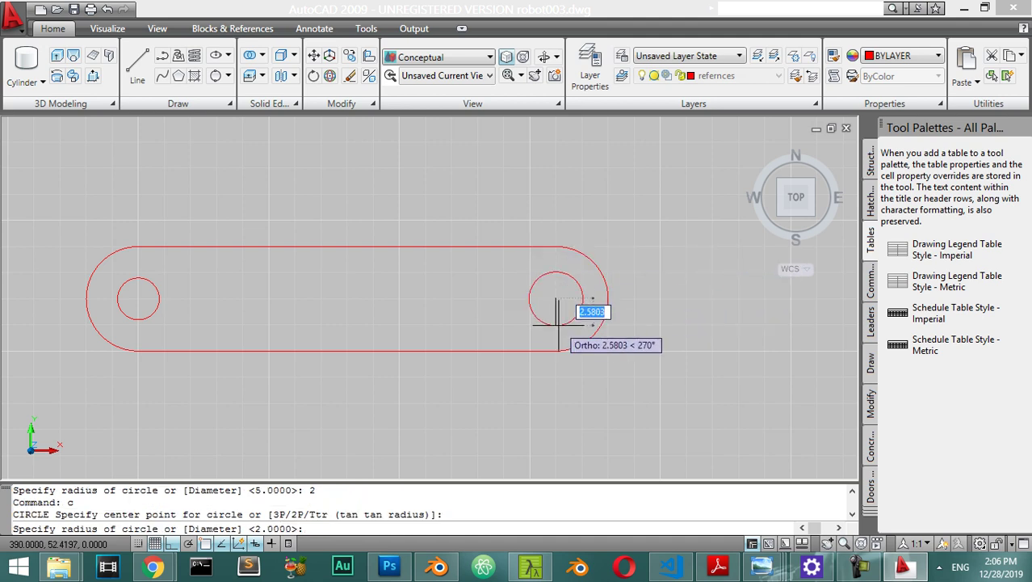
key(Return)
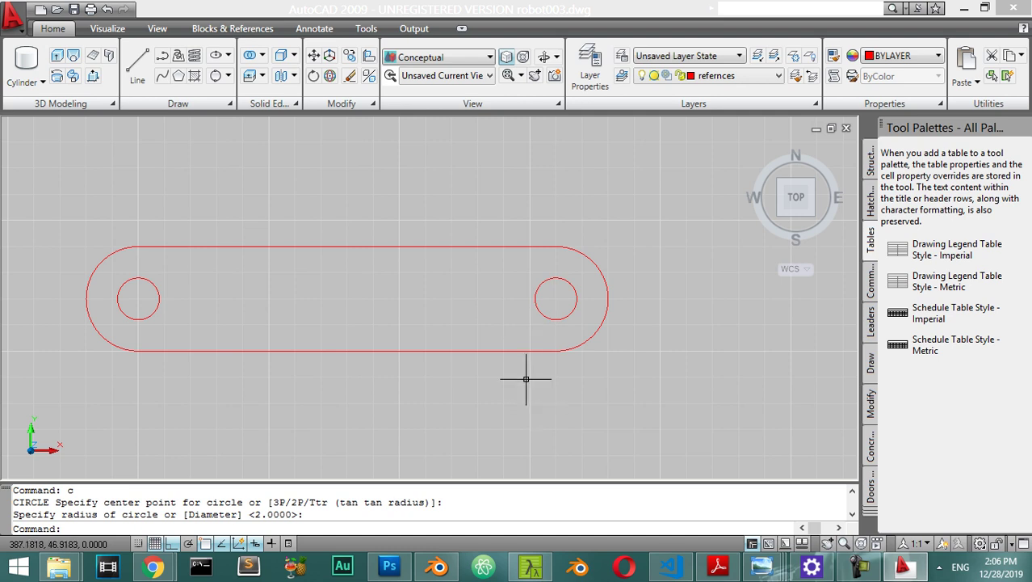
Press-pull the rounded link profile upward 4 units into a solid with its two holes left open.
mouse_move(525, 372)
shift+middle_down()
mouse_move(491, 322)
mouse_move(484, 281)
shift+middle_up()
click(94, 77)
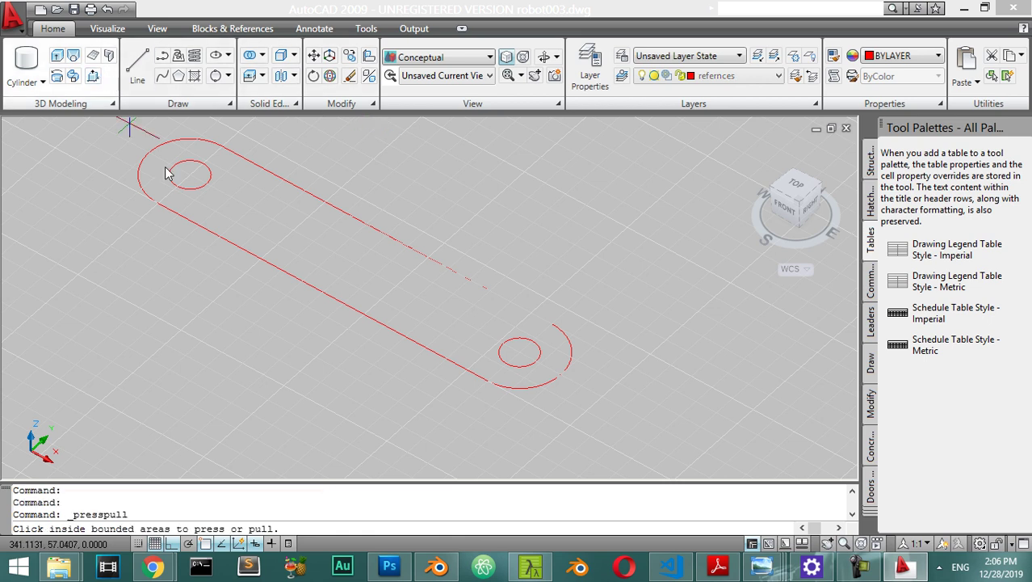
click(279, 229)
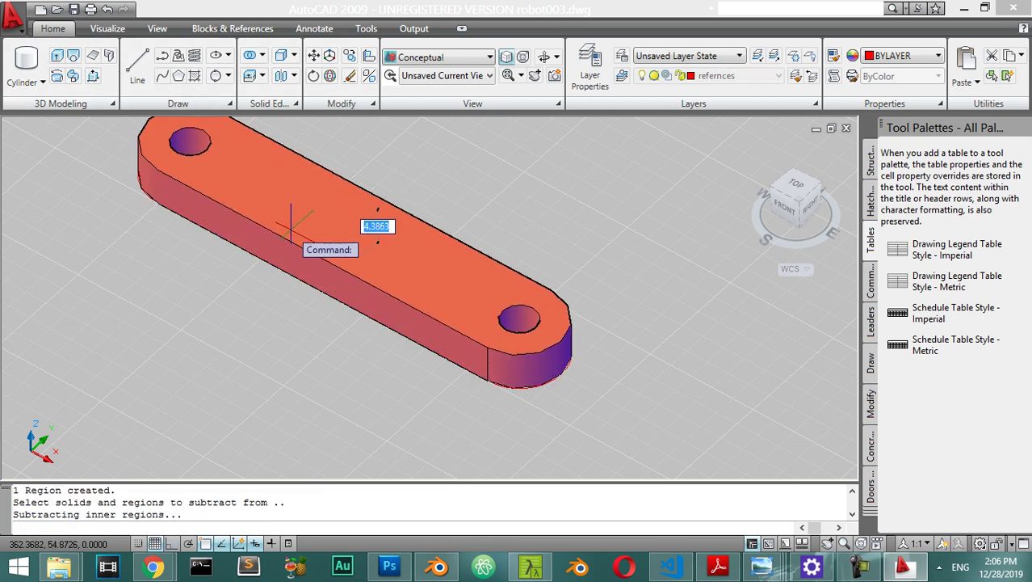
text(4)
key(Return)
scroll(311, 278, down, 4)
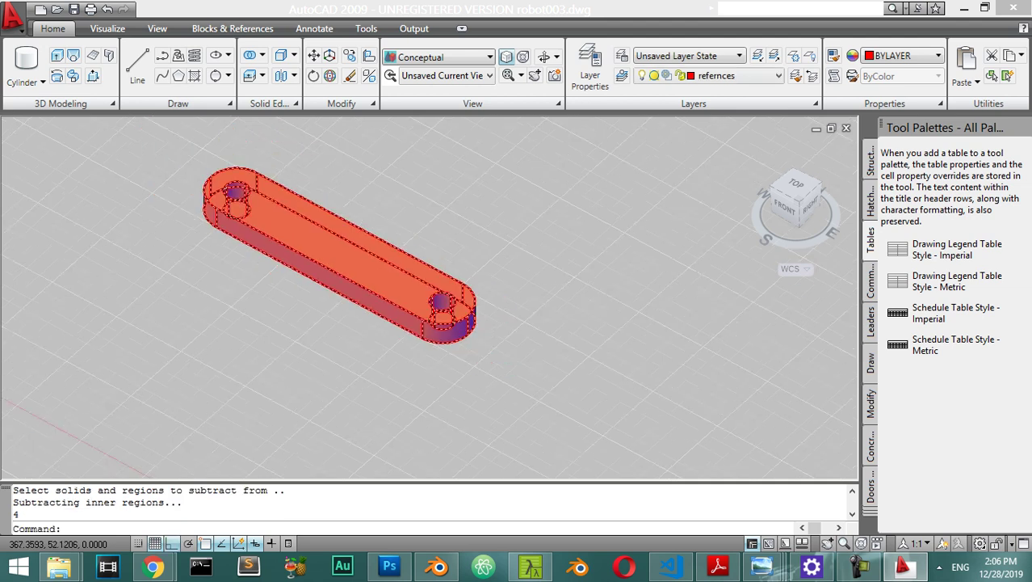
Copy the link solid by its first hole's top centre, placing one copy beside the gripper finger's pivot end at the palm.
scroll(391, 286, down, 5)
scroll(391, 287, up, 2)
click(369, 277)
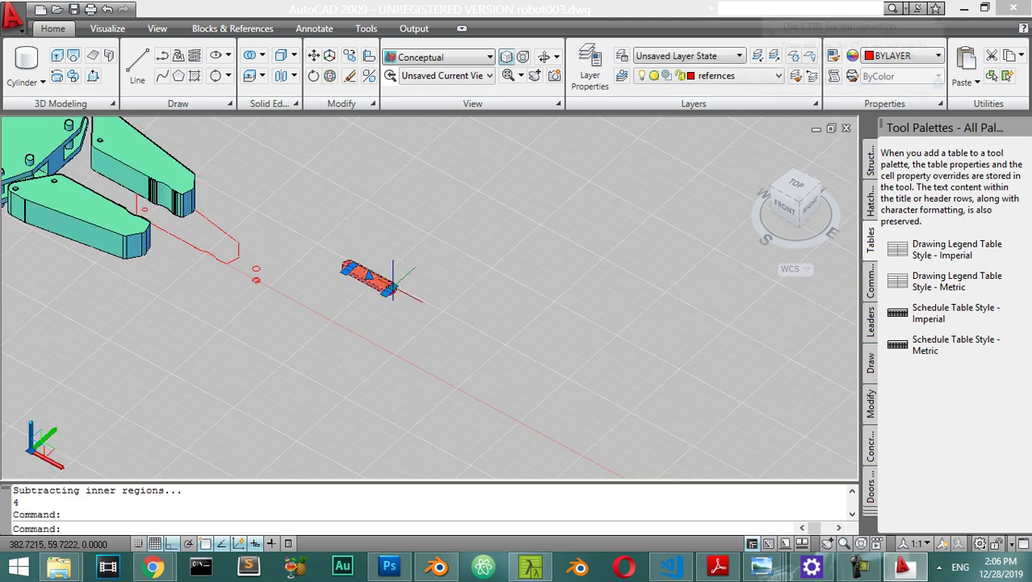
middle_drag(425, 307, 486, 353)
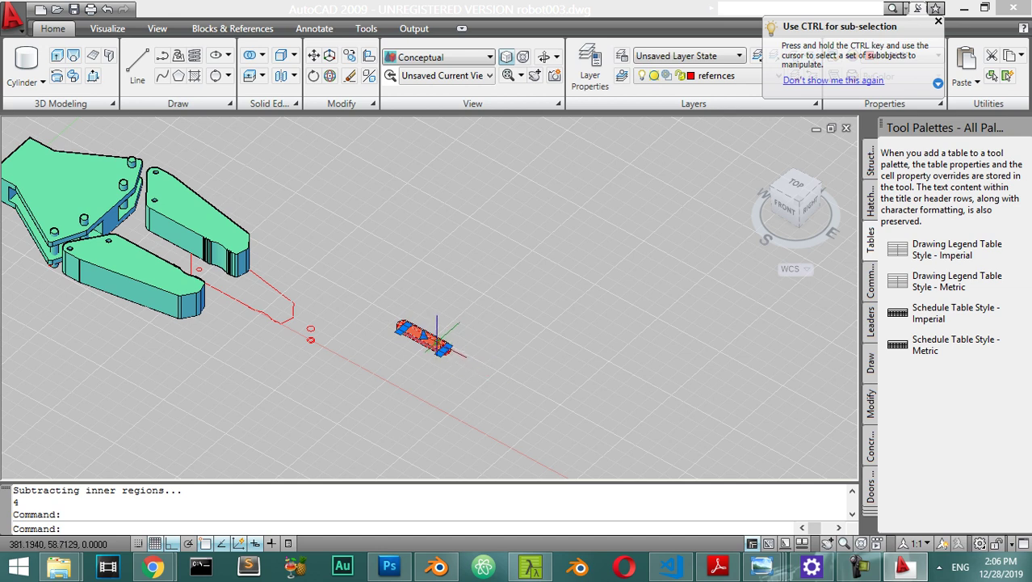
scroll(457, 347, down, 2)
scroll(445, 335, up, 3)
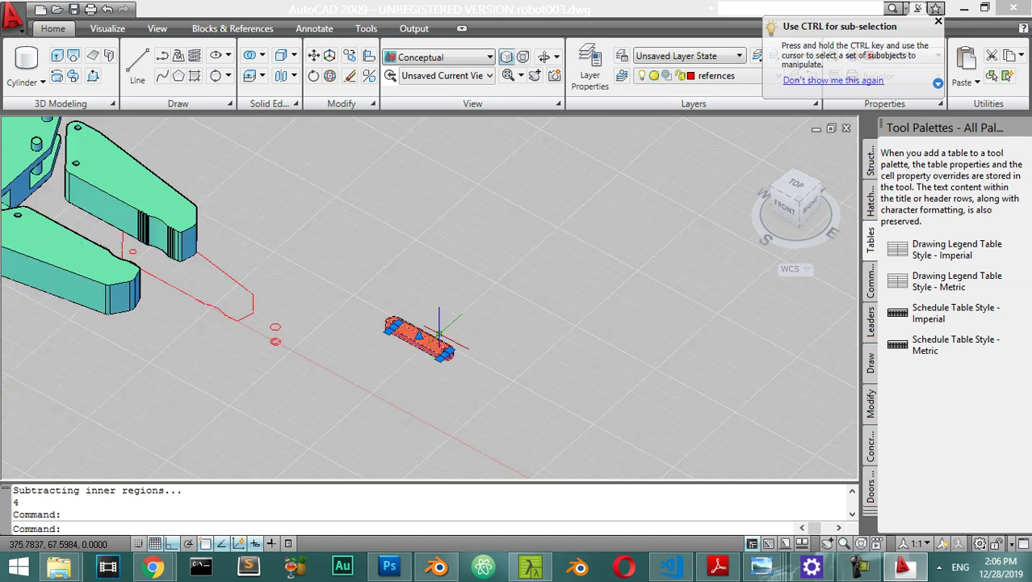
key(Return)
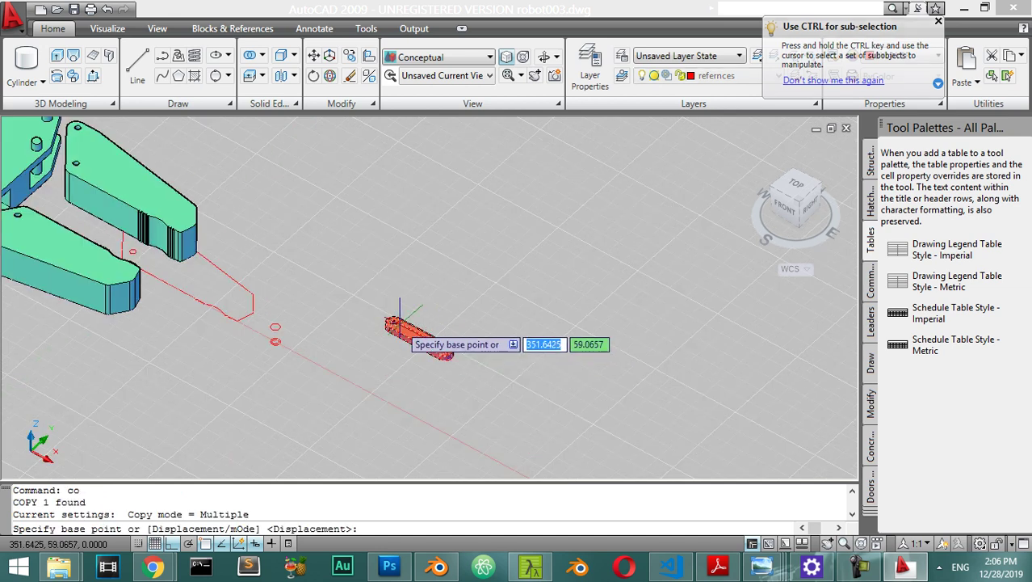
scroll(428, 336, up, 4)
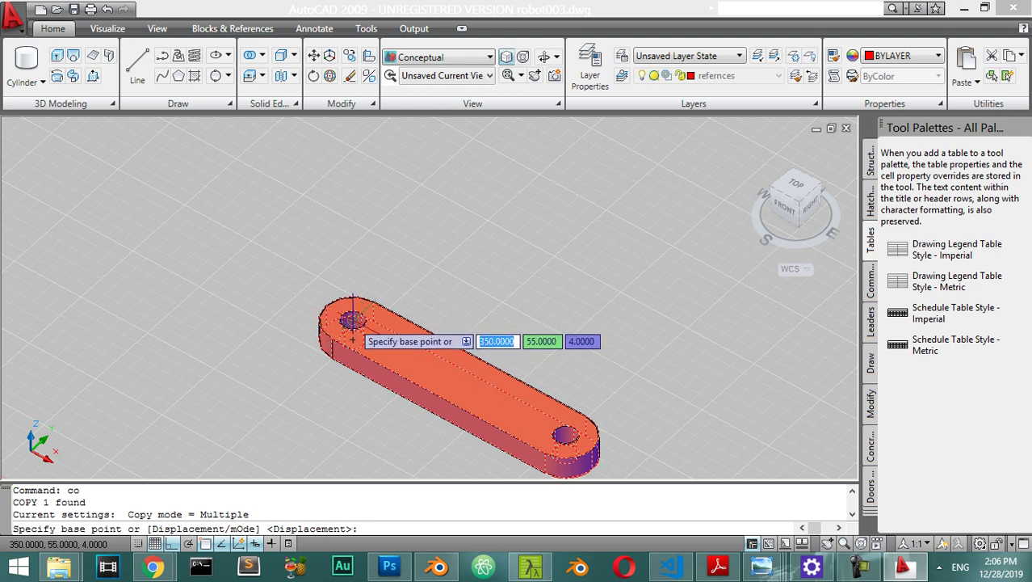
click(349, 321)
scroll(105, 184, down, 2)
scroll(105, 184, down, 4)
scroll(290, 348, up, 3)
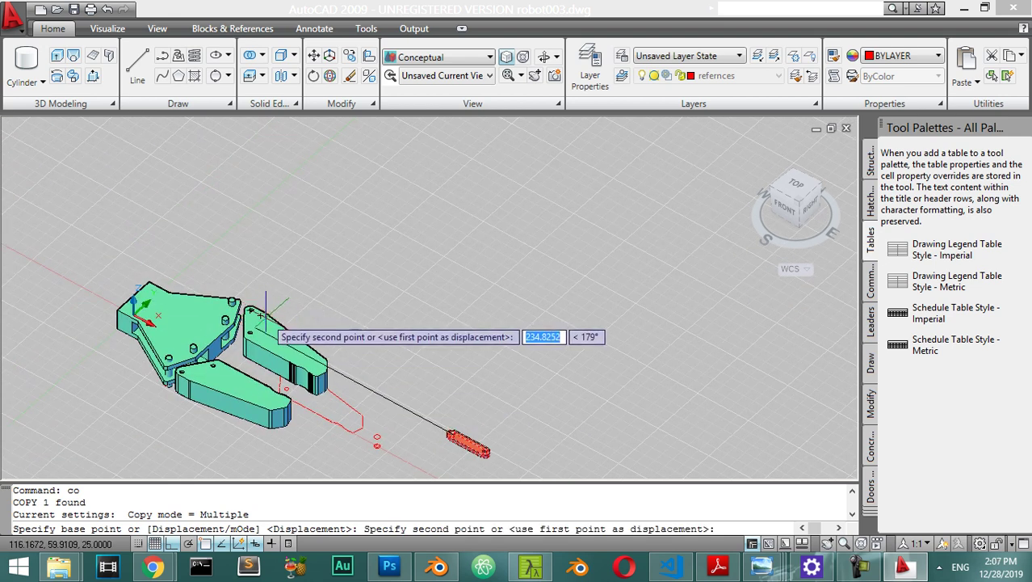
click(237, 274)
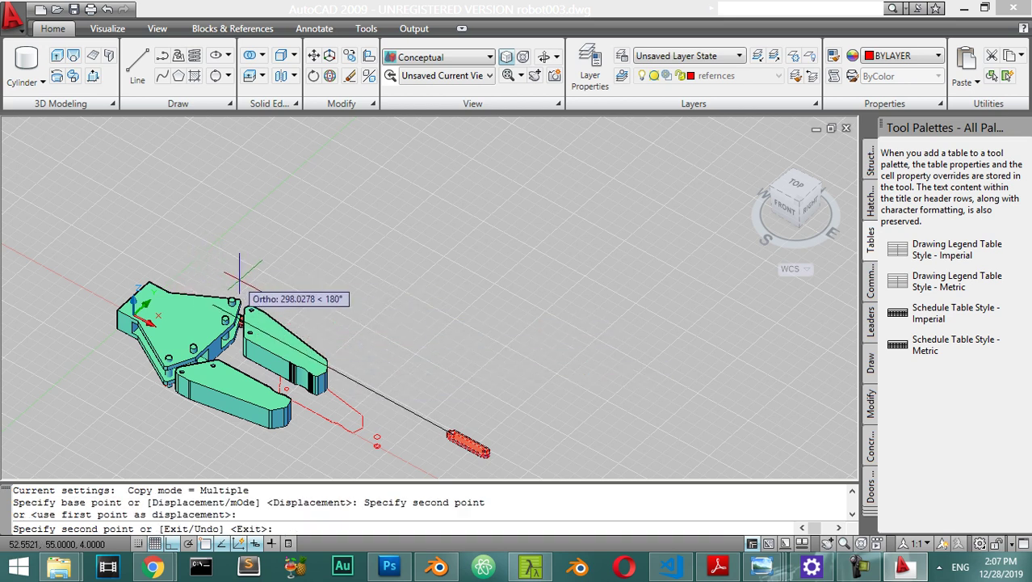
scroll(247, 289, down, 3)
key(Escape)
Move the copied link 25 units straight up along Z from its hole centre.
scroll(197, 308, up, 3)
shift+middle_drag(301, 319, 64, 291)
scroll(331, 381, up, 3)
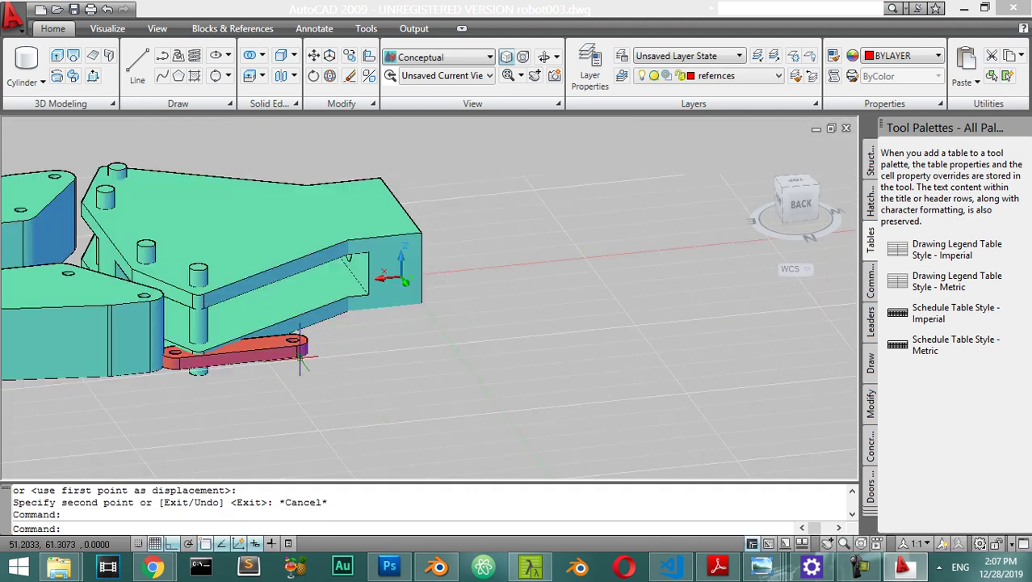
click(303, 349)
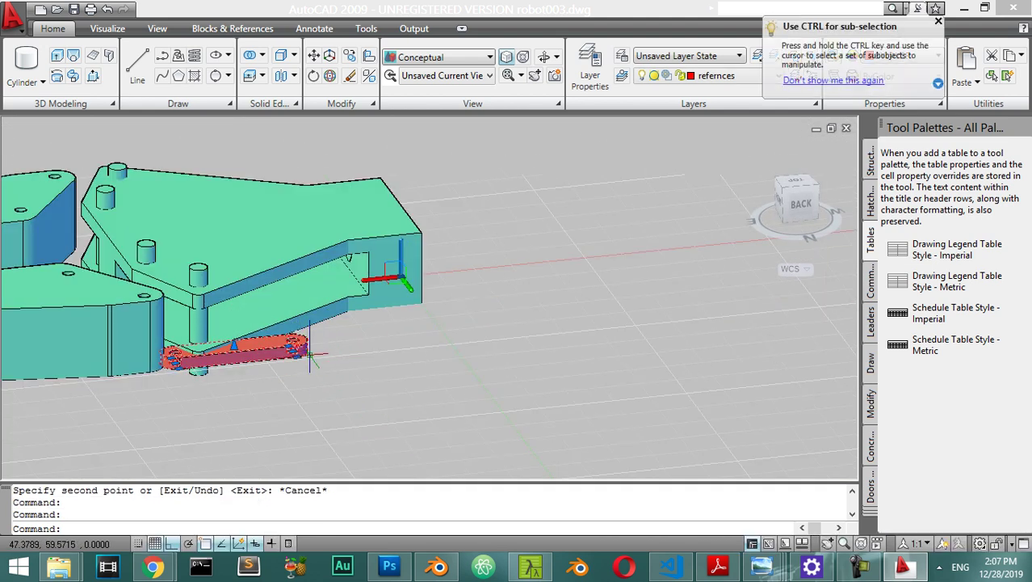
text(m)
key(Return)
scroll(275, 364, up, 5)
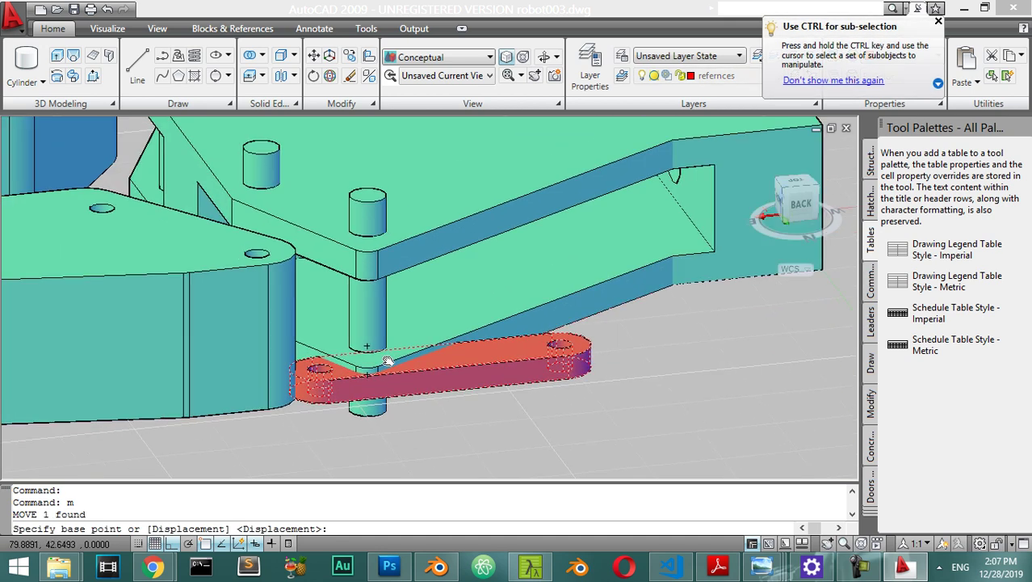
click(310, 393)
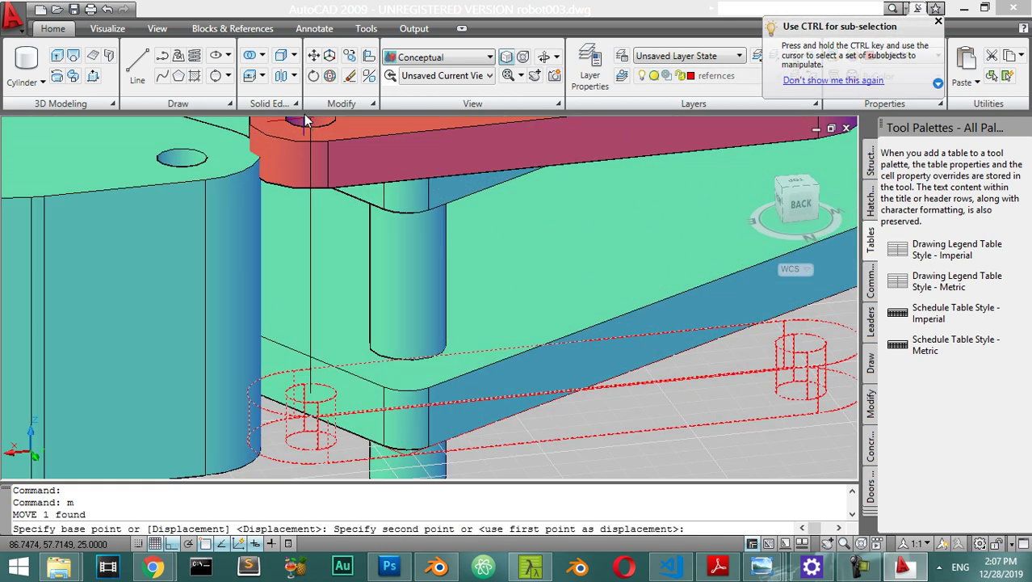
middle_drag(307, 121, 307, 263)
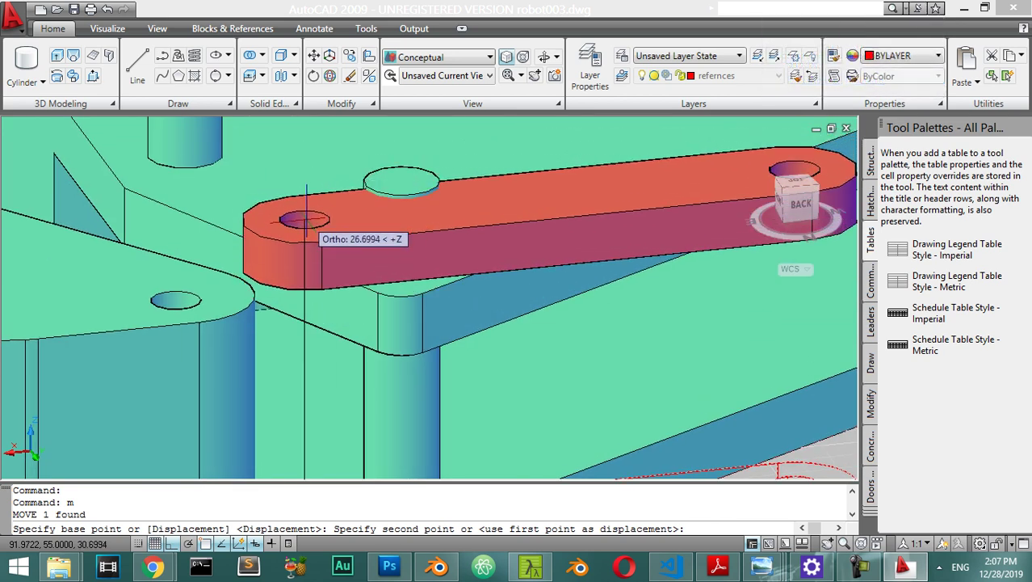
text(25)
key(Return)
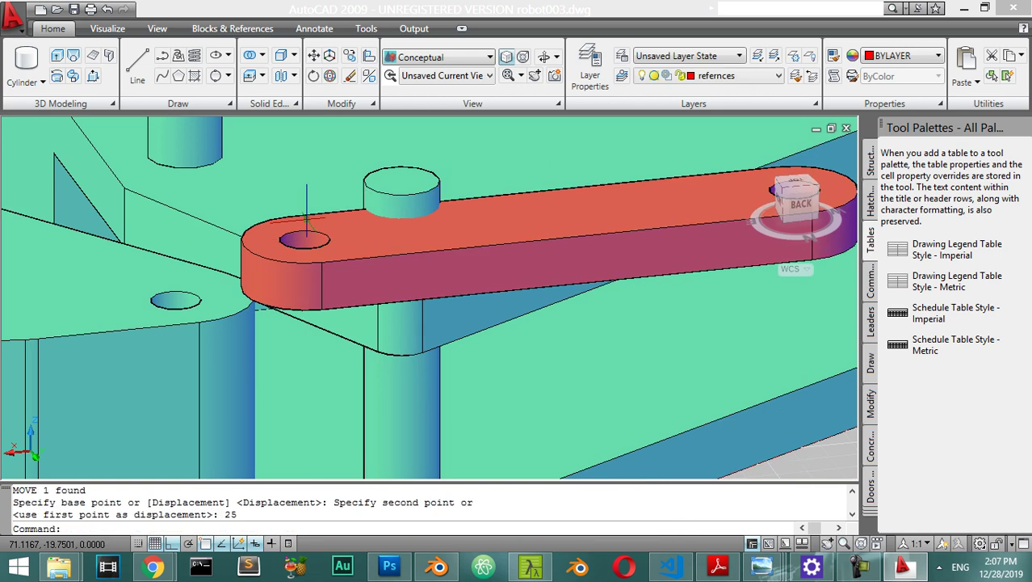
Move the raised link by its end hole centre onto the centre of the adjacent finger's inner hole, with ortho off.
scroll(362, 279, down, 4)
scroll(363, 279, up, 4)
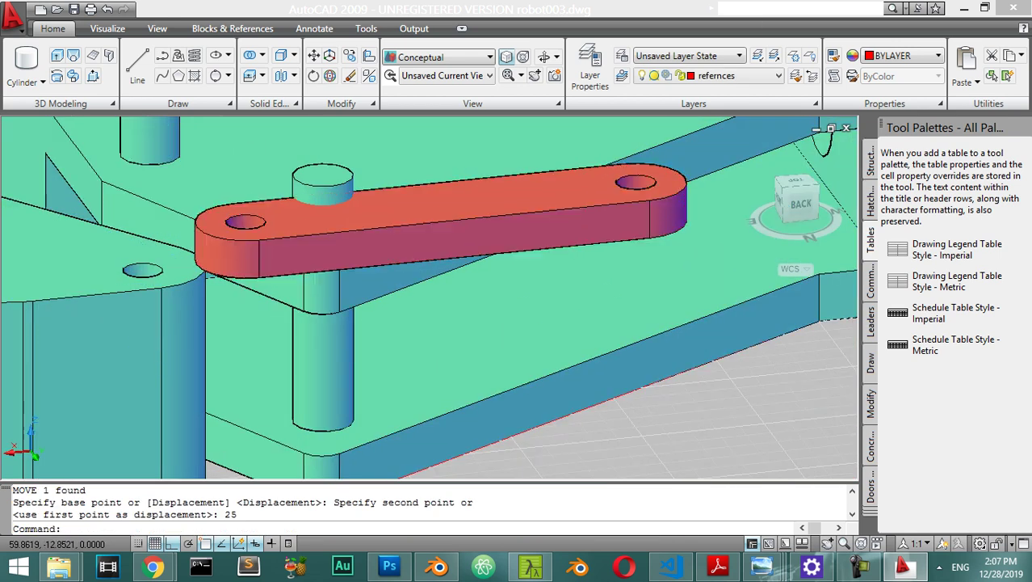
click(316, 254)
scroll(317, 254, down, 4)
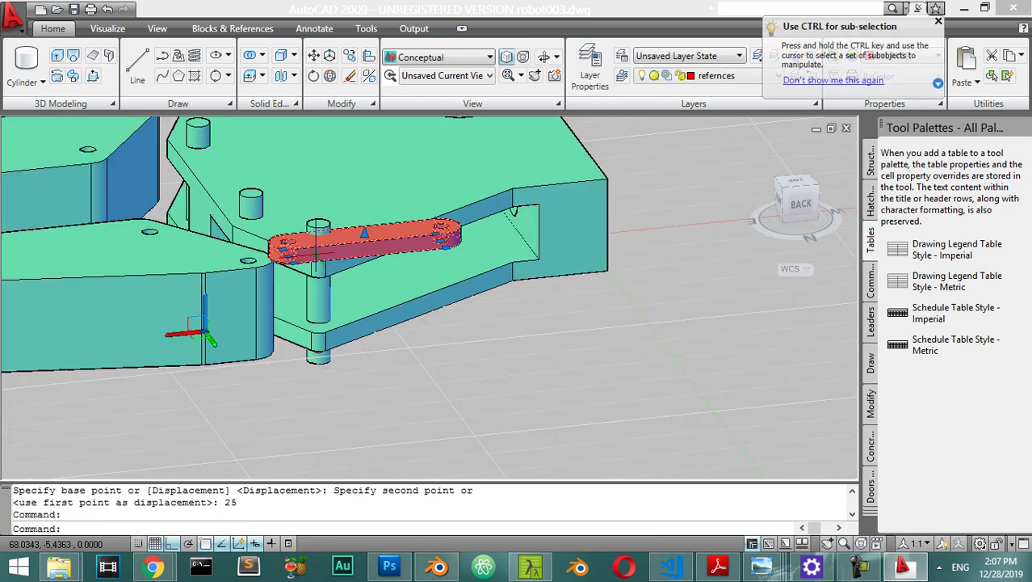
scroll(317, 254, down, 4)
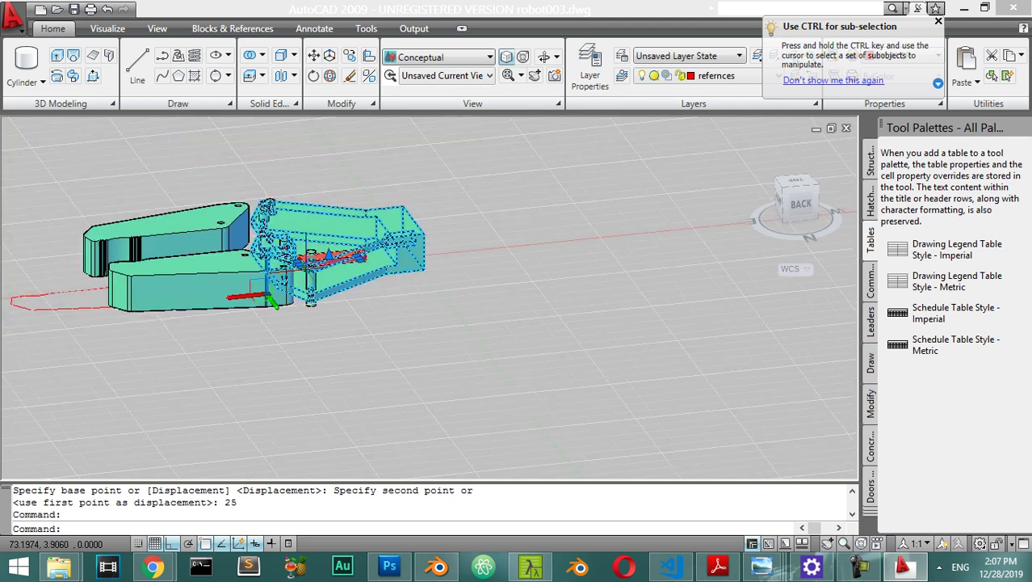
click(802, 186)
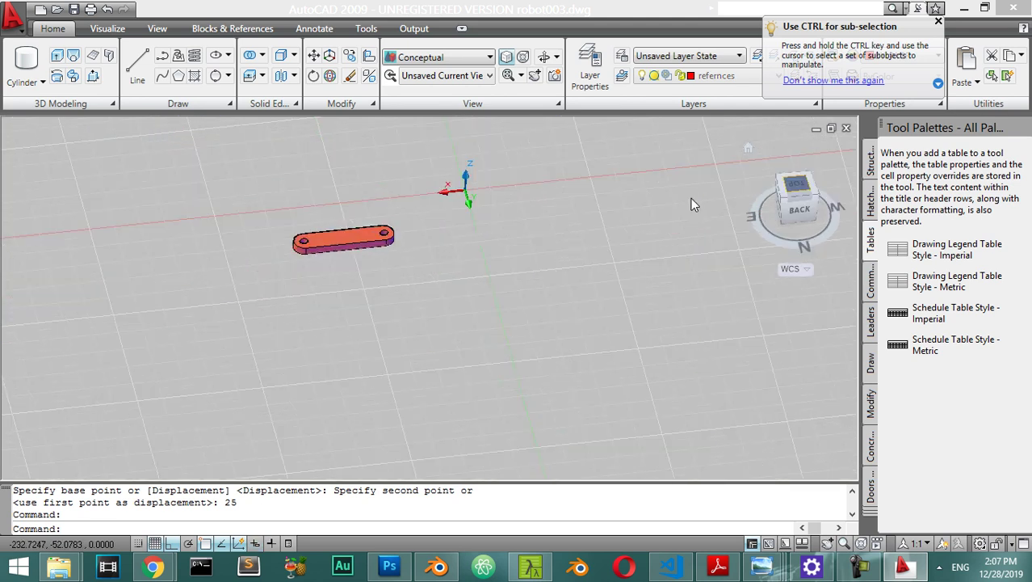
scroll(346, 192, up, 6)
scroll(346, 249, down, 5)
scroll(366, 264, up, 2)
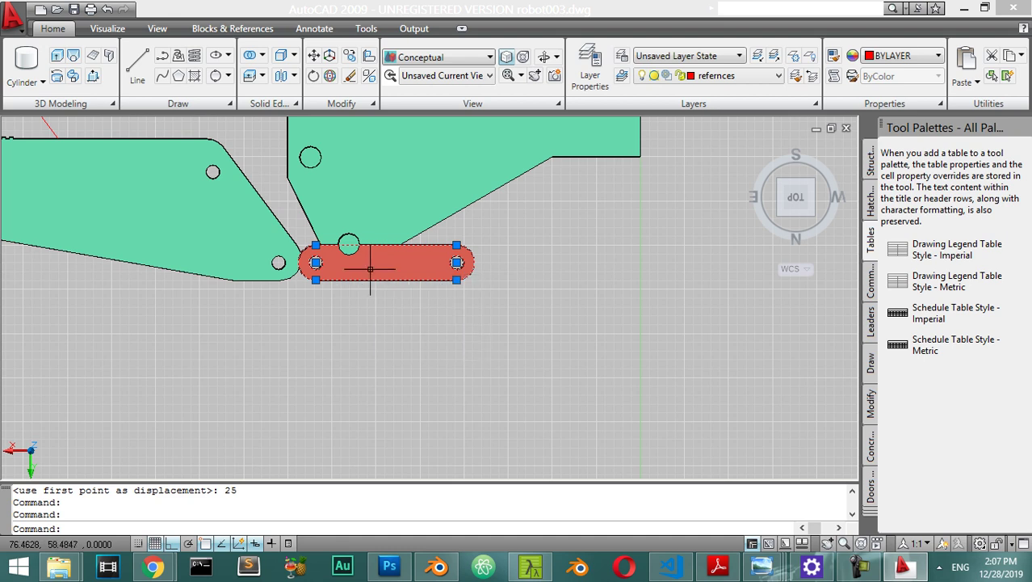
scroll(437, 306, up, 2)
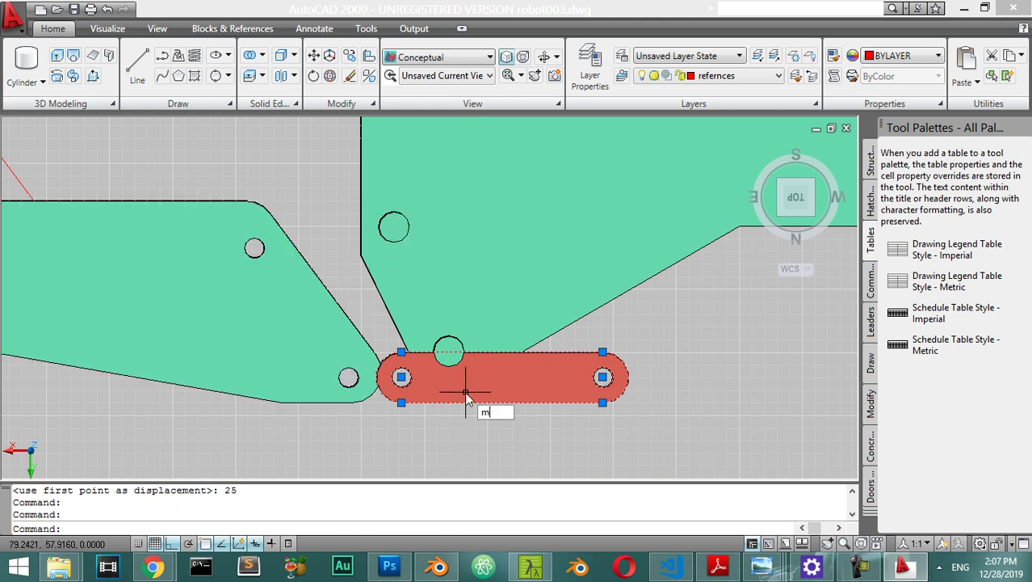
key(Return)
click(402, 377)
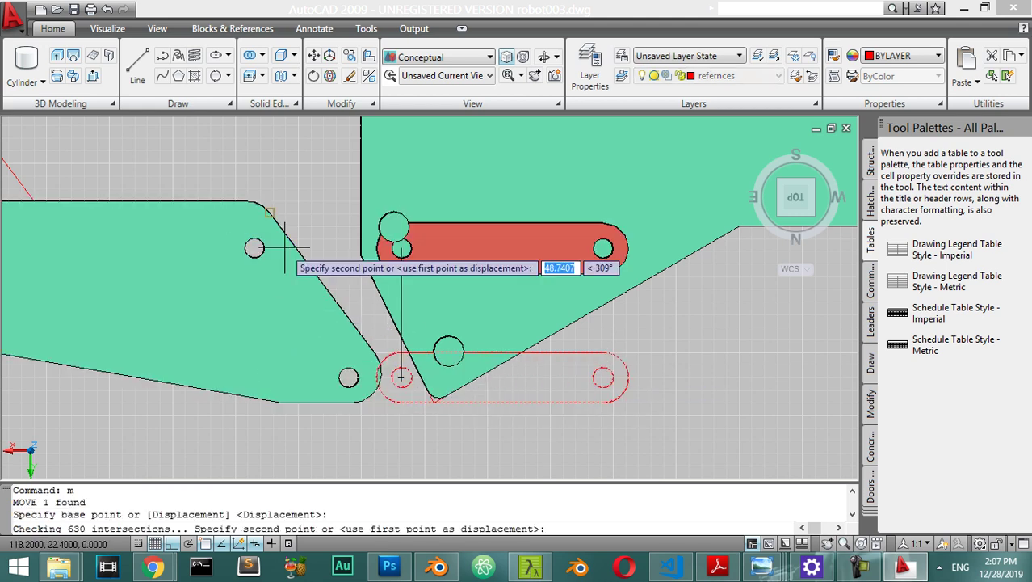
shift+middle_drag(252, 252, 311, 376)
scroll(311, 364, up, 5)
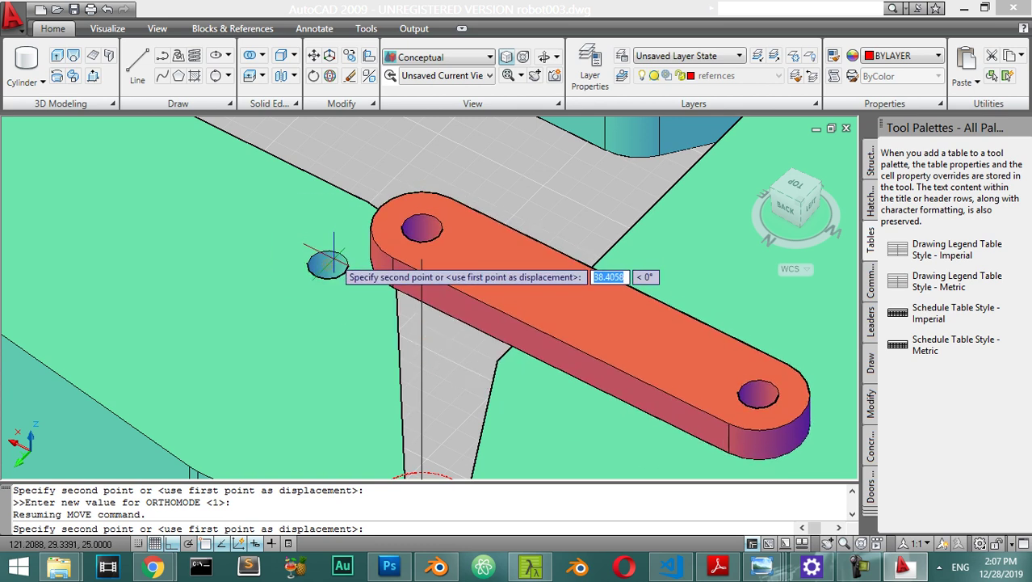
click(331, 257)
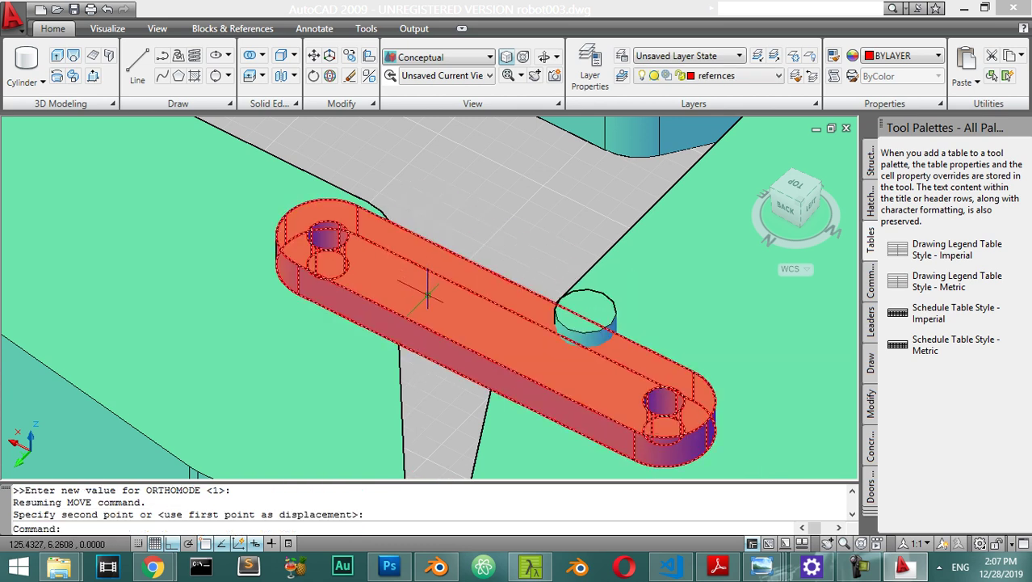
key(Escape)
Rotate the link 30 degrees about the centre of its hole aligned with the finger's inner hole.
scroll(407, 242, down, 4)
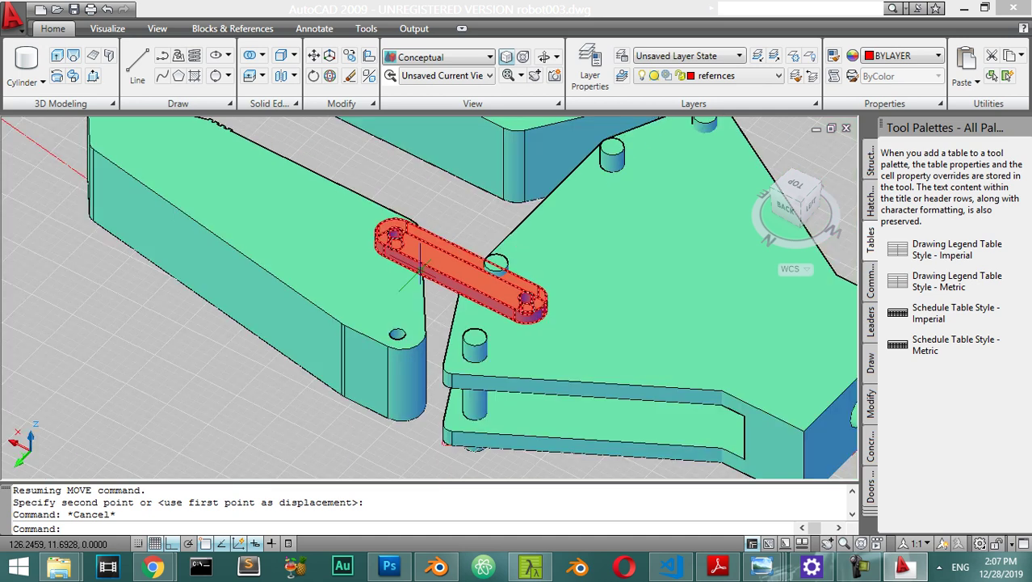
scroll(528, 321, up, 3)
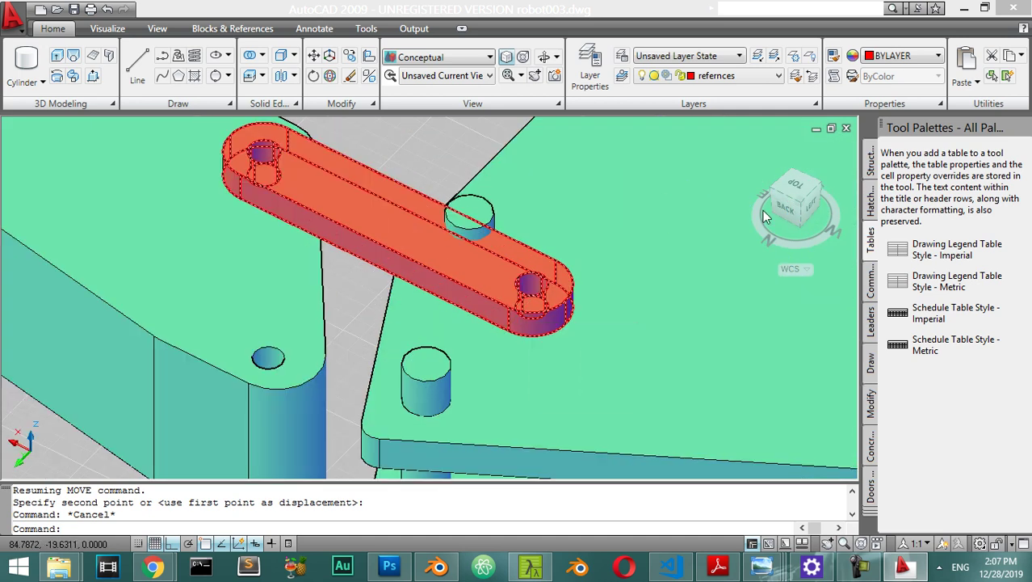
click(793, 187)
scroll(517, 323, up, 4)
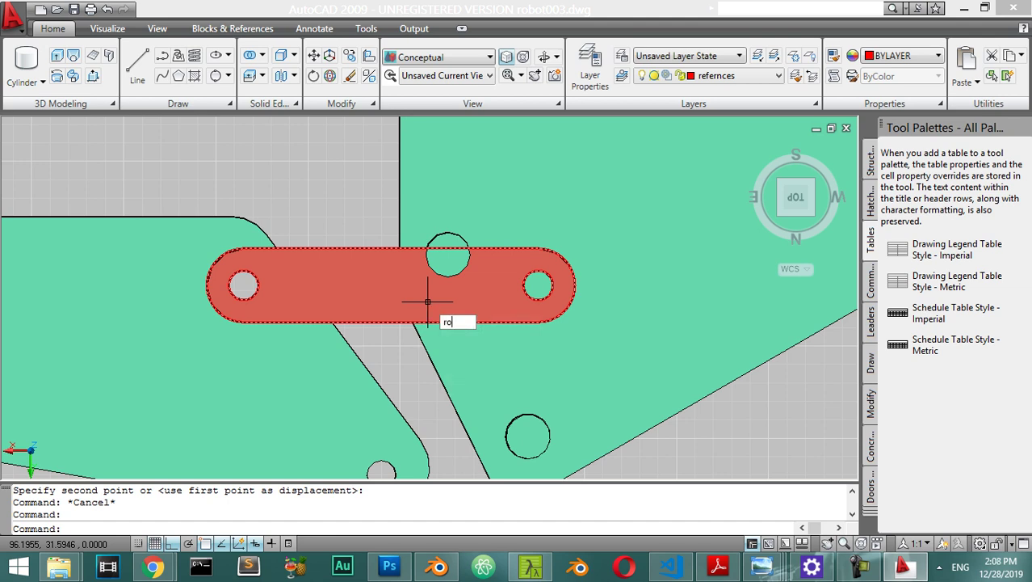
key(Return)
click(323, 270)
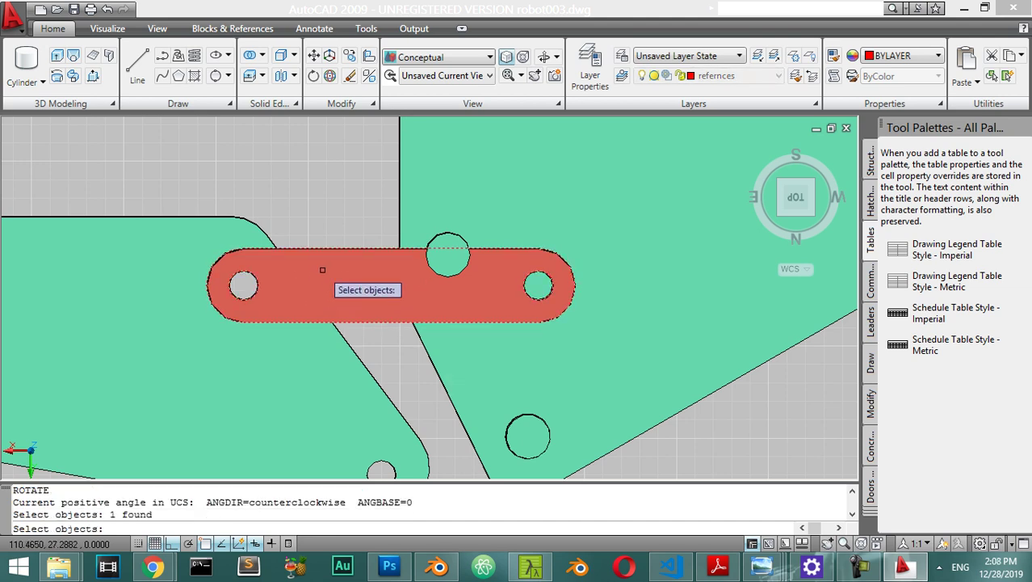
key(Return)
click(243, 285)
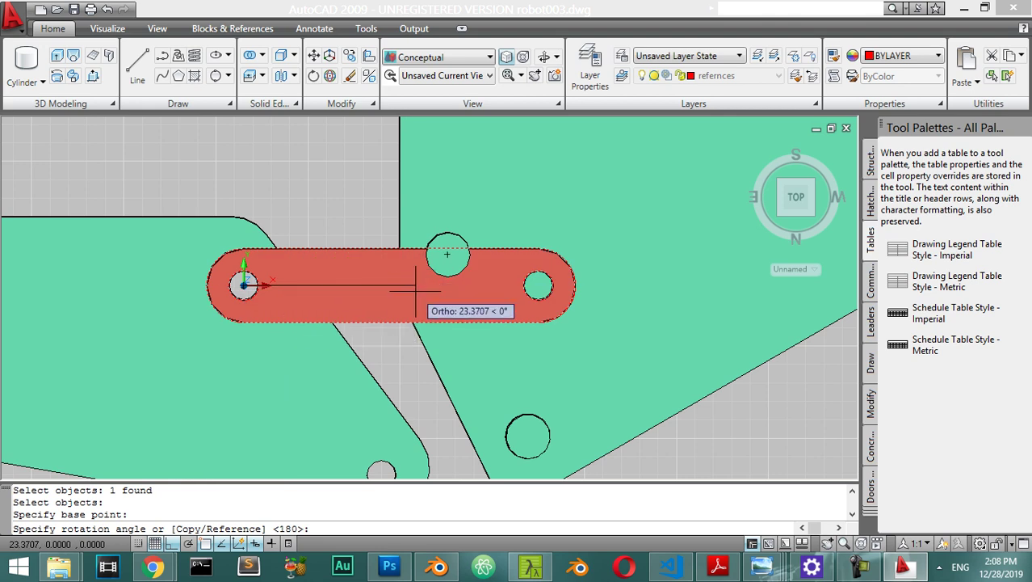
key(F8)
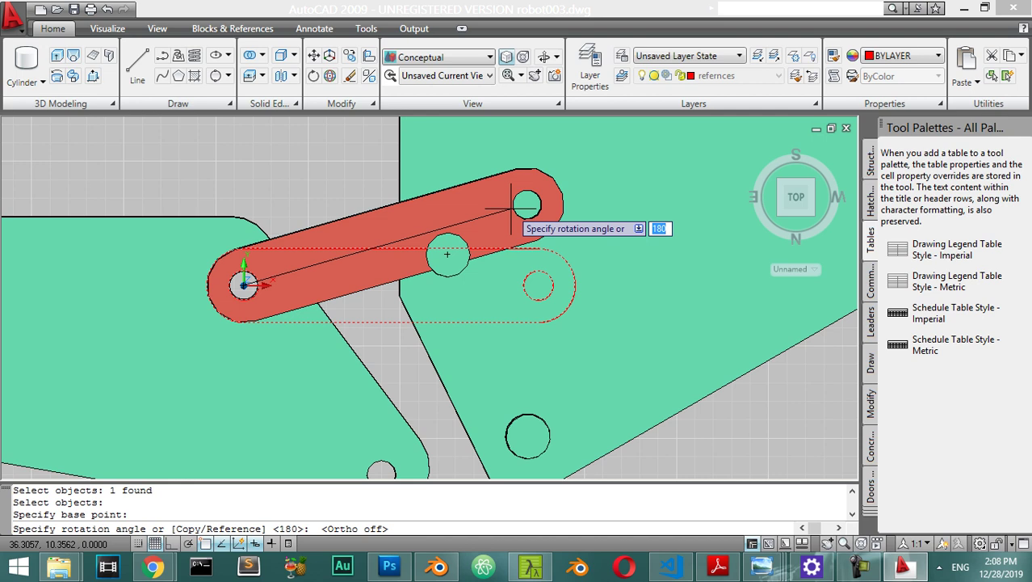
key(Return)
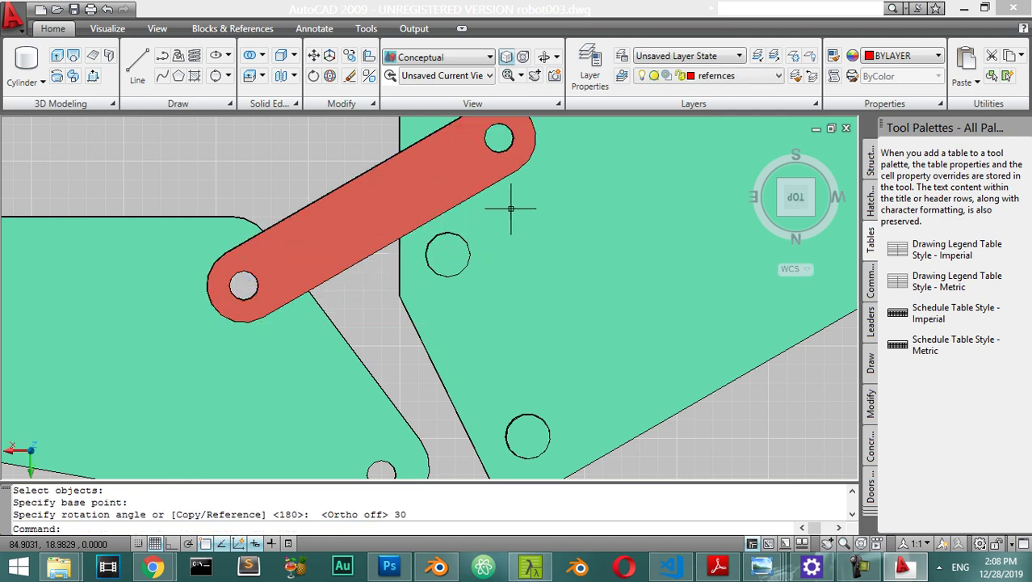
Examine the rotated link's position relative to the palm plate's pins and the gripper fingers in top view.
scroll(512, 217, down, 3)
scroll(521, 250, up, 2)
scroll(533, 361, down, 2)
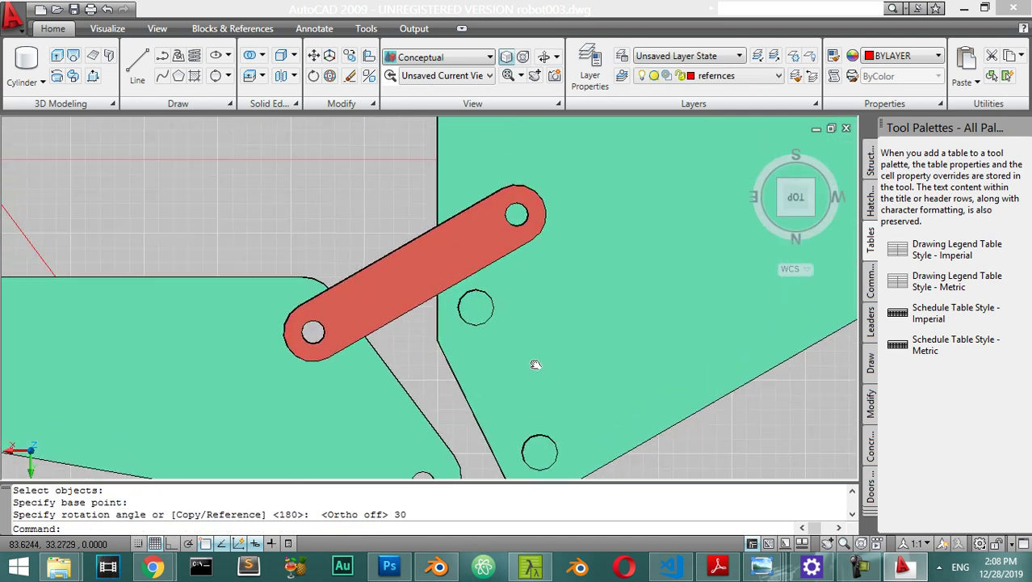
scroll(540, 368, up, 2)
scroll(591, 296, down, 5)
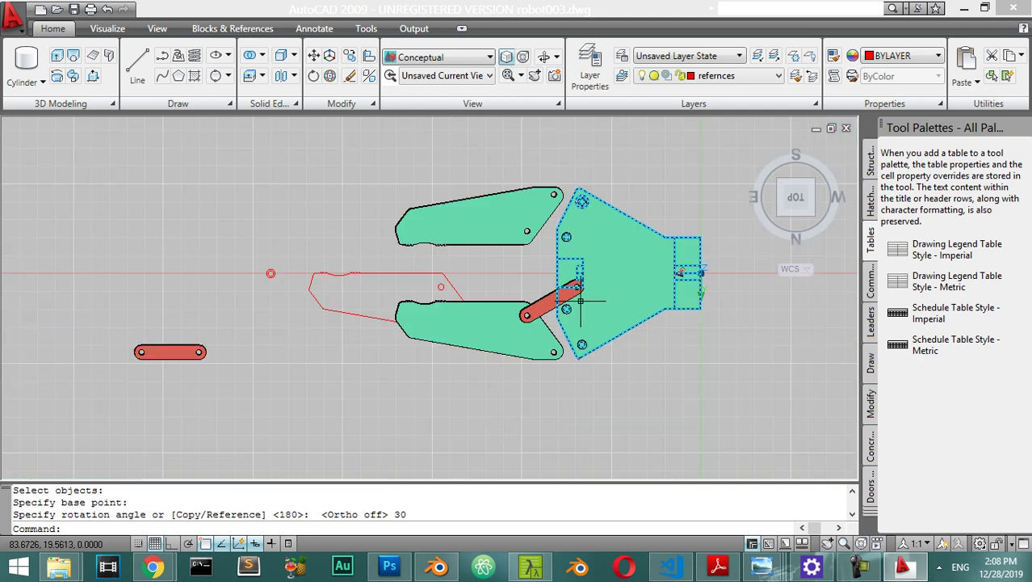
scroll(580, 302, up, 3)
scroll(540, 292, down, 2)
scroll(560, 357, up, 2)
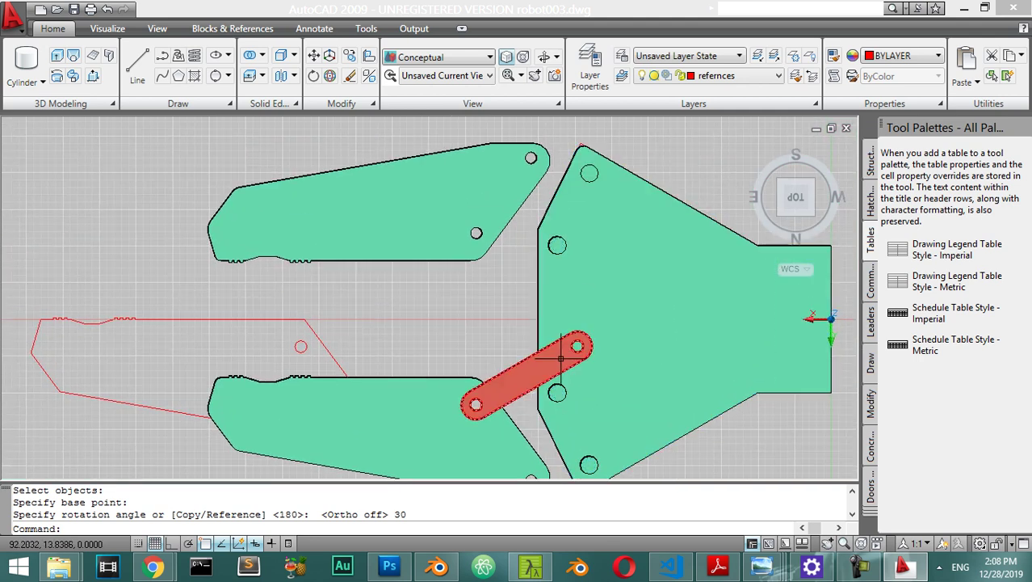
Turn the top view so north points up, and examine the link, finger and palm plate pins from above and at a tilt.
scroll(566, 360, down, 3)
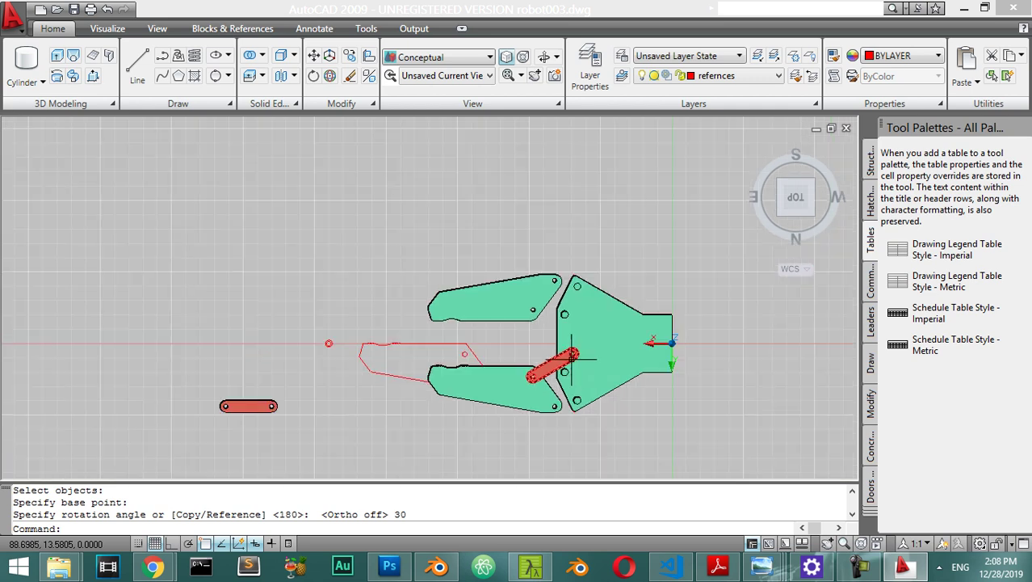
scroll(587, 361, up, 2)
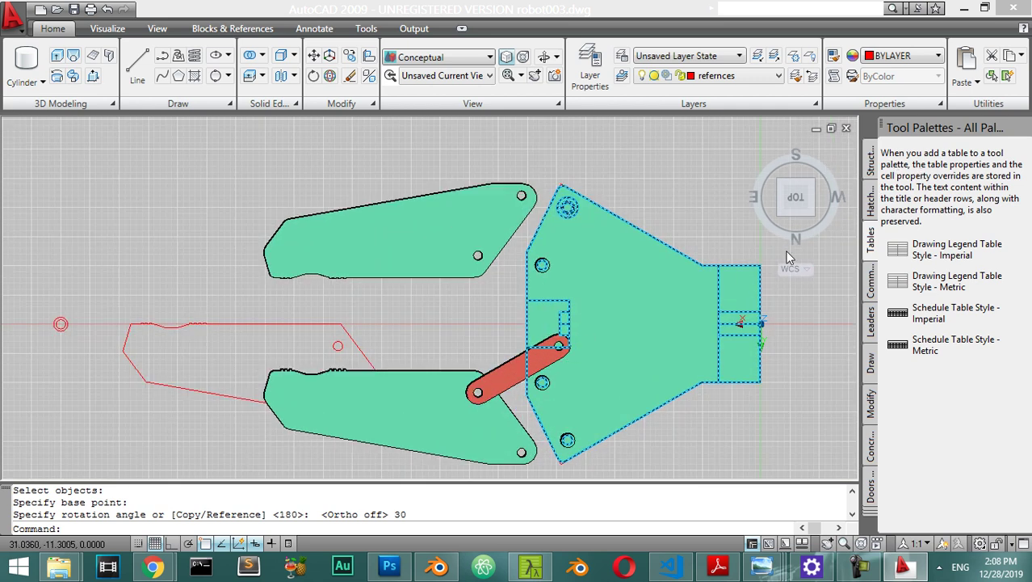
click(845, 159)
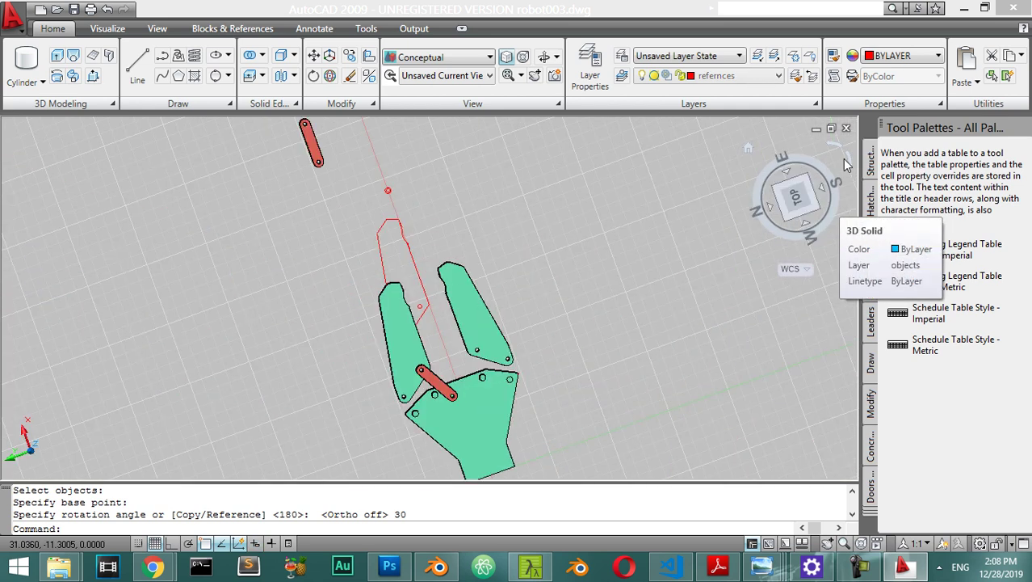
click(844, 158)
scroll(420, 291, up, 8)
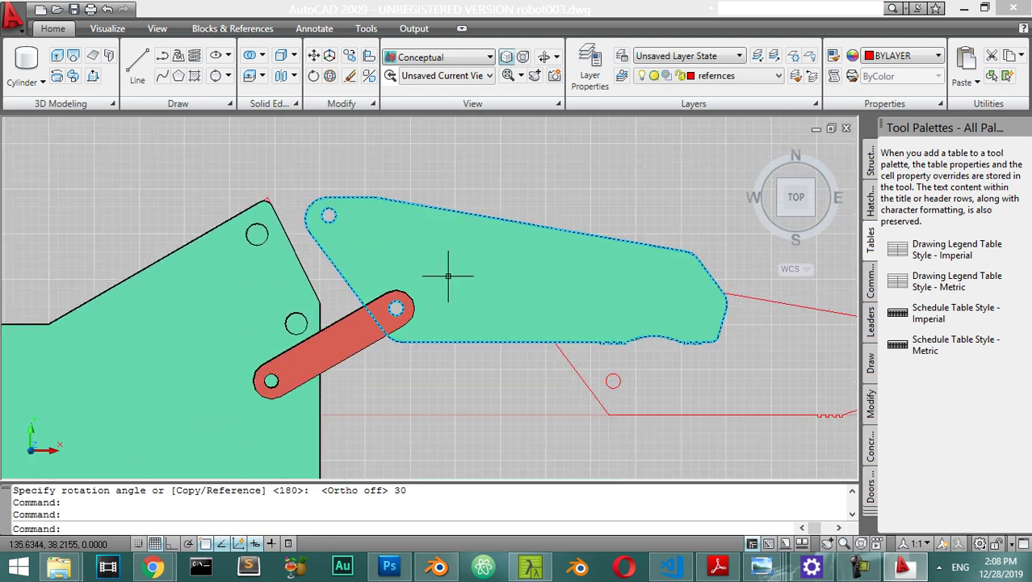
scroll(449, 275, down, 5)
scroll(448, 276, up, 4)
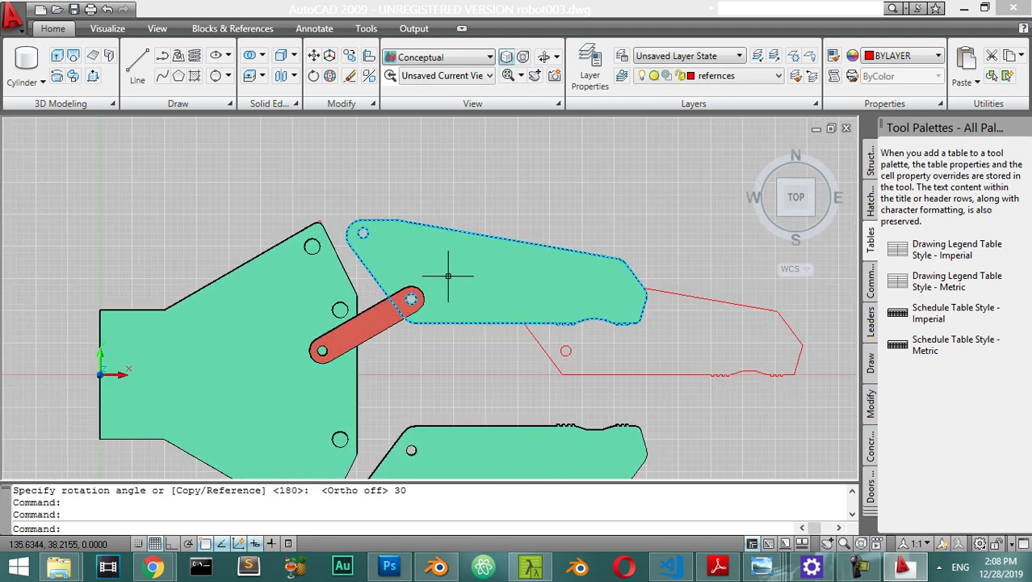
shift+middle_drag(509, 360, 521, 304)
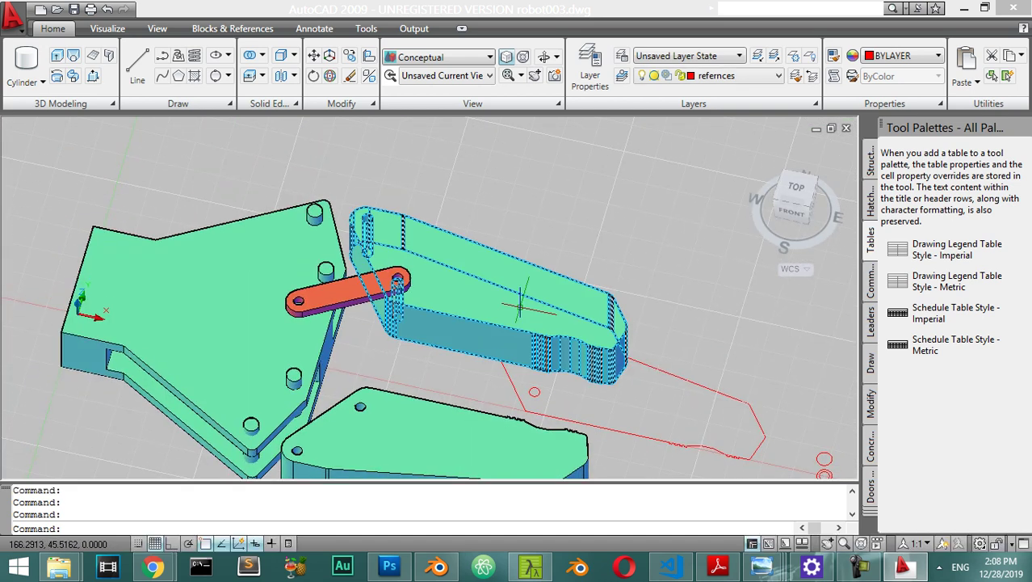
mouse_move(521, 305)
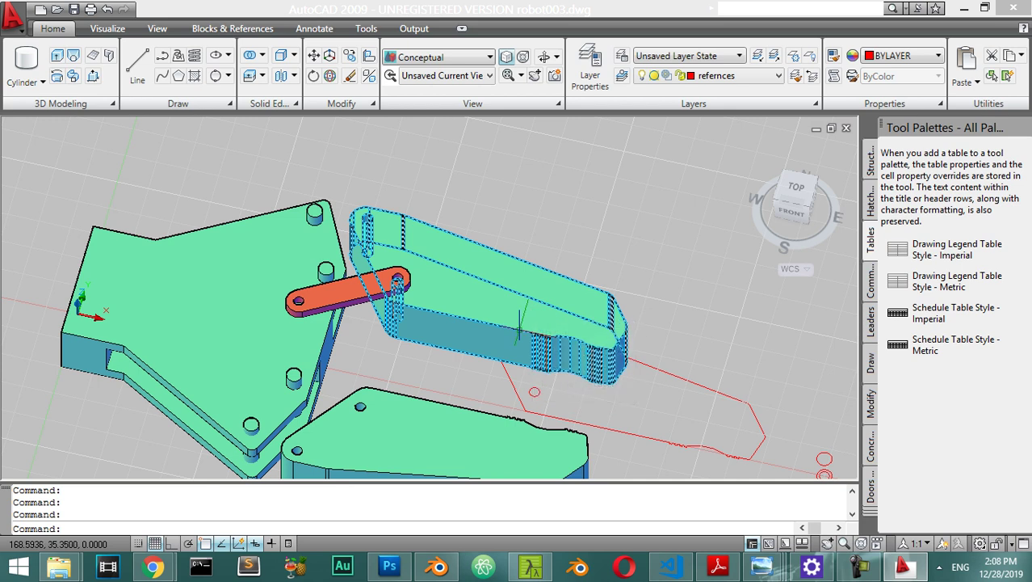
click(781, 210)
click(276, 306)
scroll(449, 288, down, 2)
scroll(428, 273, up, 2)
scroll(422, 284, down, 3)
scroll(422, 287, up, 5)
scroll(422, 290, down, 2)
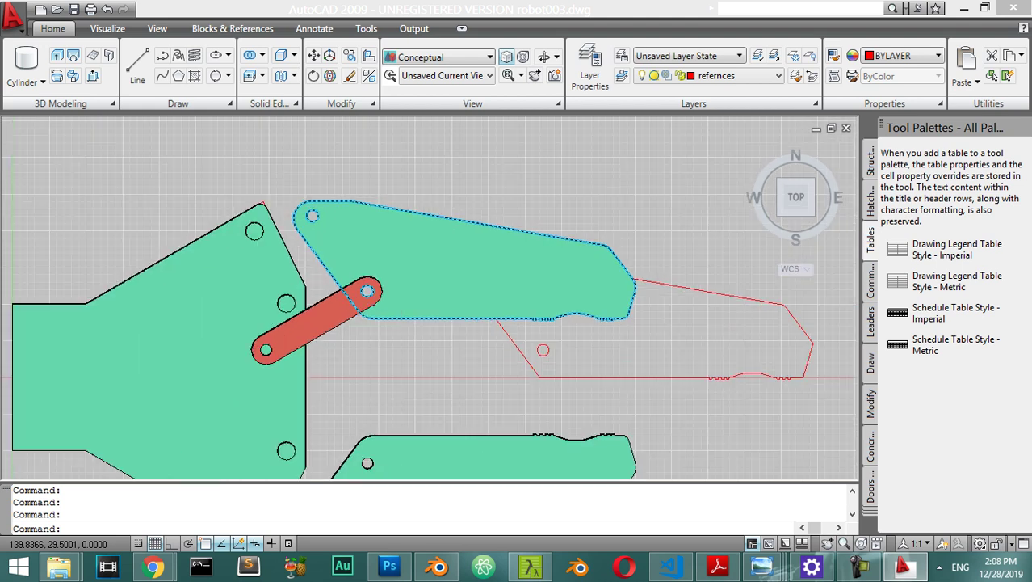
scroll(422, 289, up, 1)
Move both fingers and the link together along X until the link's free hole centre lines up with the palm plate's inner pin centre.
click(265, 336)
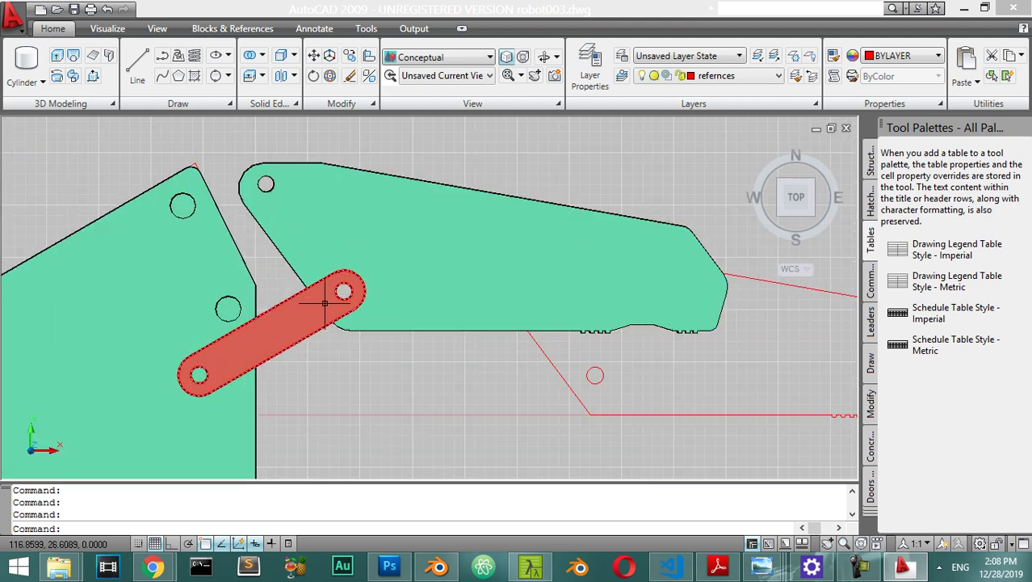
click(461, 186)
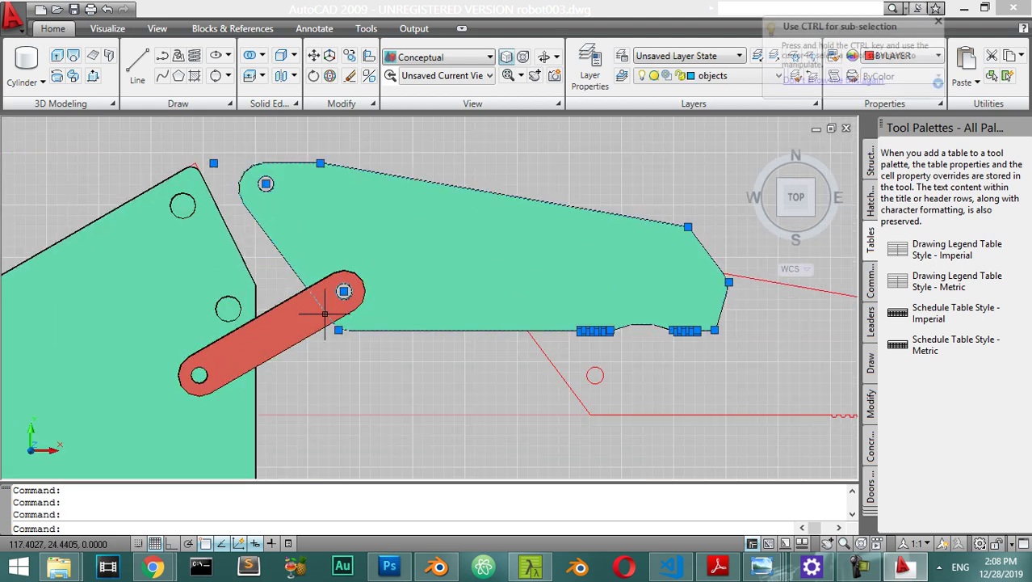
scroll(308, 331, down, 4)
scroll(326, 337, up, 2)
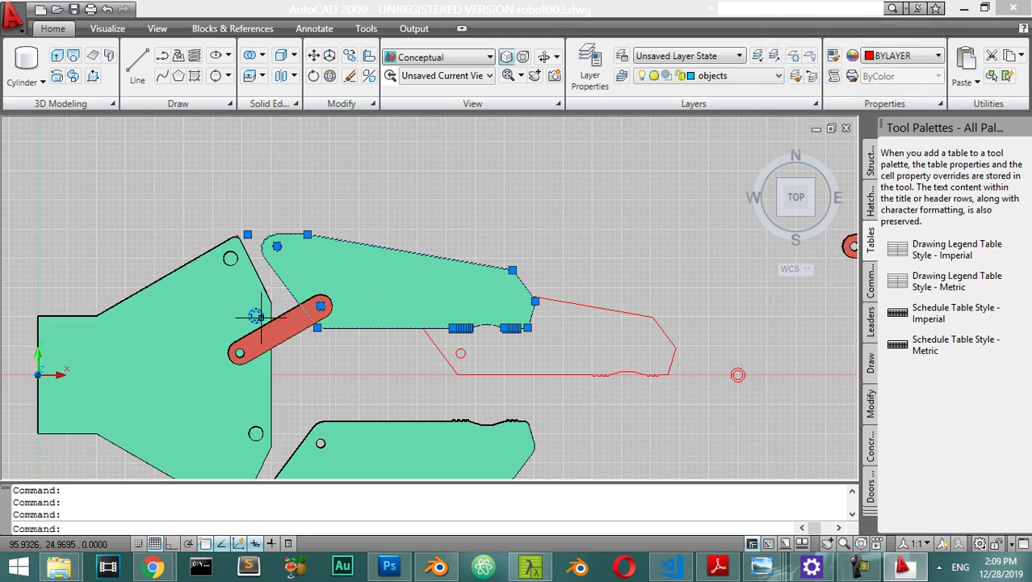
click(323, 440)
click(267, 346)
click(300, 320)
click(295, 320)
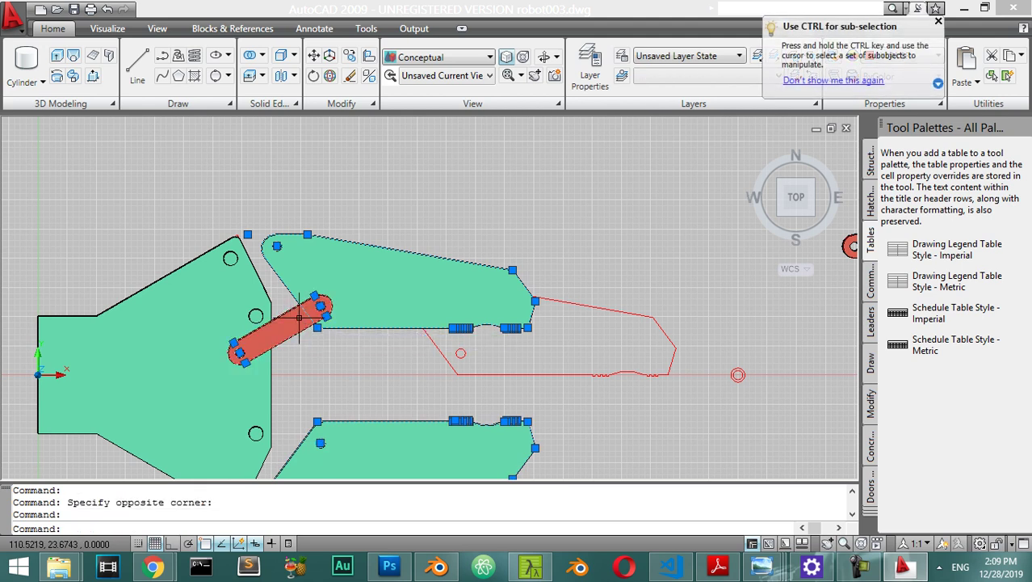
text(m)
key(Return)
scroll(295, 292, up, 5)
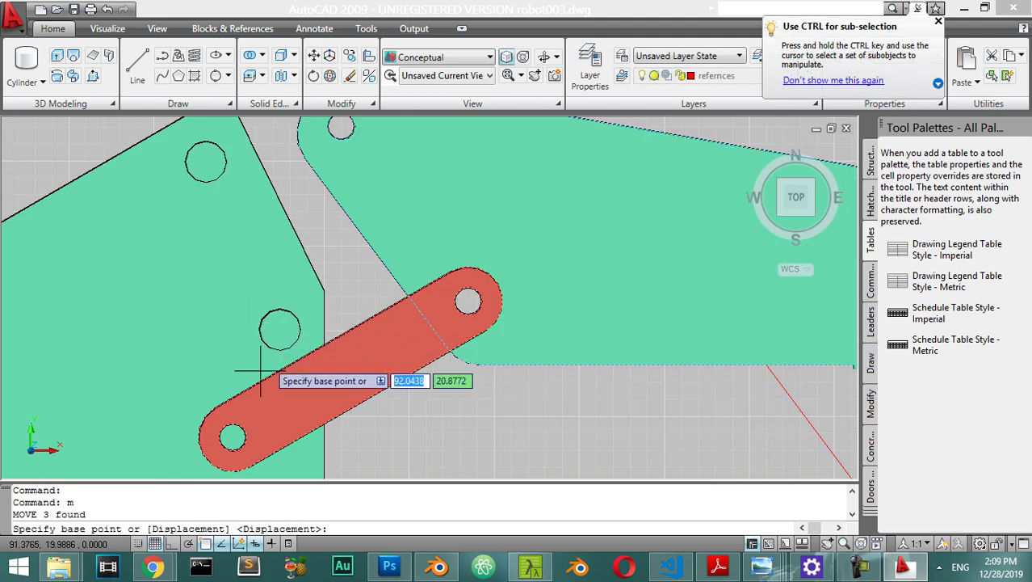
click(232, 437)
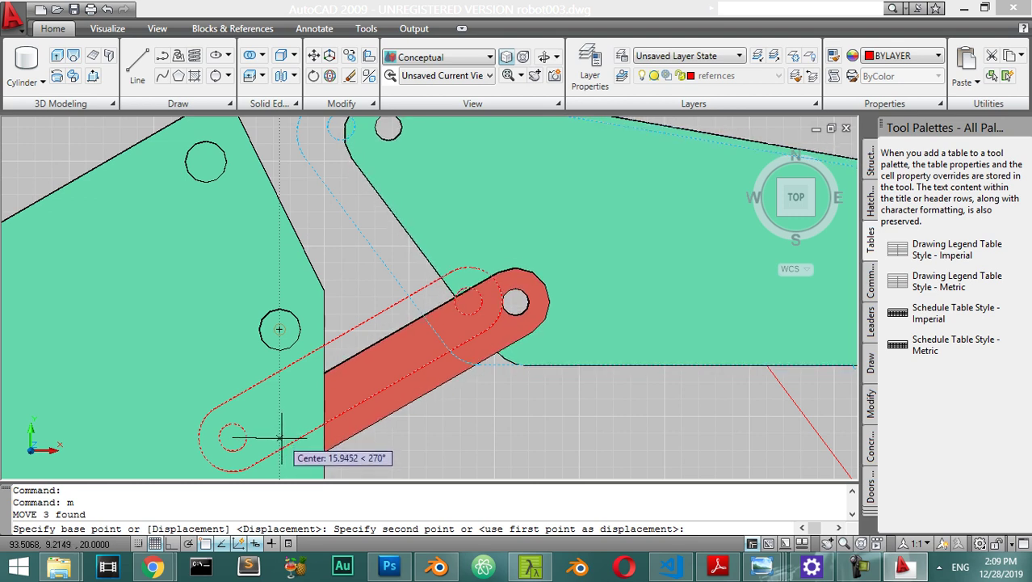
click(280, 437)
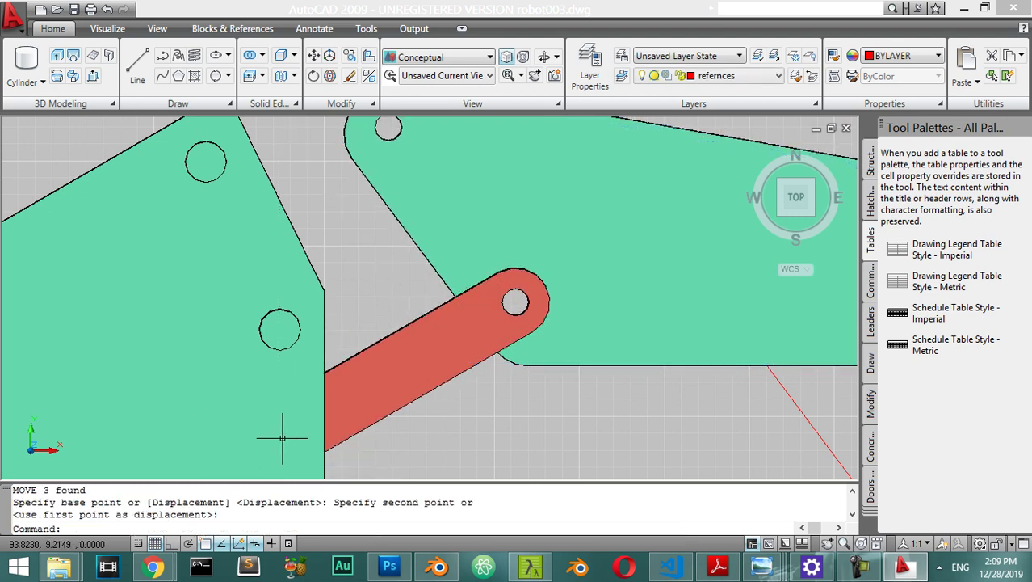
Rotate the link about 336 degrees around its hole at the finger, bringing its free end close to the palm plate's inner pin.
scroll(360, 335, down, 3)
scroll(355, 360, up, 3)
click(339, 362)
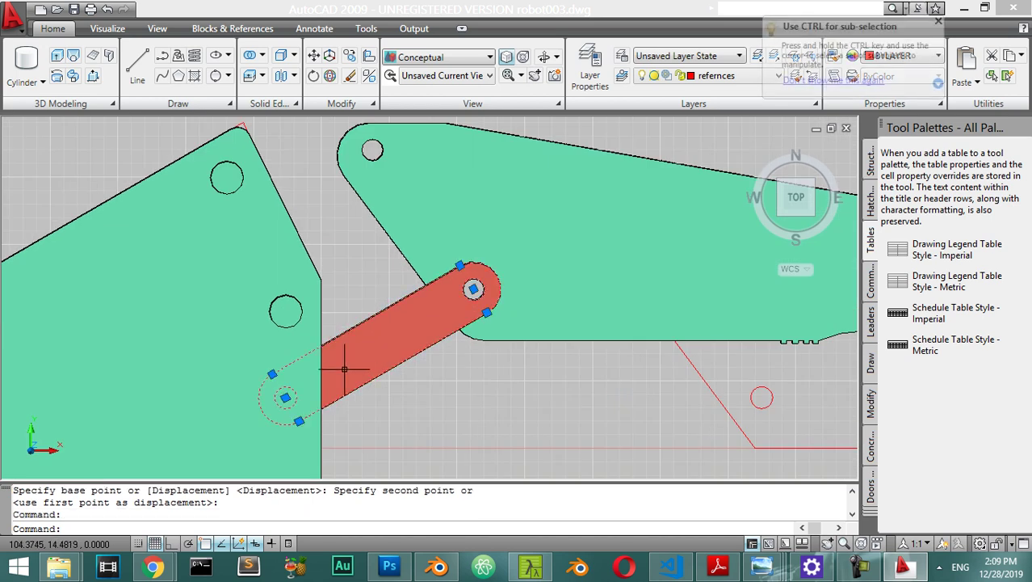
scroll(340, 362, up, 2)
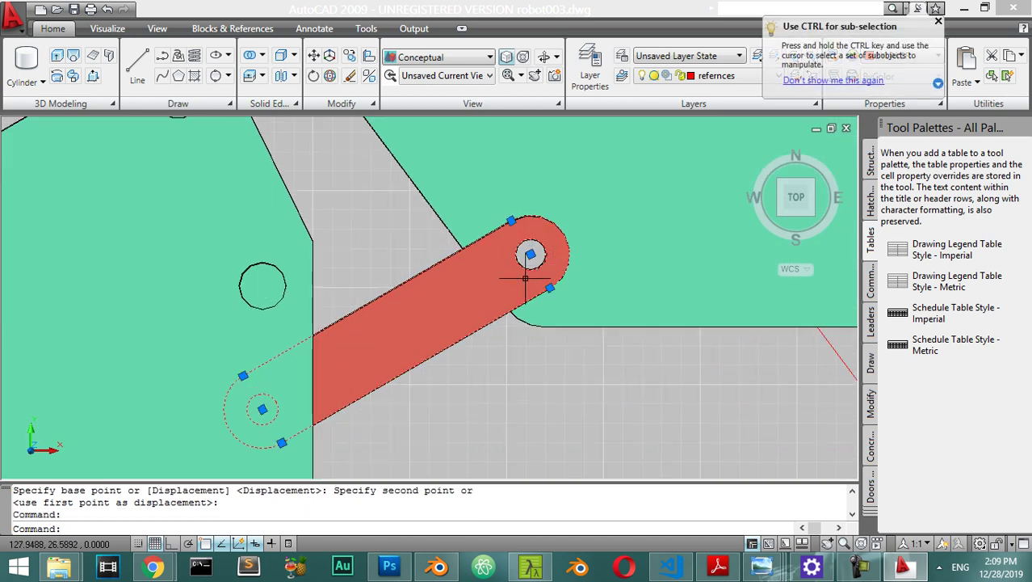
text(ro)
key(Return)
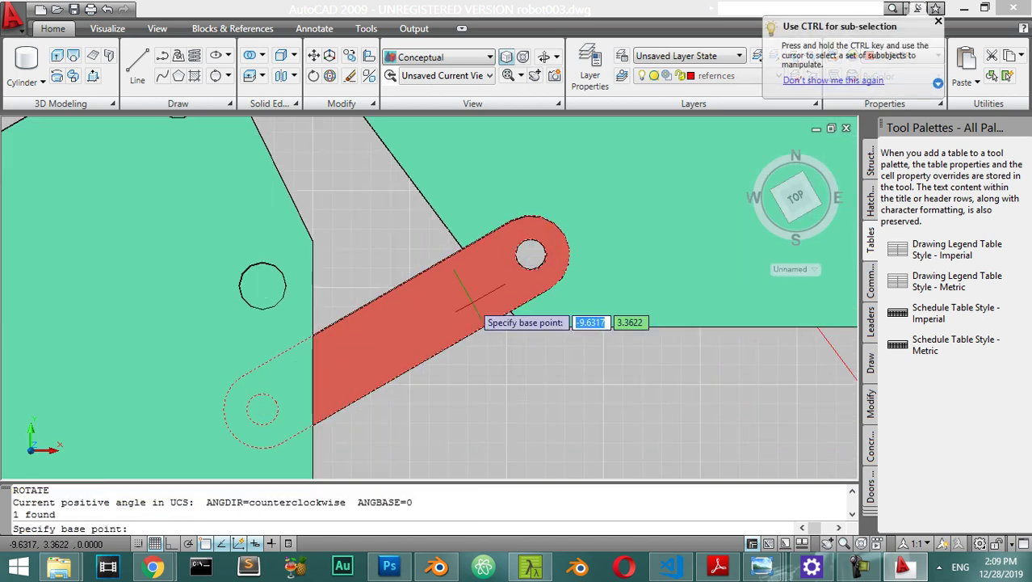
click(530, 253)
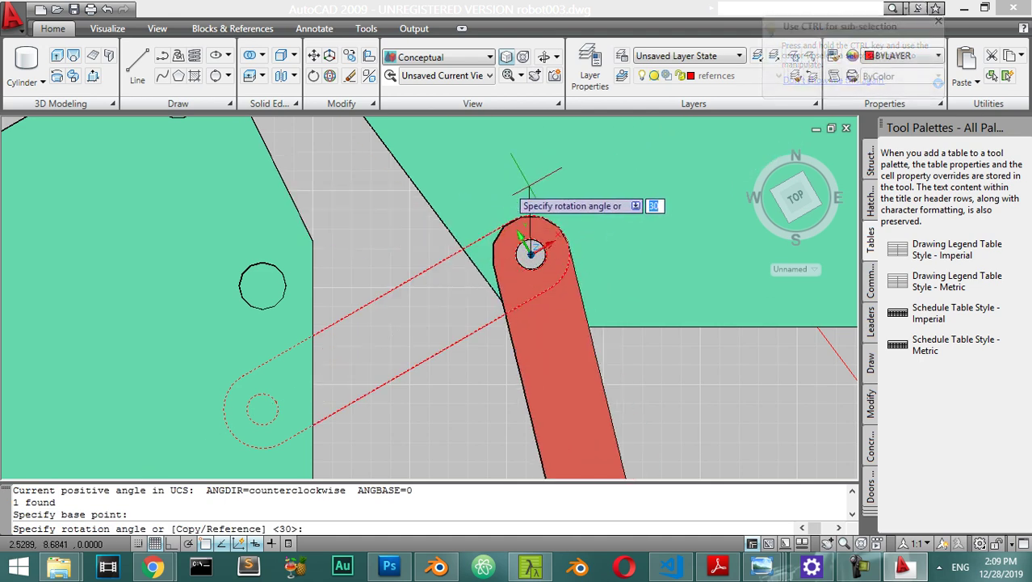
click(661, 241)
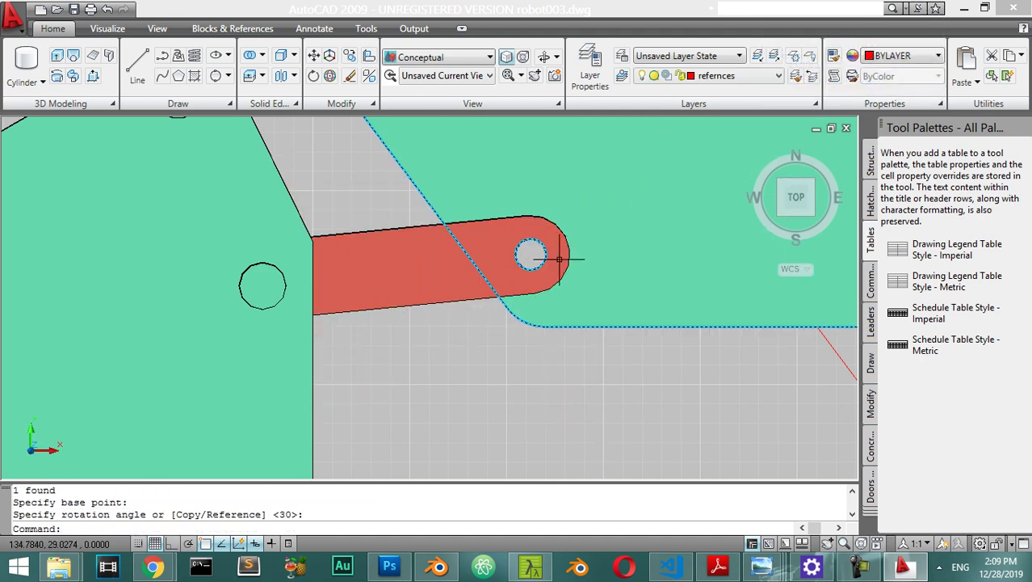
Switch the visual style to 2D Wireframe and move the link by its free hole centre onto the palm plate's inner pin centre.
click(421, 58)
click(407, 93)
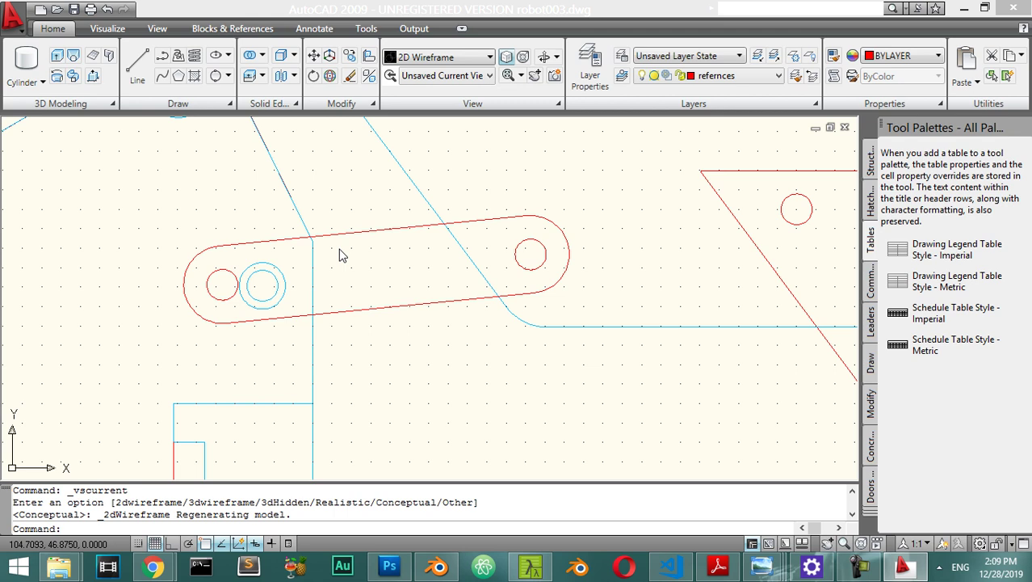
click(395, 318)
key(Escape)
click(389, 199)
click(352, 319)
text(m)
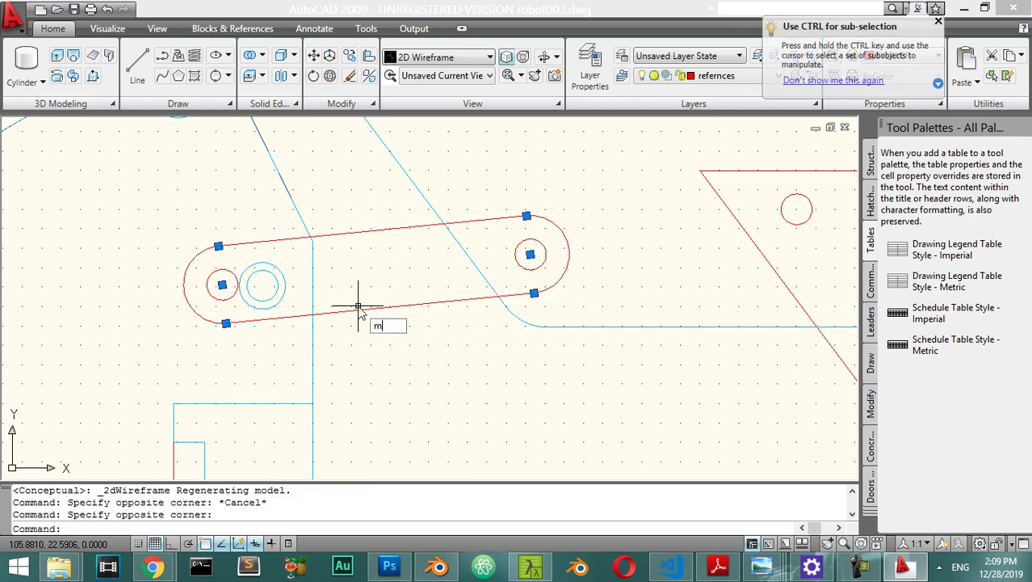
key(Return)
click(222, 284)
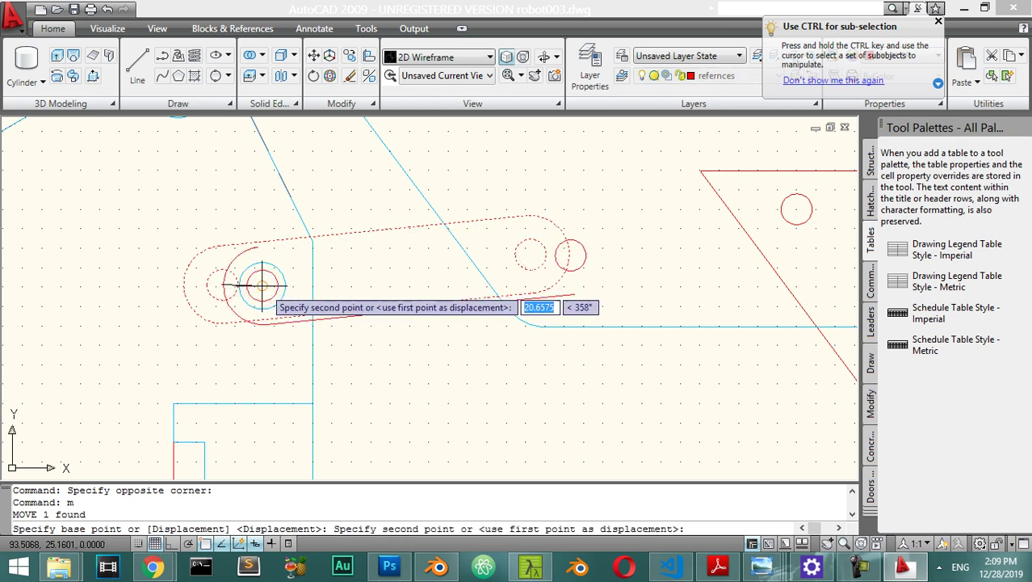
click(261, 285)
Move the upper finger by its inner hole centre onto the centre of the link's outer hole.
scroll(316, 267, down, 5)
scroll(414, 247, up, 3)
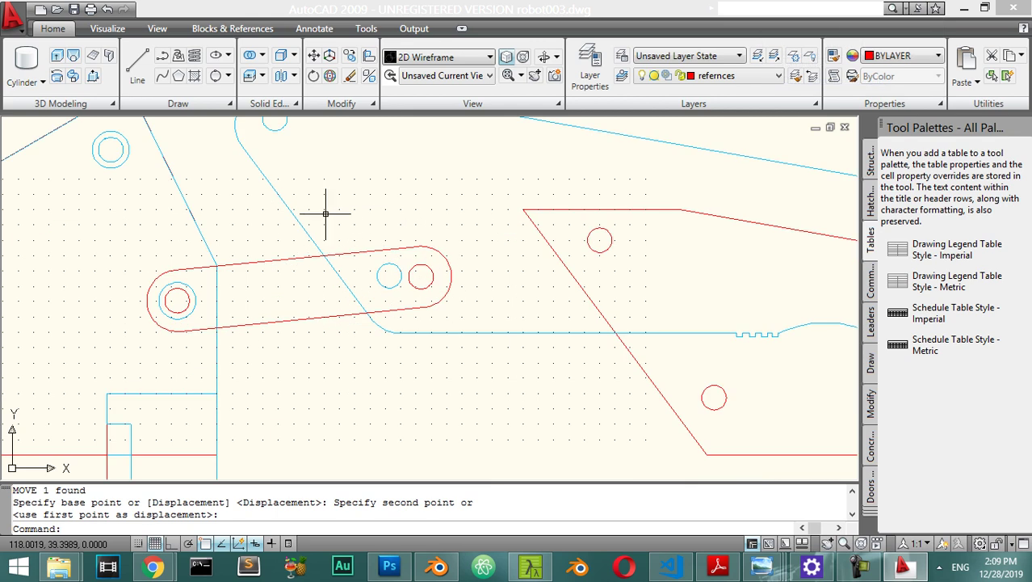
click(313, 235)
text(m)
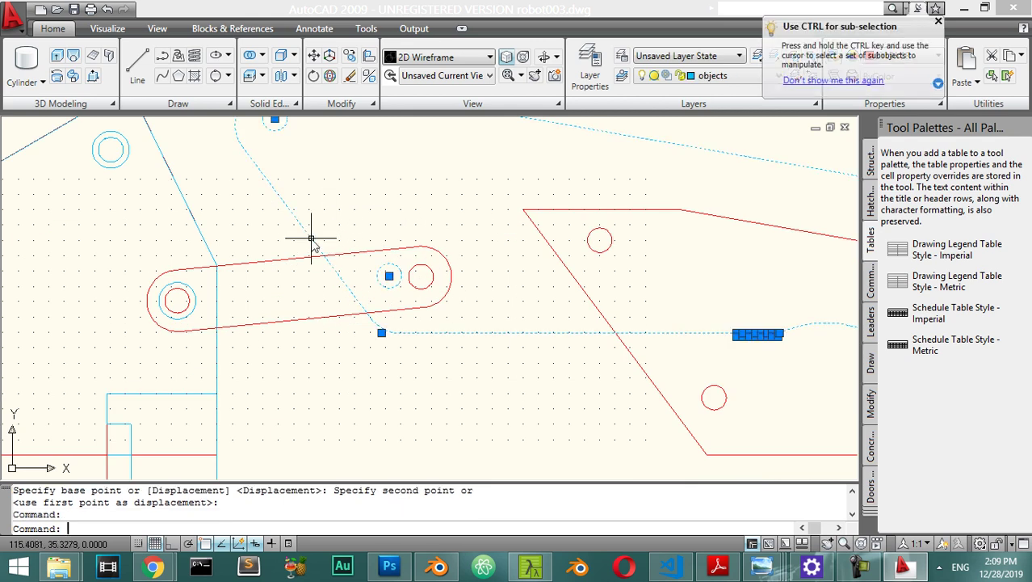
key(Return)
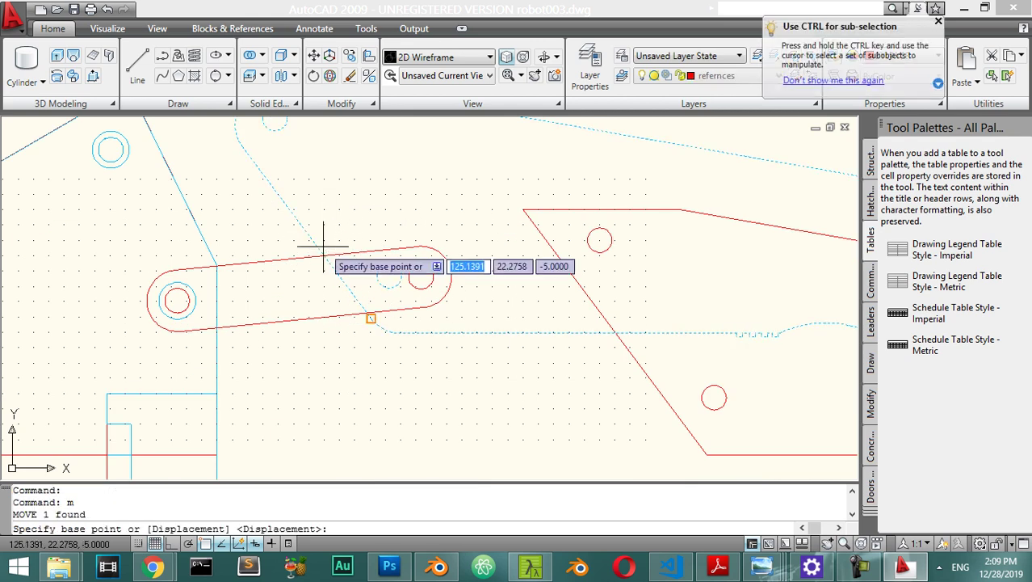
click(389, 276)
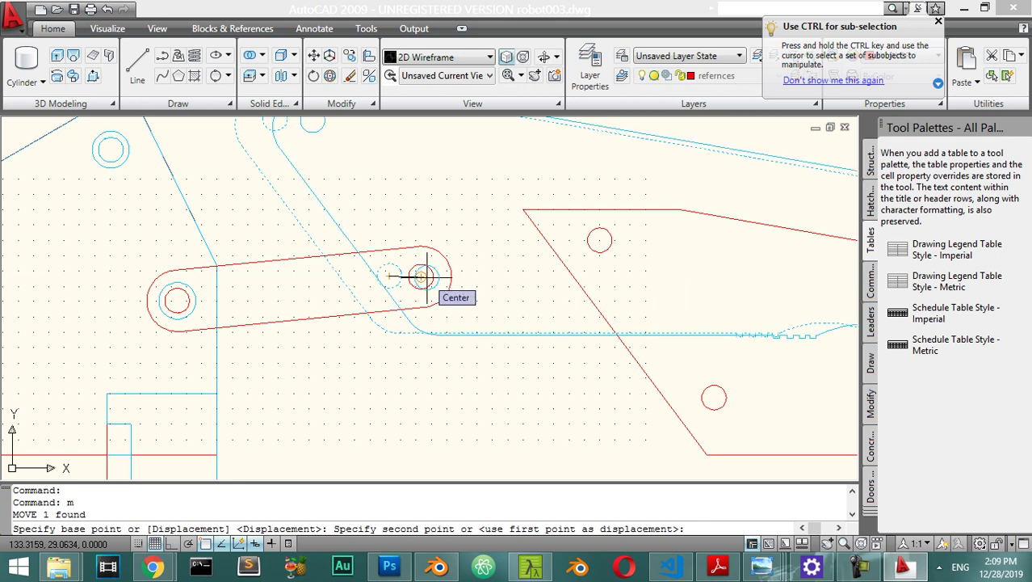
click(420, 276)
Examine how the link joins the palm plate and the upper finger in the wireframe top view.
scroll(426, 275, down, 5)
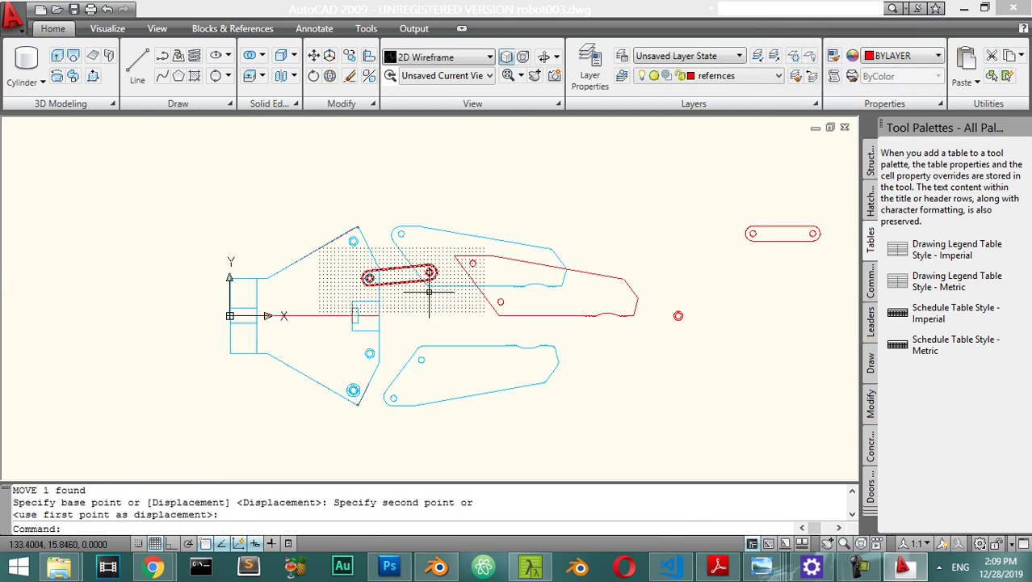
scroll(429, 293, up, 4)
key(Escape)
scroll(429, 293, down, 5)
scroll(421, 269, up, 4)
scroll(422, 281, down, 4)
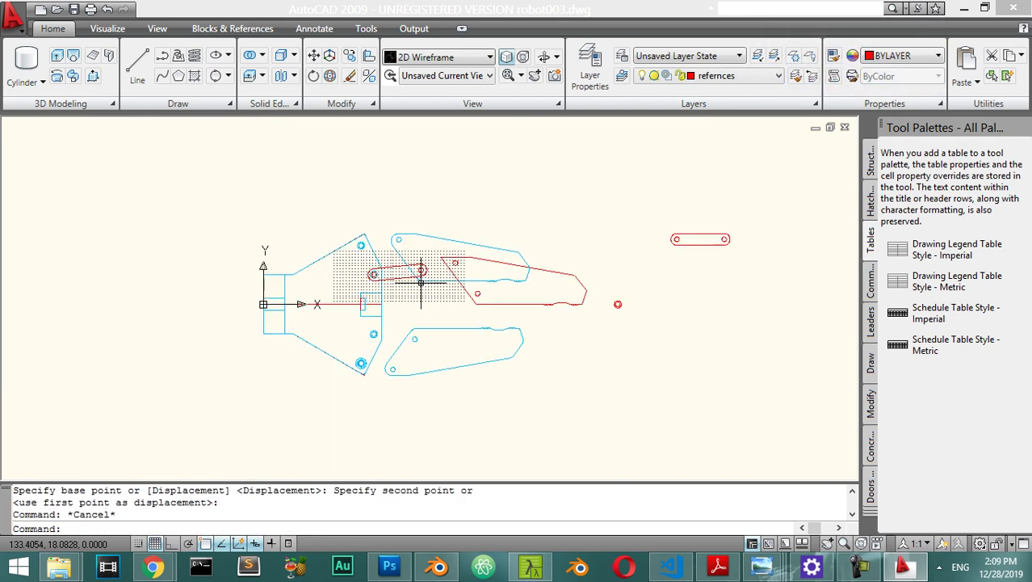
scroll(422, 270, up, 2)
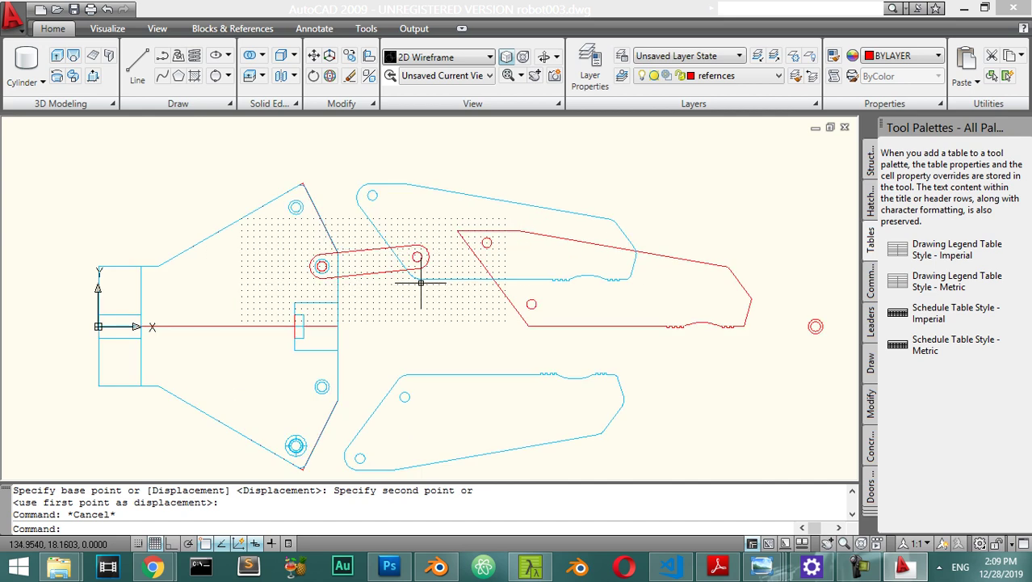
scroll(420, 282, up, 2)
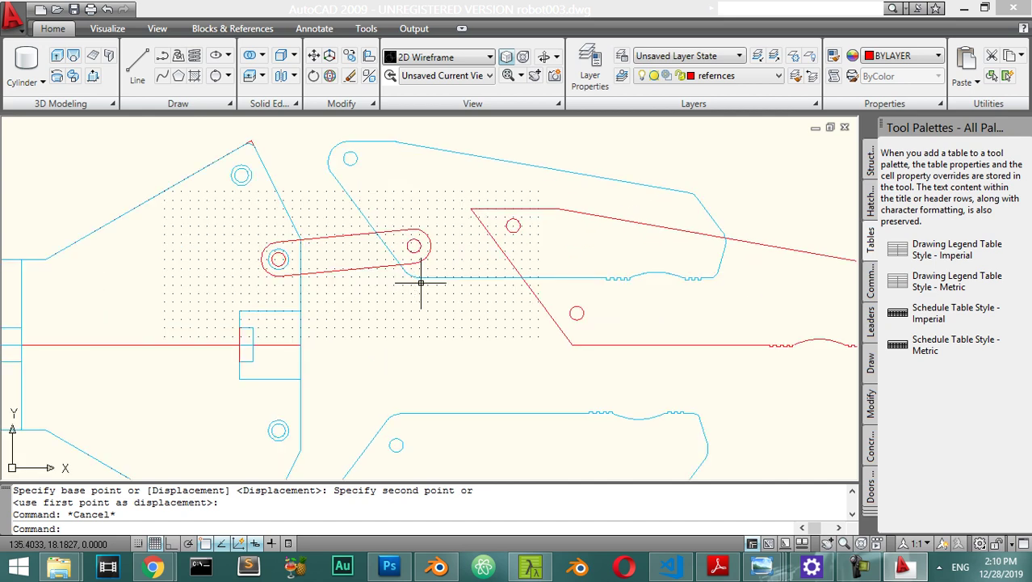
Rotate the upper finger slightly clockwise about the centre of the hole it shares with the link.
click(421, 278)
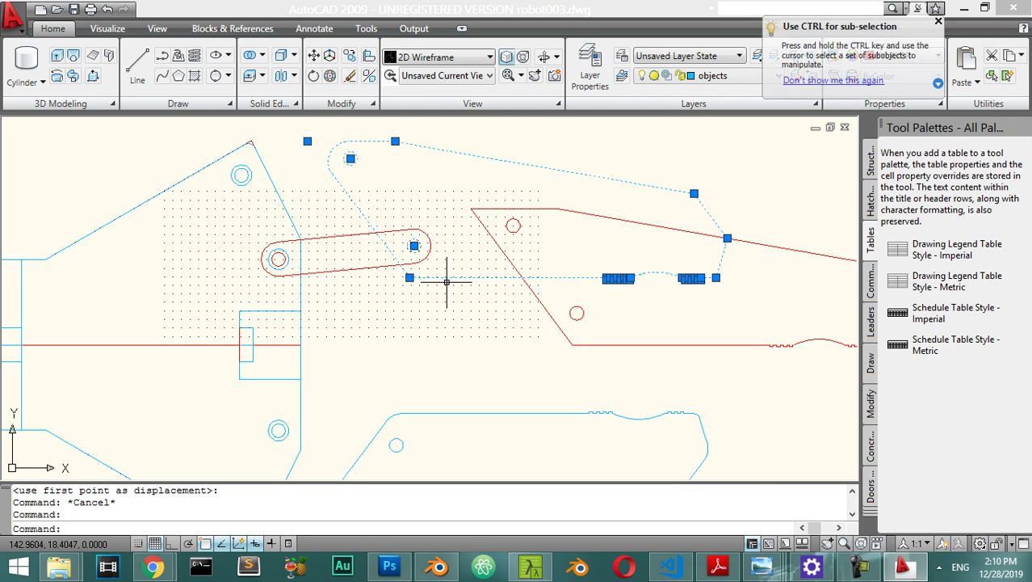
text(ro)
key(Return)
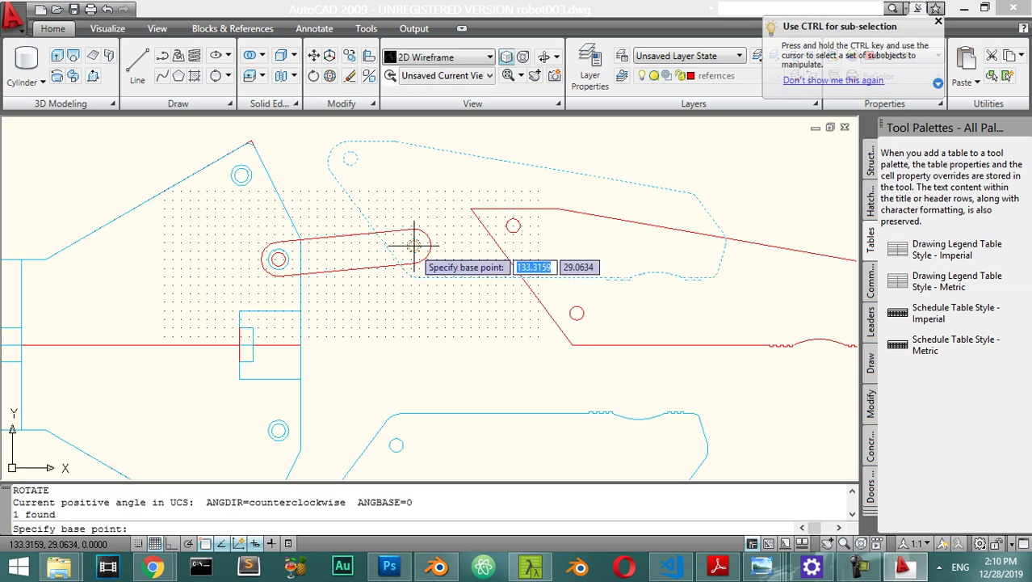
click(414, 245)
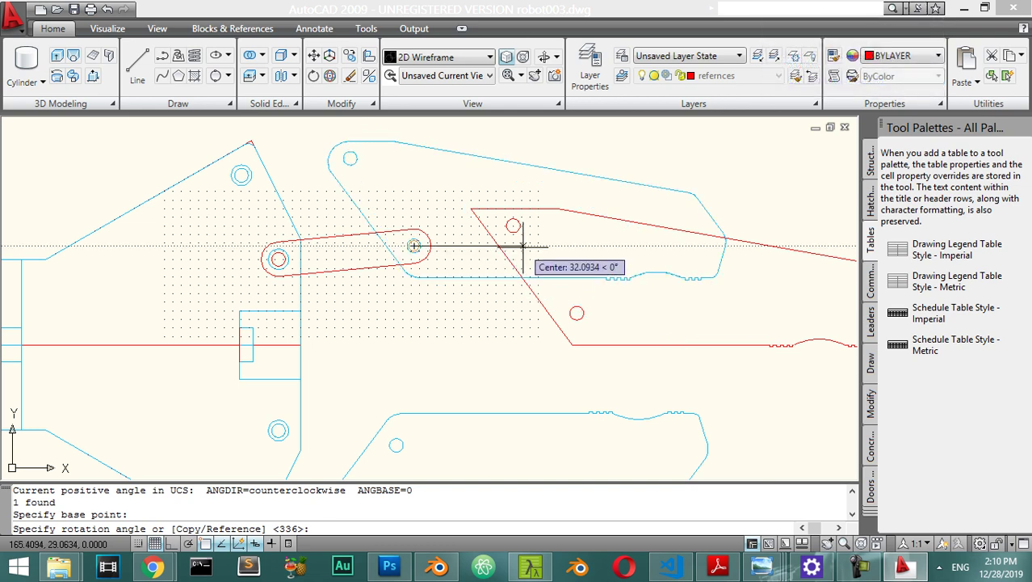
click(525, 256)
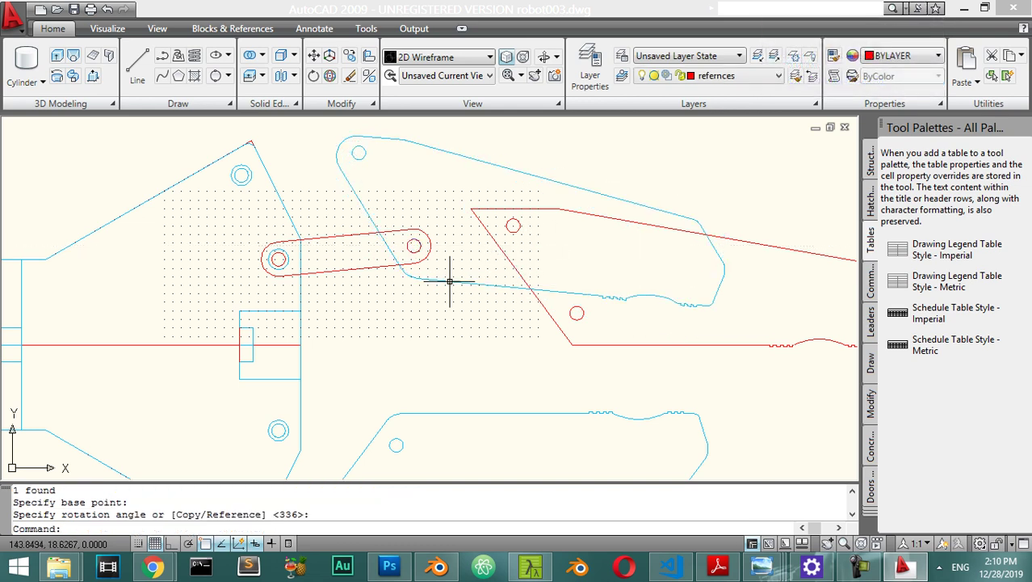
Switch the visual style to Conceptual and show the gripper assembly in the southeast isometric view.
click(479, 58)
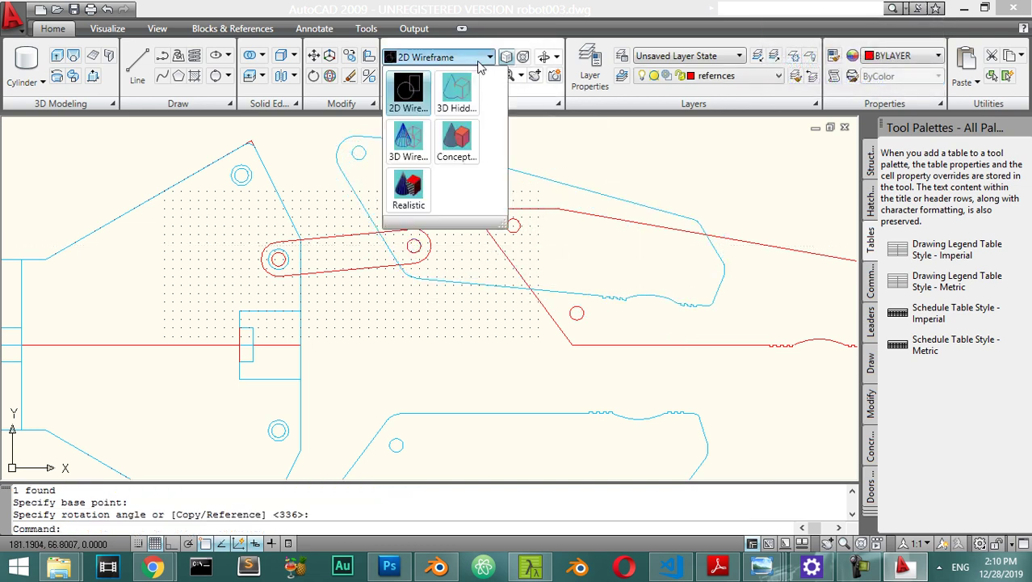
click(457, 139)
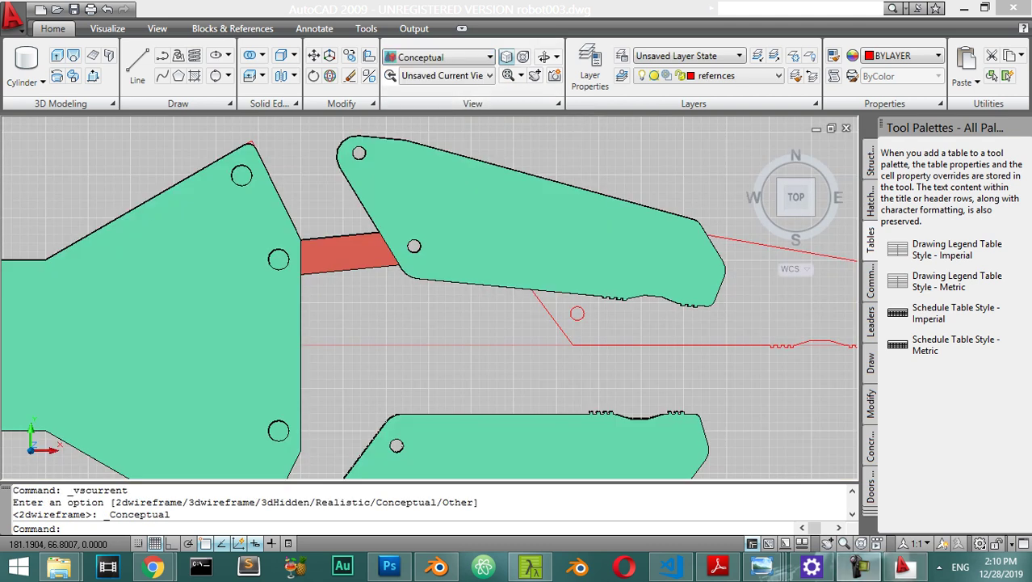
click(813, 213)
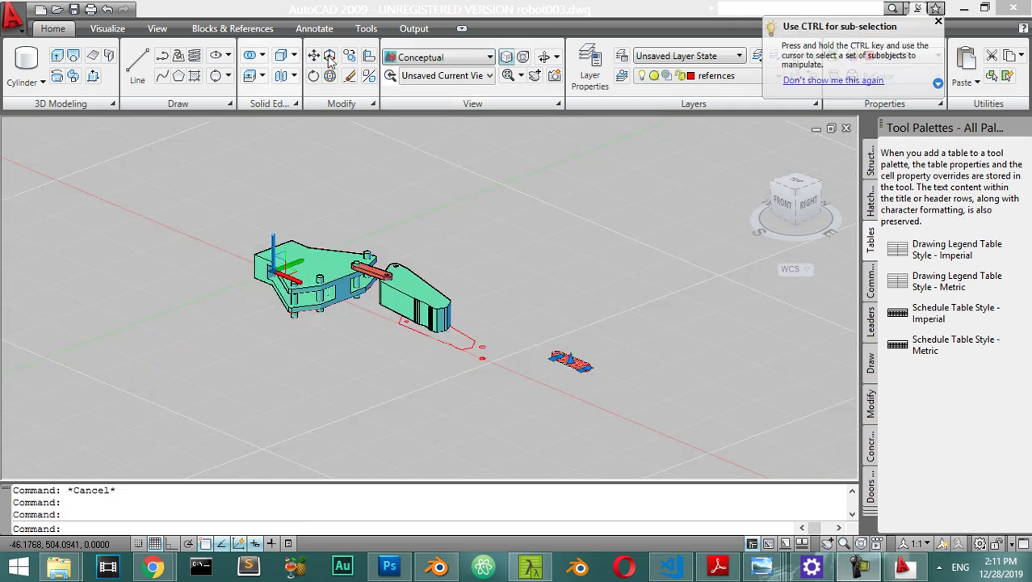
Put the selected spare link, lying apart beyond the finger, on the un_used layer and clear the selection.
click(731, 77)
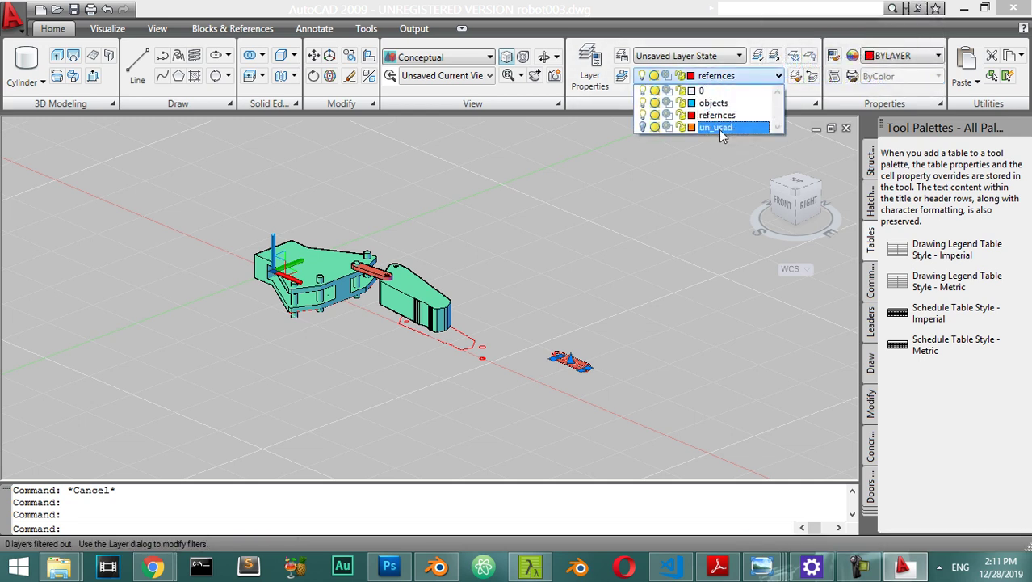
click(721, 129)
click(602, 316)
click(587, 295)
scroll(557, 296, up, 4)
scroll(541, 297, down, 5)
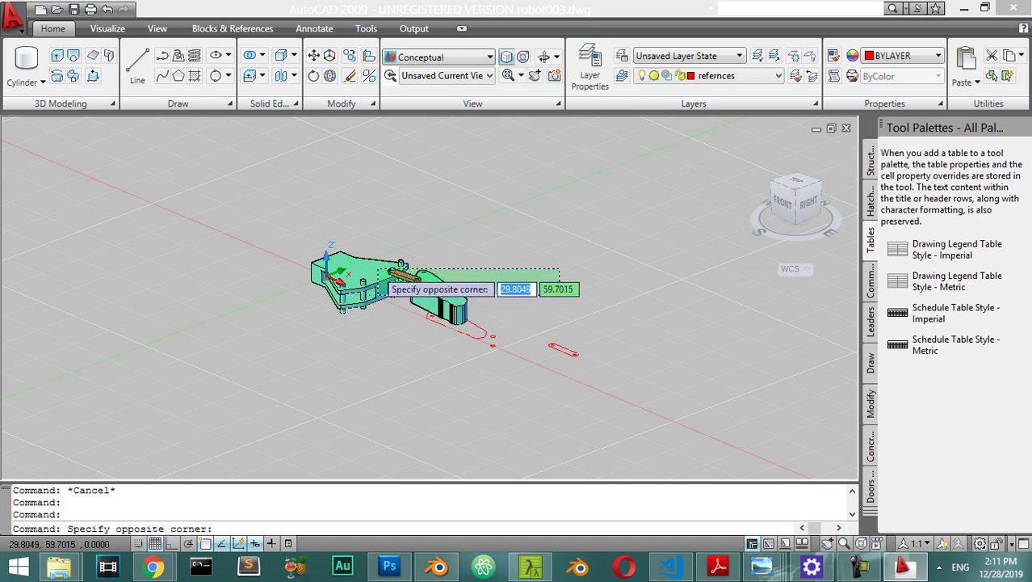
key(Escape)
scroll(365, 274, up, 3)
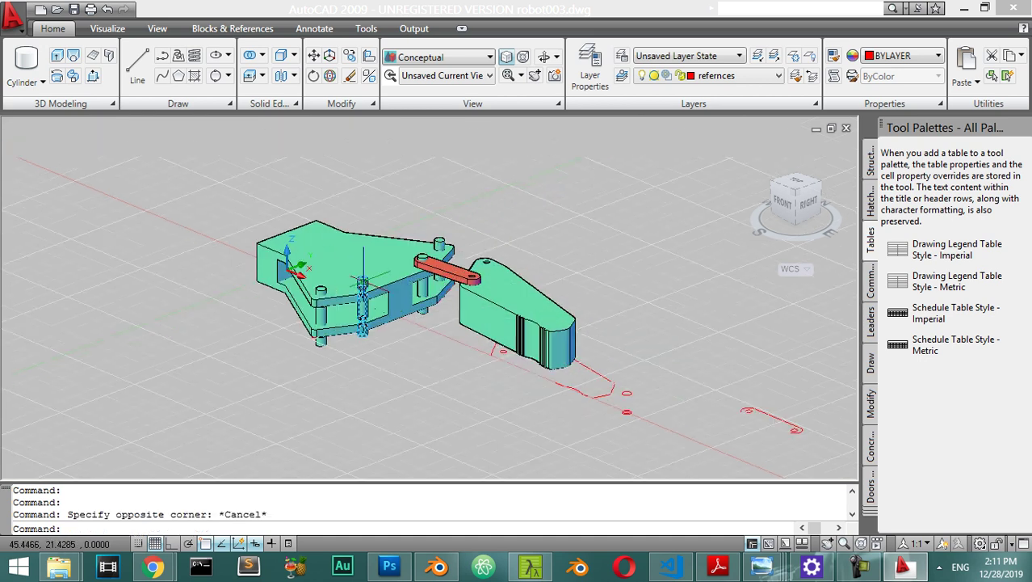